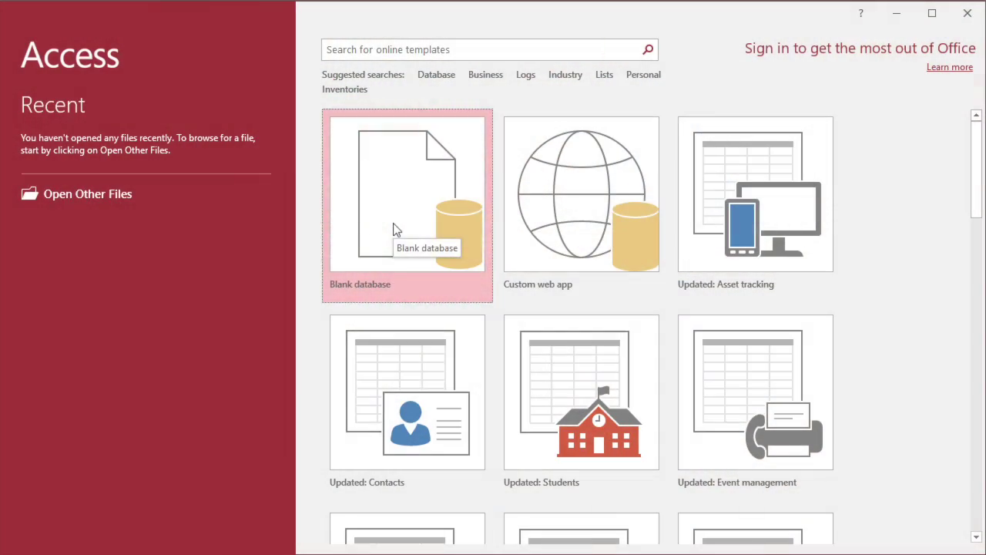
# Create a blank desktop database with the file name Inventory Count
pyautogui.doubleClick(522, 265)
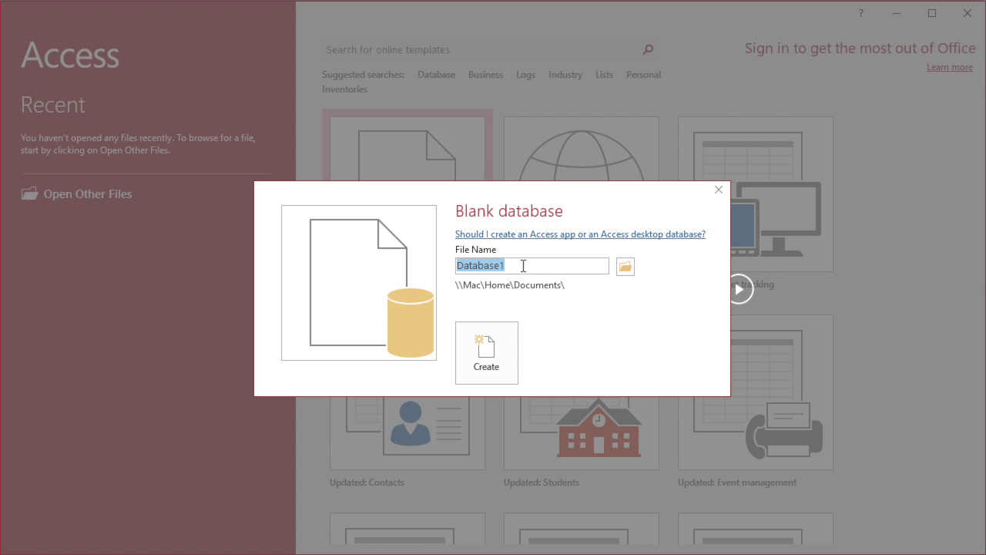
pyautogui.write('Inventory Count')
pyautogui.click(486, 353)
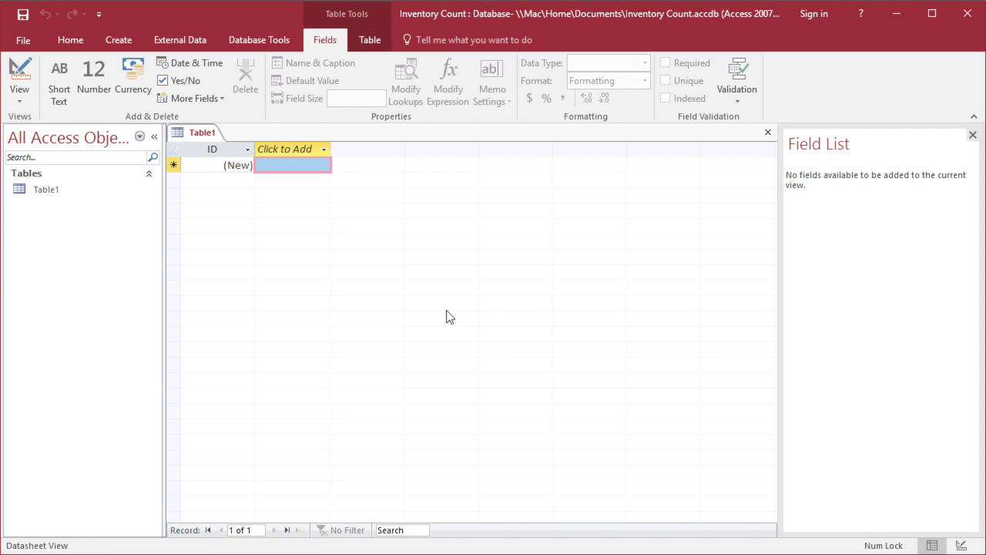
# Save the new table as Inventory Count Table and show it in Design View
pyautogui.click(19, 77)
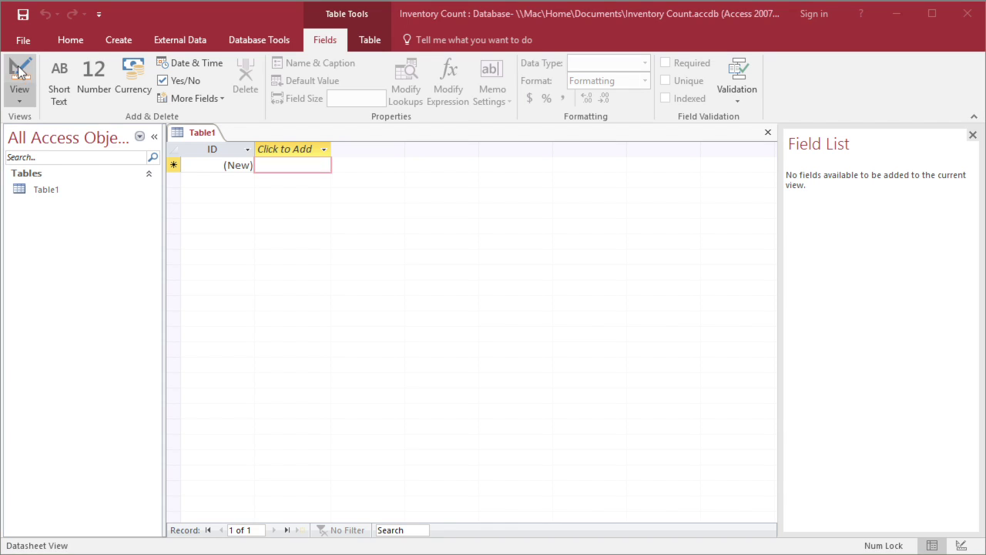
pyautogui.write('Inventory Count T')
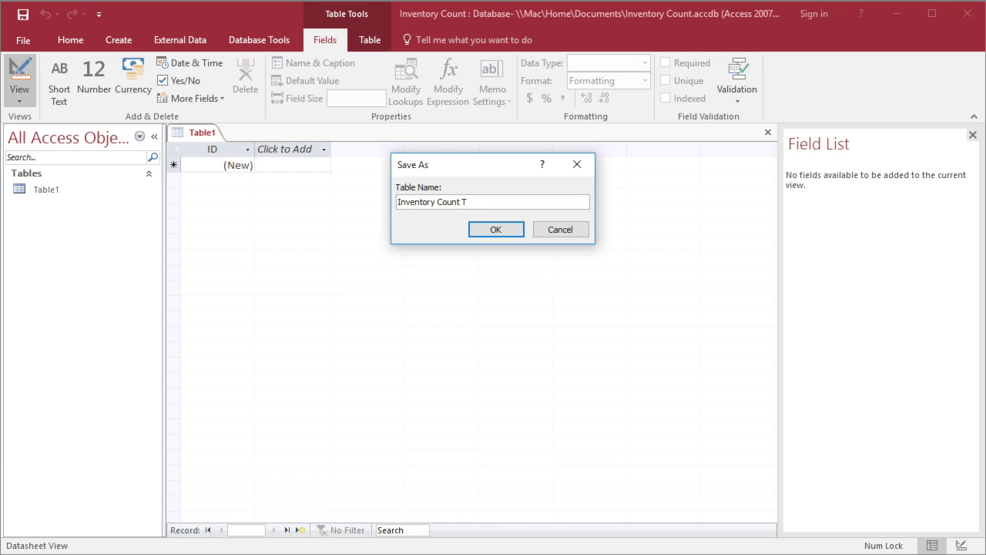
pyautogui.click(495, 231)
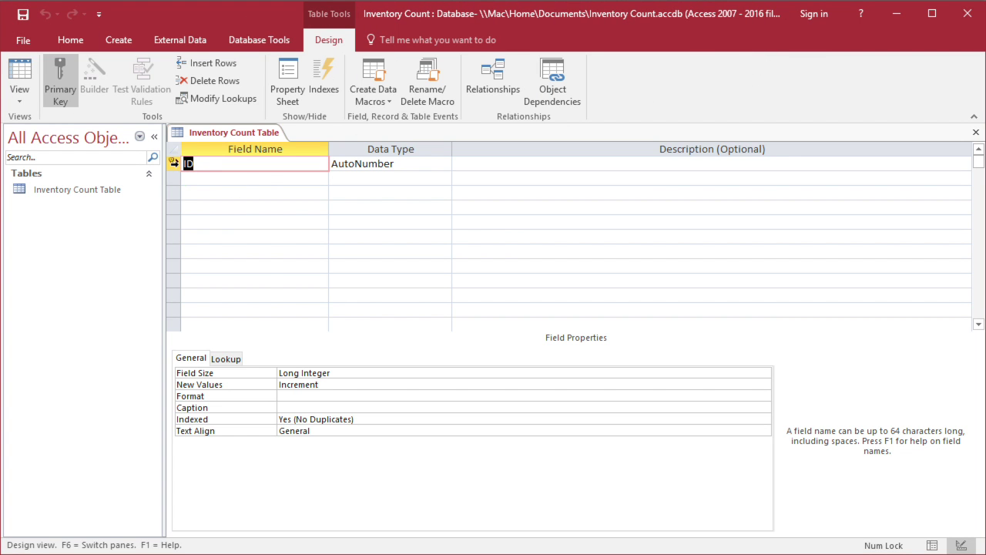
# Remove the primary key from the ID field and turn it into a UPC field with the Short Text data type
pyautogui.rightClick(193, 163)
pyautogui.click(216, 174)
pyautogui.click(183, 164)
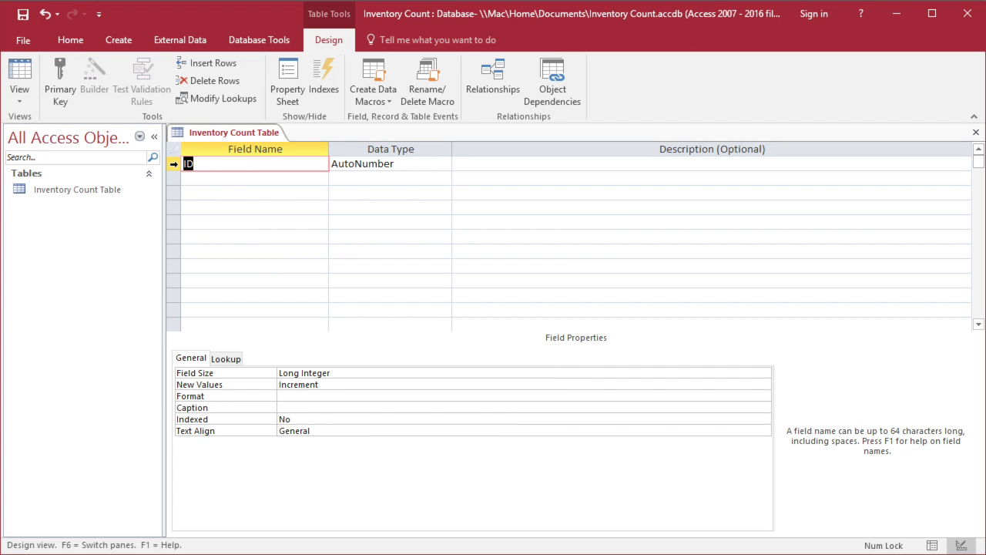
pyautogui.click(444, 165)
pyautogui.click(416, 179)
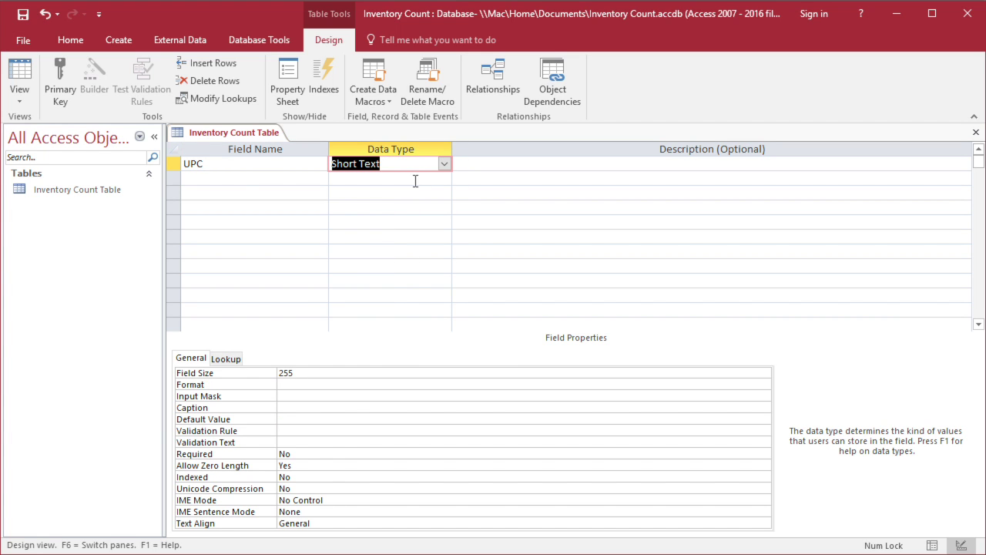
# Add a Qty field with the Number data type and show the saved table in Datasheet View
pyautogui.click(246, 178)
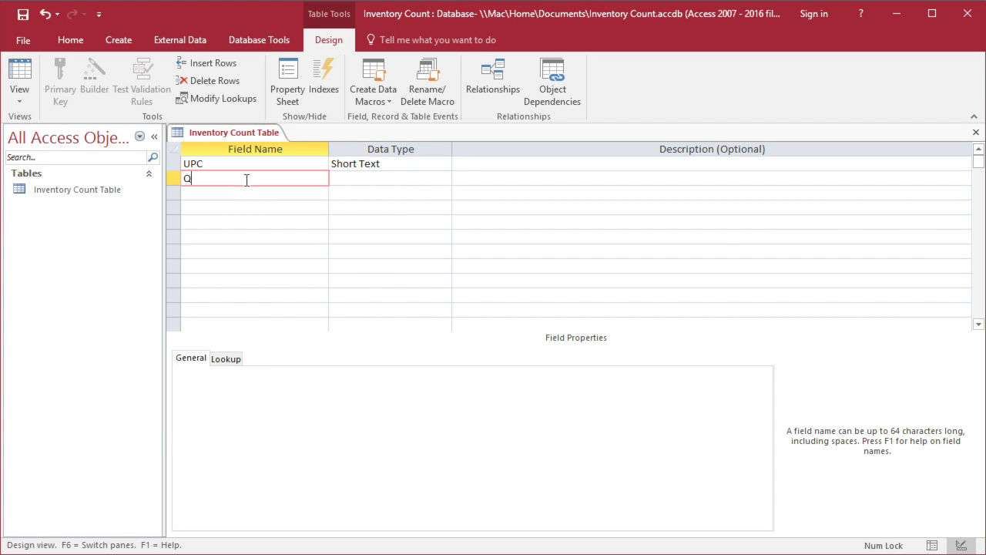
pyautogui.click(440, 178)
pyautogui.click(445, 178)
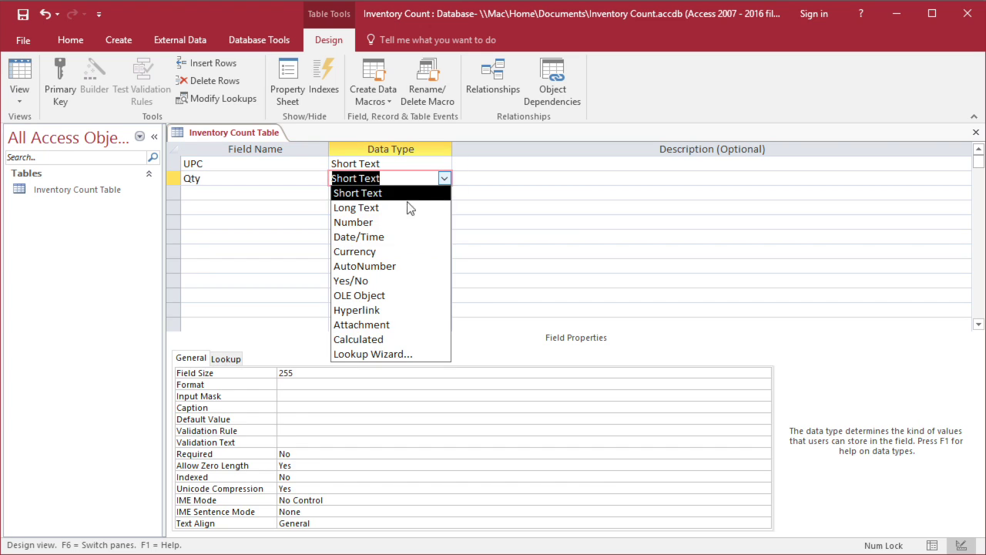
pyautogui.click(381, 221)
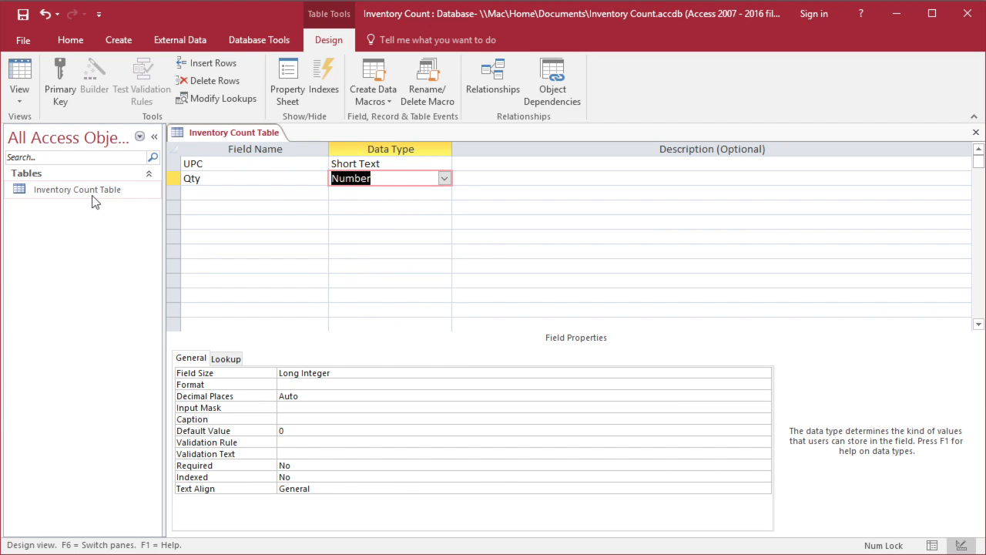
pyautogui.click(21, 71)
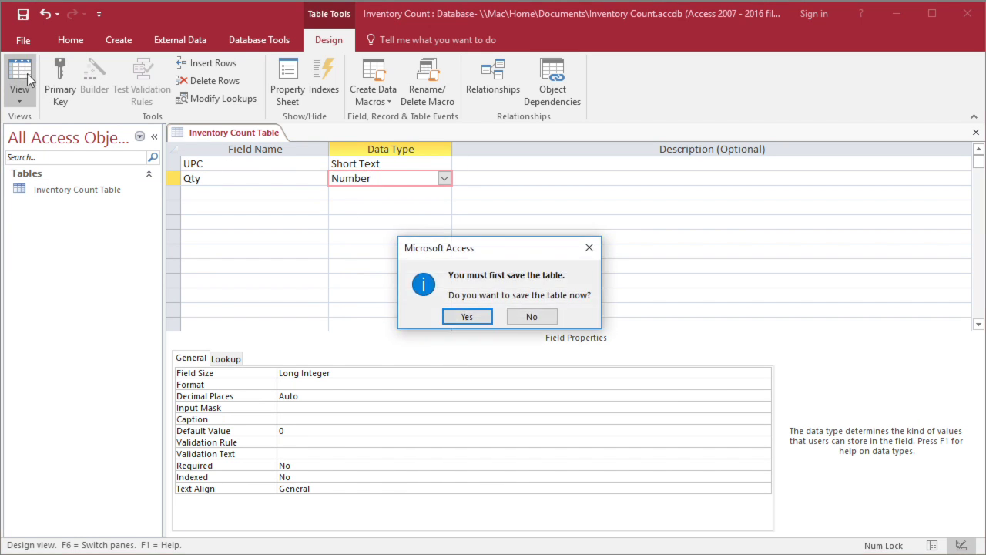
pyautogui.click(467, 316)
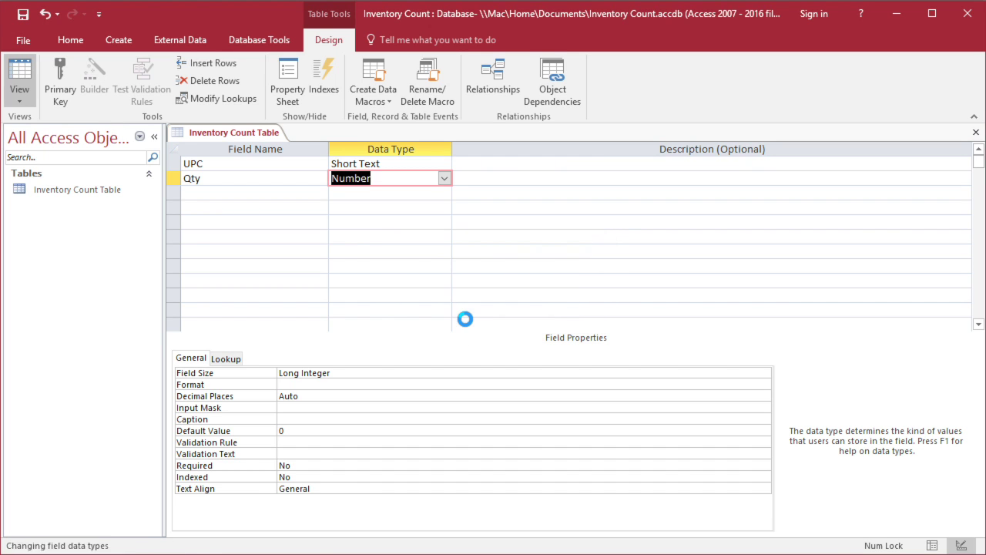
# Create a split form from the Inventory Count Table and shrink its form section to just fit the UPC and Qty fields
pyautogui.click(120, 39)
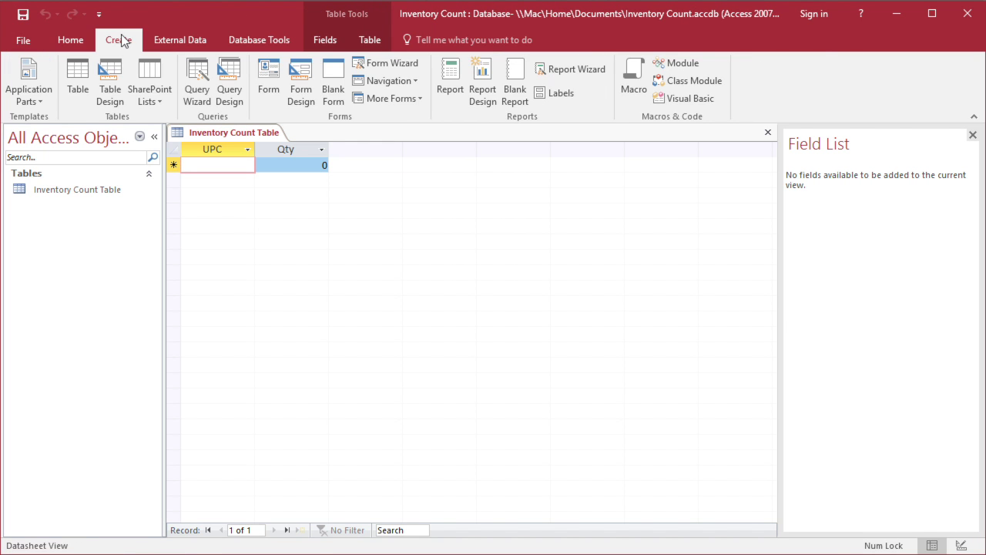
pyautogui.click(421, 101)
pyautogui.click(406, 195)
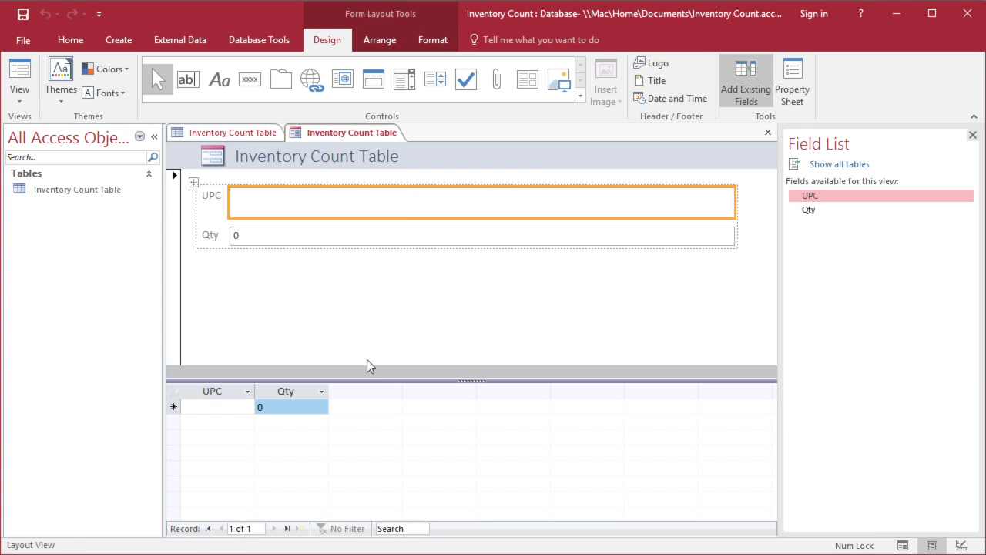
pyautogui.moveTo(367, 379); pyautogui.dragTo(373, 270)
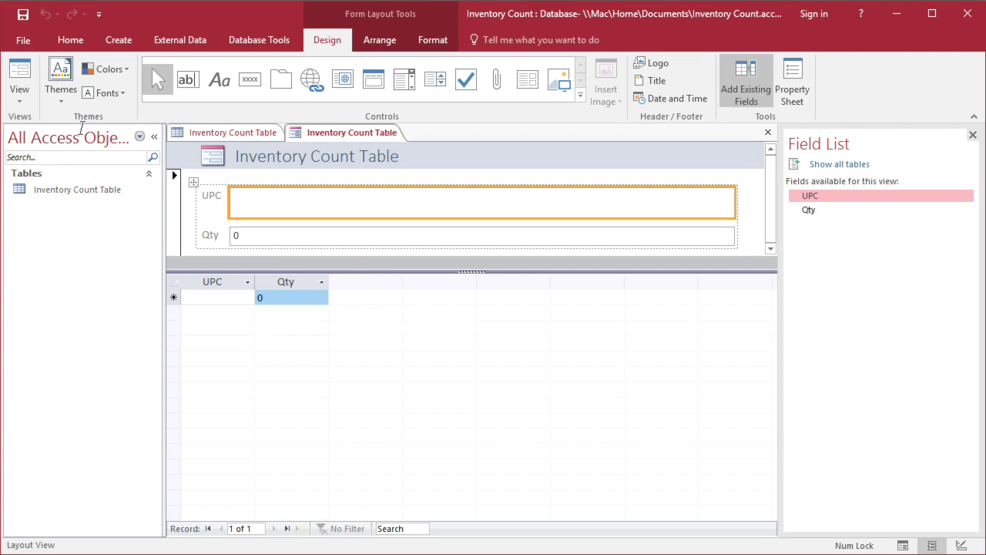
# Show the split form in Form View and save it as Inventory Count Form
pyautogui.click(21, 78)
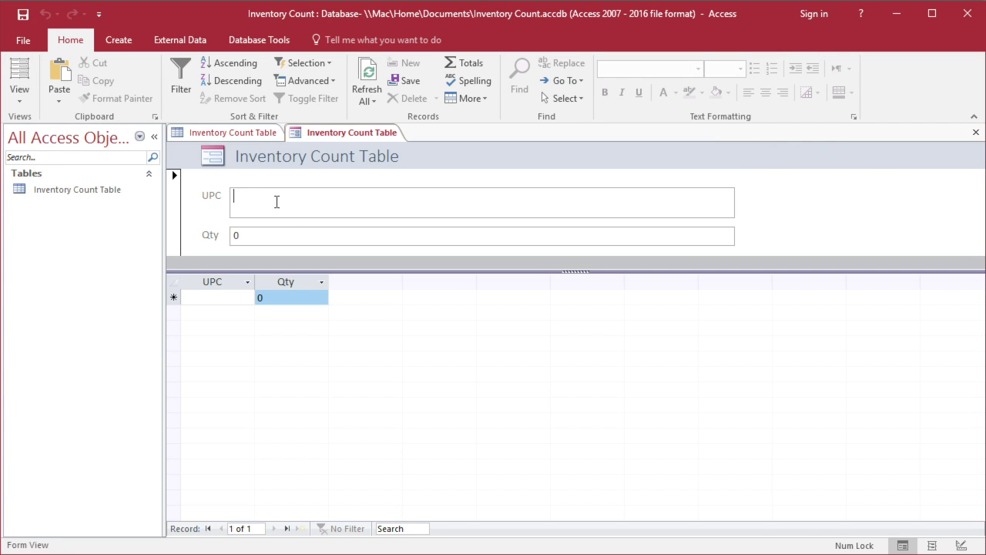
pyautogui.click(23, 14)
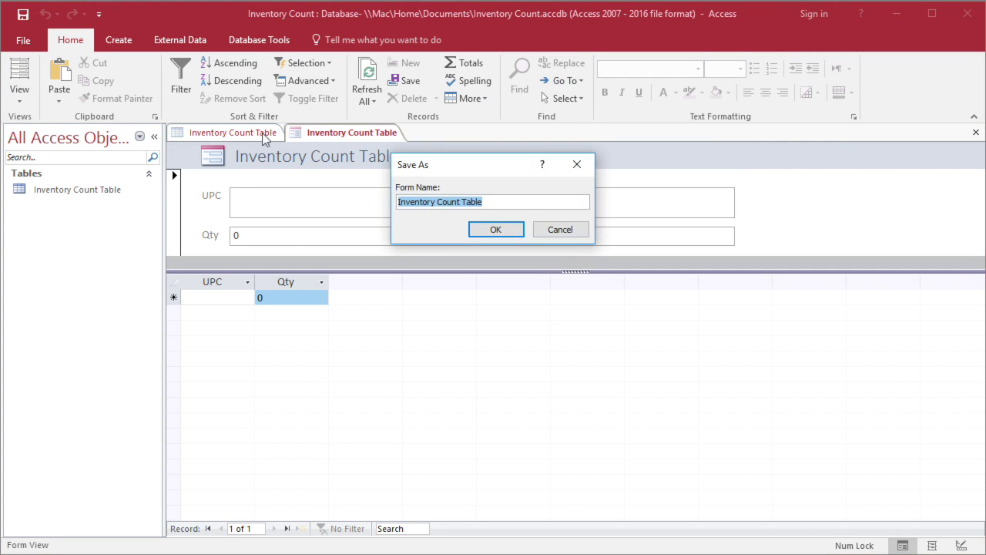
pyautogui.click(490, 201)
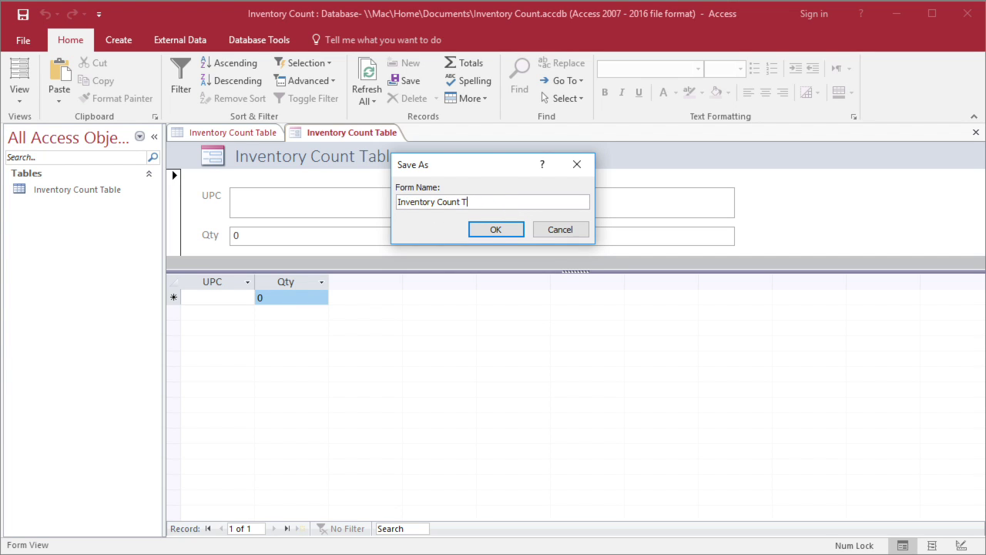
pyautogui.click(496, 229)
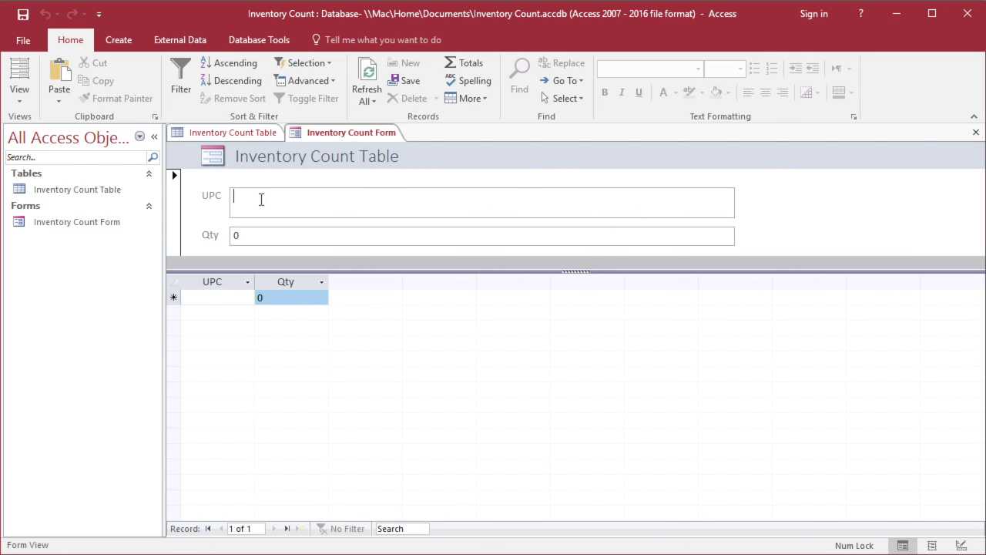
pyautogui.write('028400156110')
pyautogui.press('Return')
pyautogui.write('3')
pyautogui.press('Return')
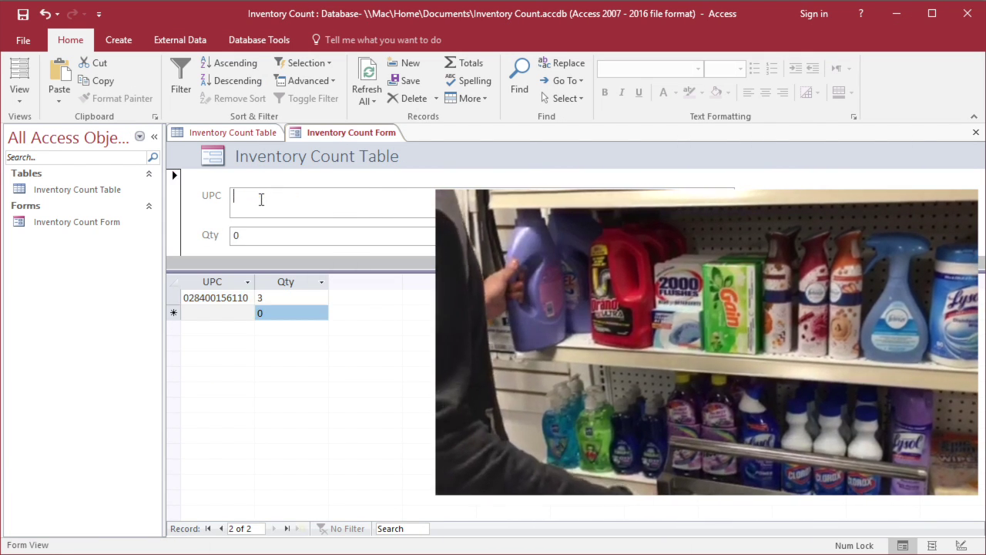
pyautogui.write('224860')
pyautogui.press('Return')
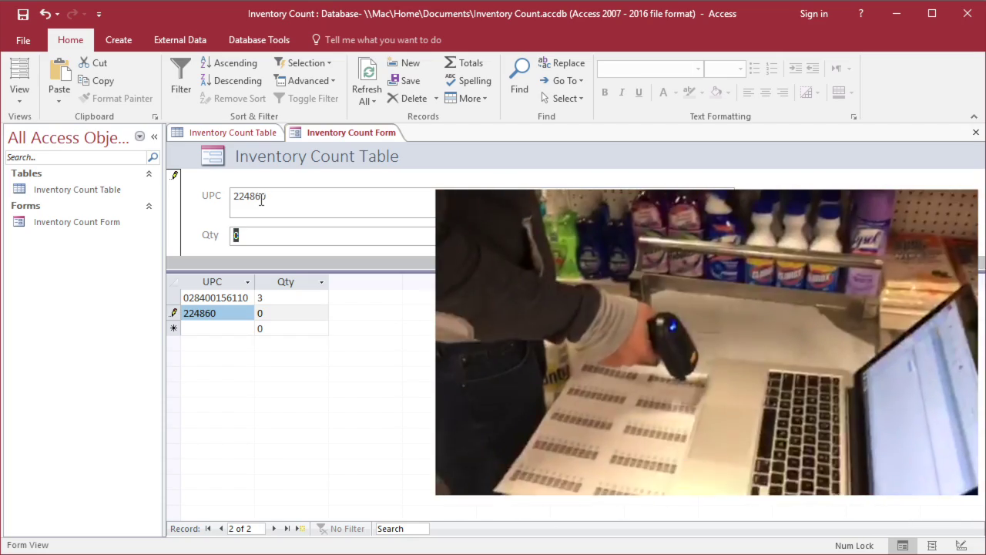
pyautogui.write('7')
pyautogui.press('Return')
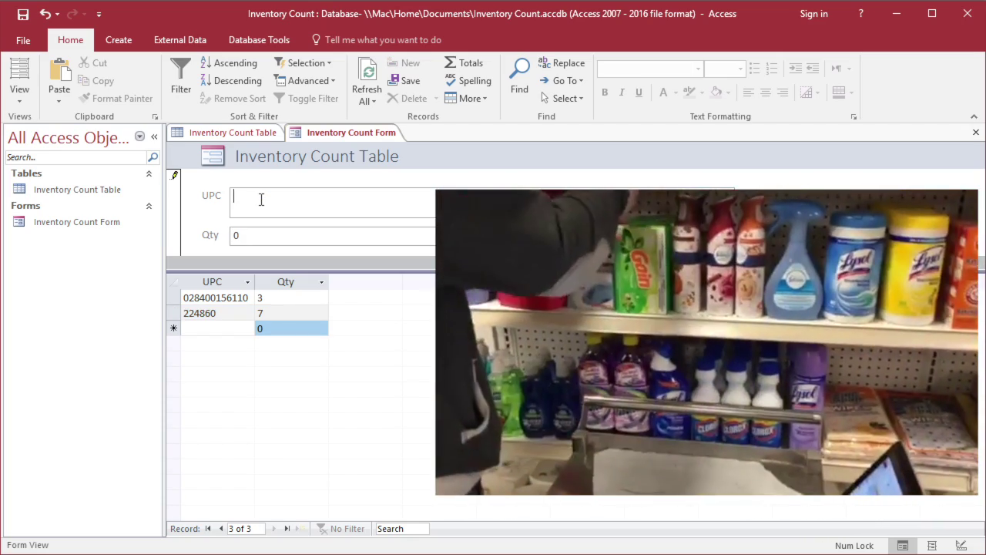
pyautogui.write('602652170058')
pyautogui.press('Return')
pyautogui.write('8')
pyautogui.press('Return')
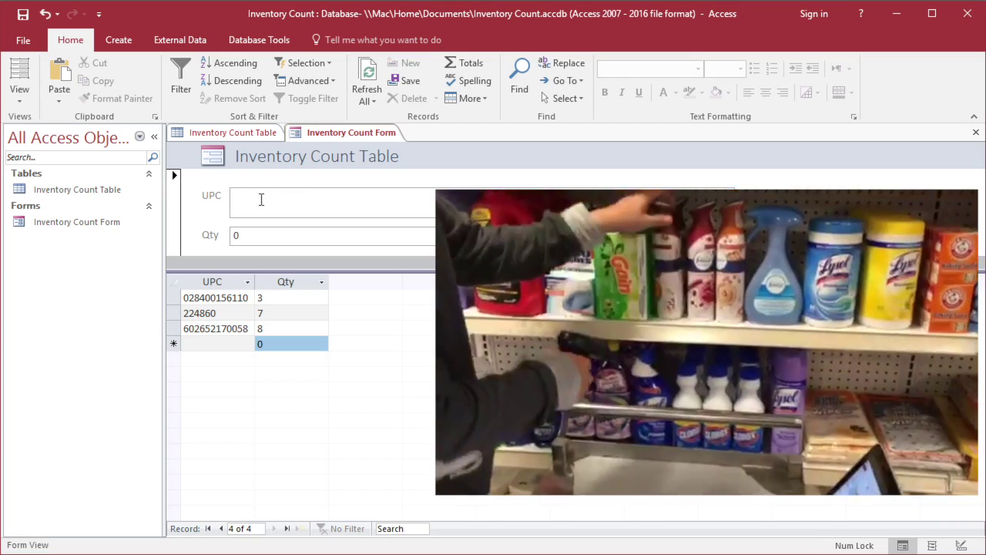
pyautogui.write('819240012601')
pyautogui.press('Return')
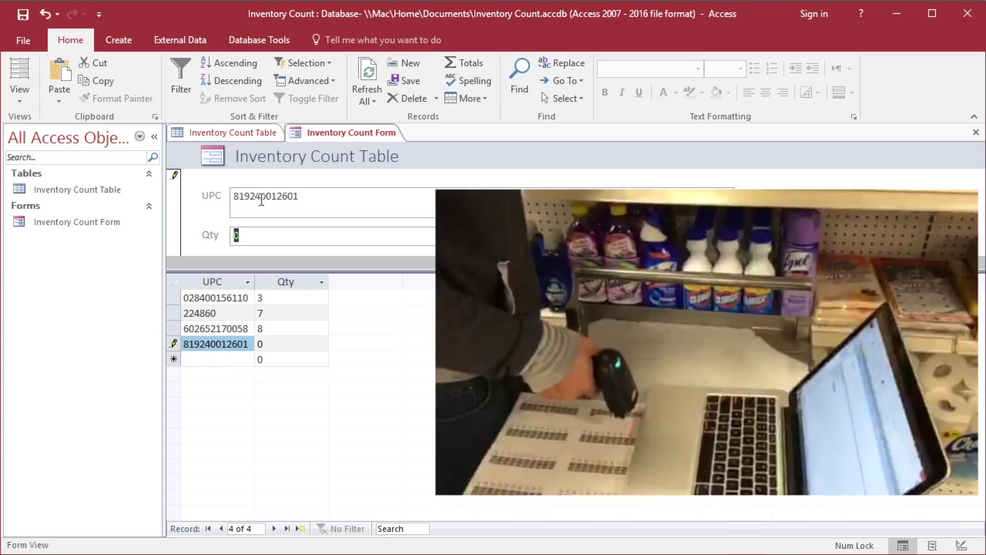
pyautogui.write('3')
pyautogui.press('Return')
pyautogui.write('049000026573')
pyautogui.press('Return')
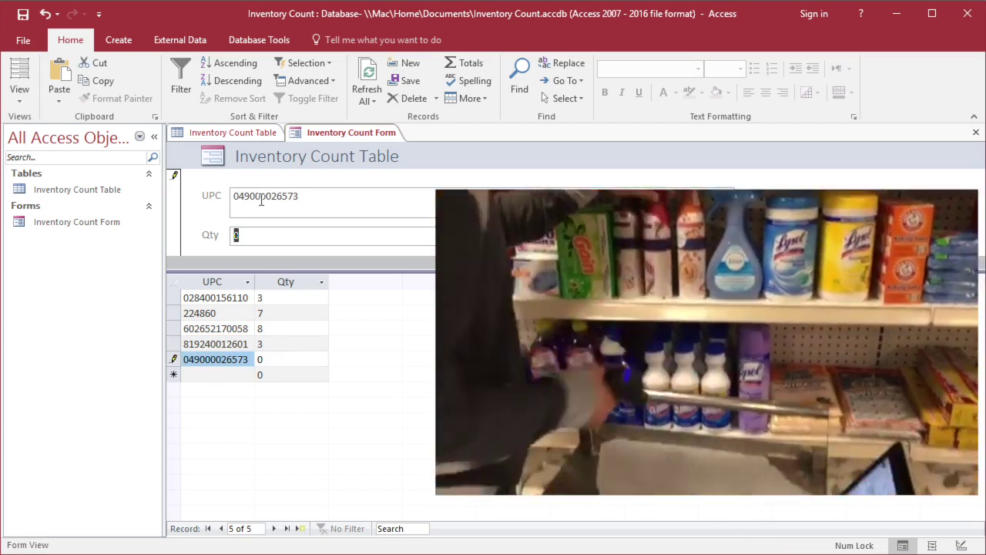
pyautogui.write('9')
pyautogui.press('Return')
pyautogui.write('049000023924')
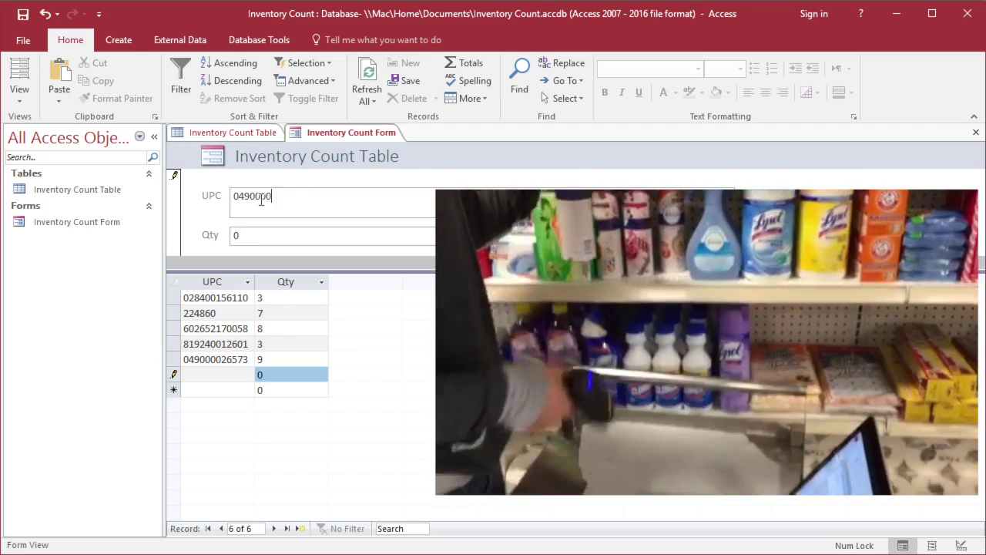
pyautogui.press('Return')
pyautogui.write('7')
pyautogui.press('Return')
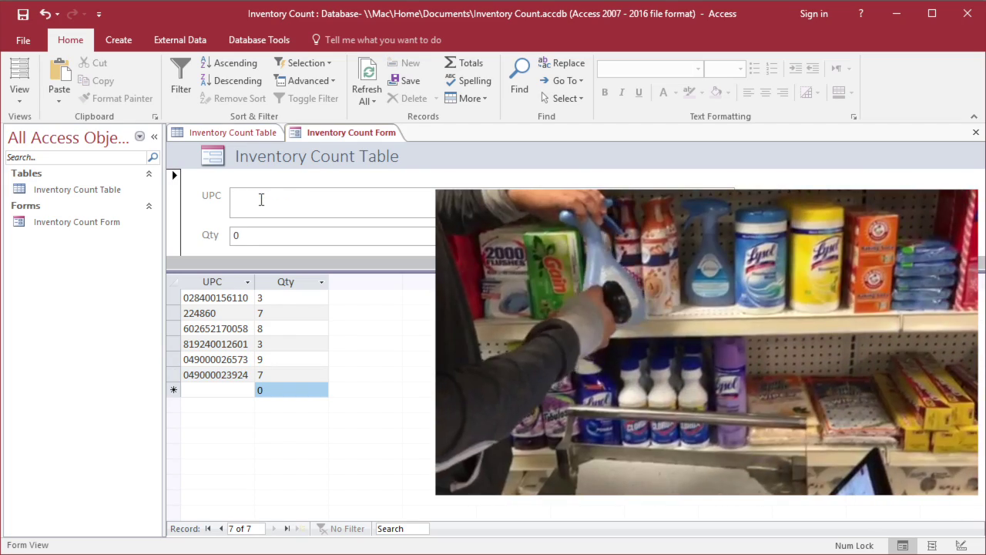
pyautogui.write('602652170058')
pyautogui.press('Return')
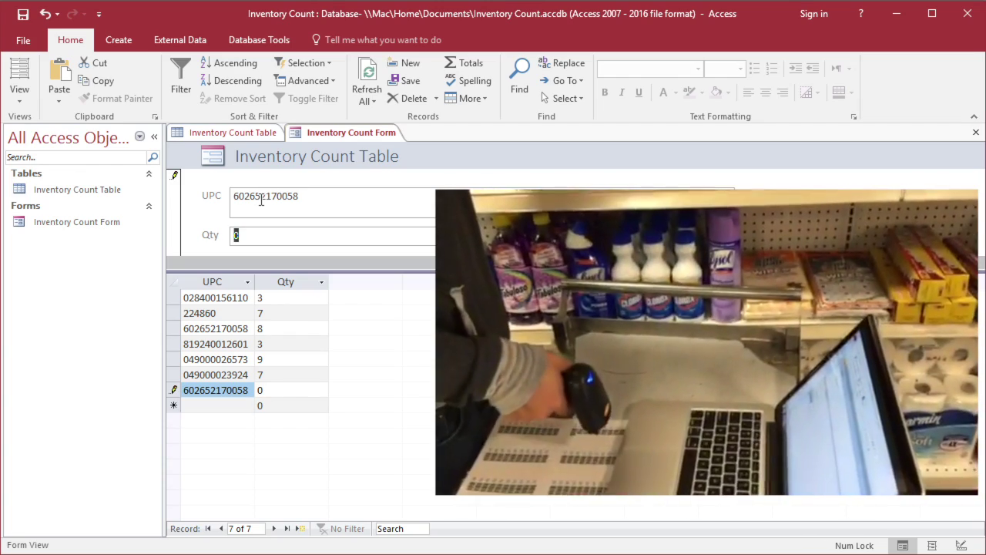
pyautogui.write('10')
pyautogui.press('Return')
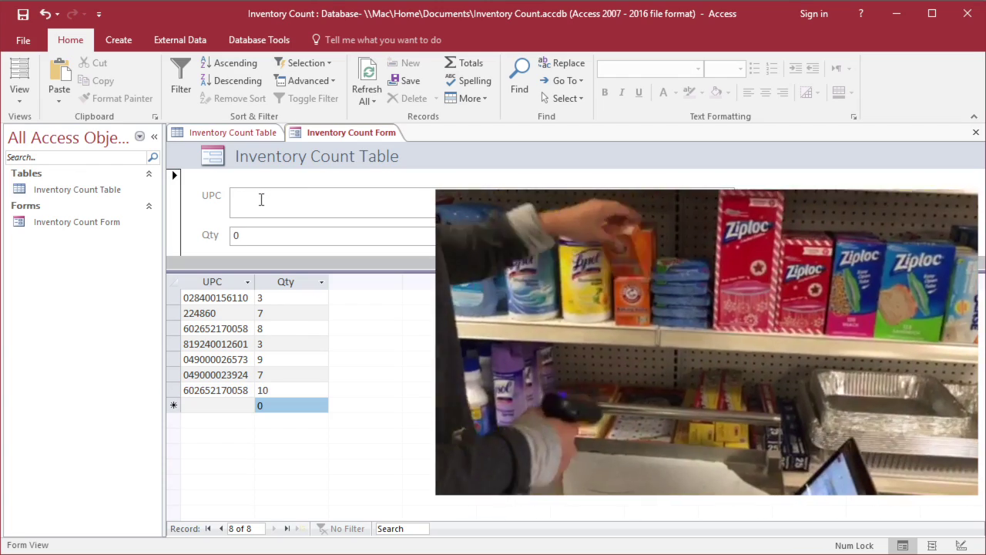
pyautogui.write('049000023924')
pyautogui.press('Return')
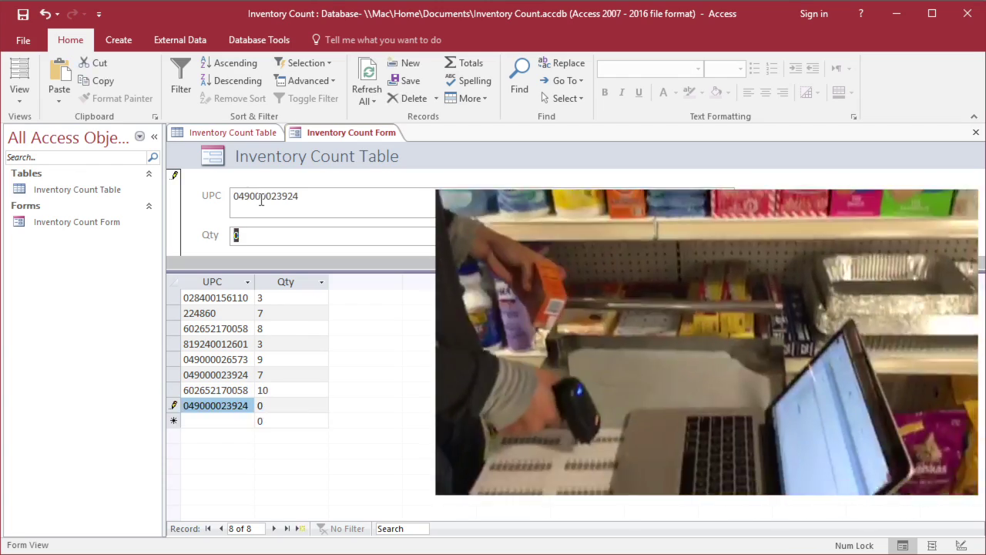
pyautogui.write('11')
pyautogui.press('Return')
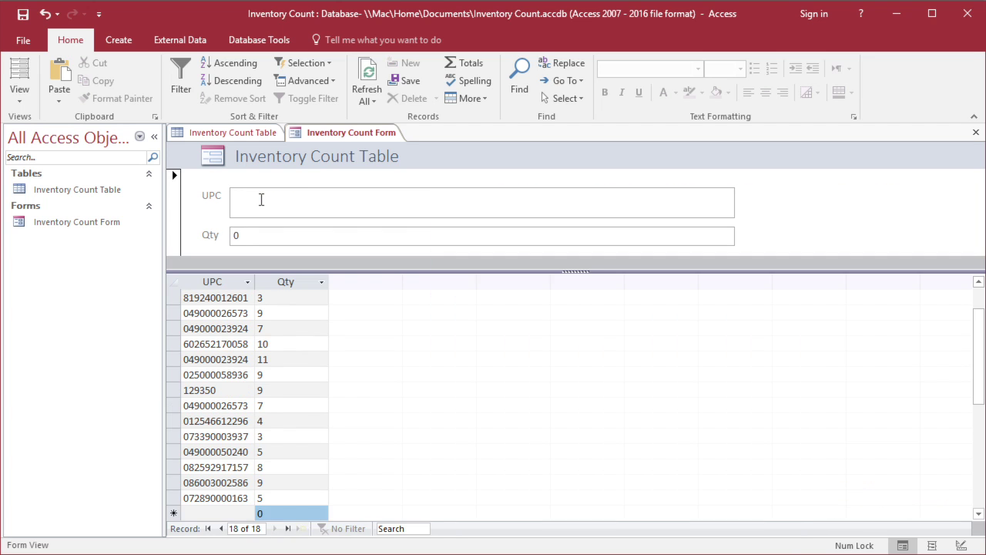
pyautogui.write('7')
pyautogui.press('Return')
pyautogui.write('028400034005')
pyautogui.press('Return')
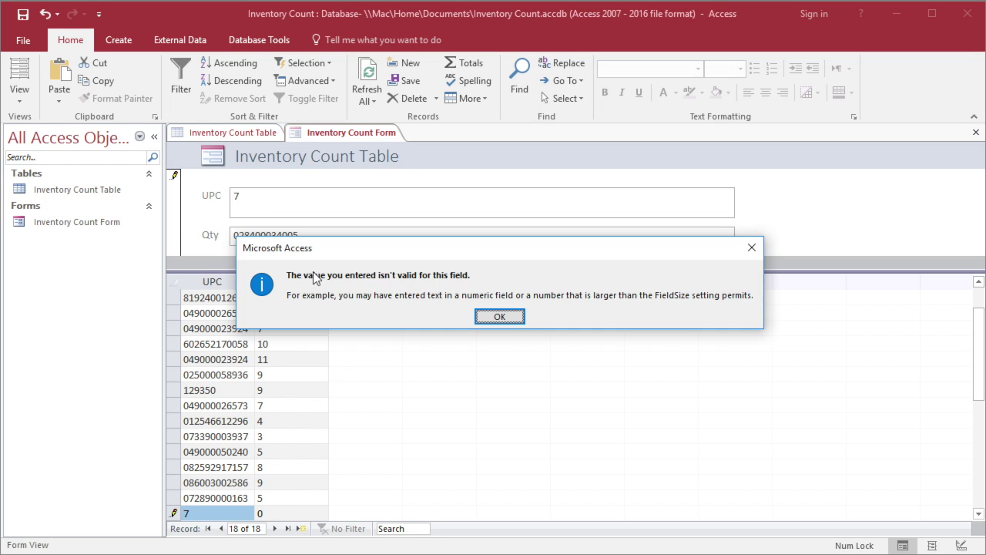
pyautogui.click(497, 316)
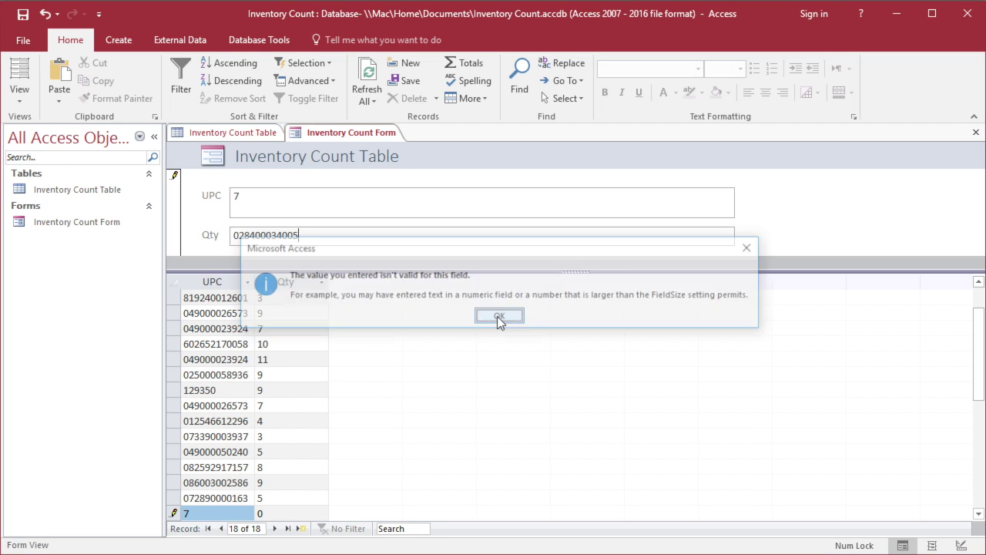
# Clear the mistaken Qty and UPC entries from the new record
pyautogui.moveTo(304, 238); pyautogui.dragTo(159, 226)
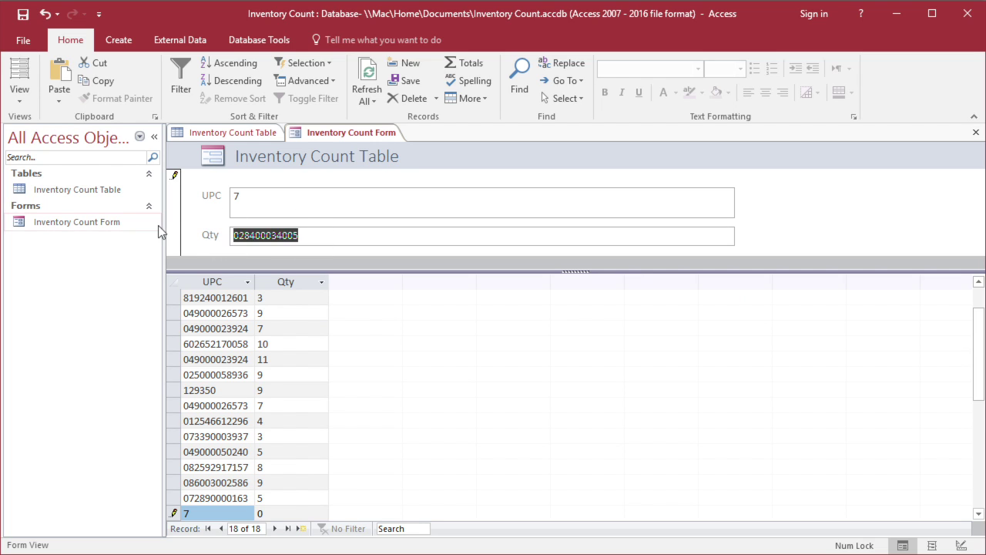
pyautogui.press('BackSpace')
pyautogui.doubleClick(236, 195)
pyautogui.press('BackSpace')
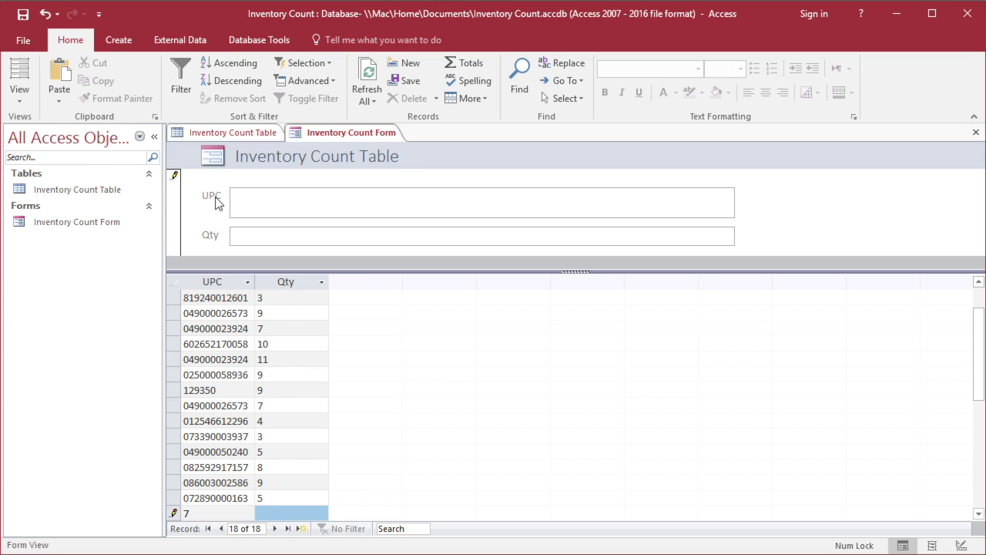
pyautogui.write('028400077910')
pyautogui.press('Return')
pyautogui.write('3')
pyautogui.press('Return')
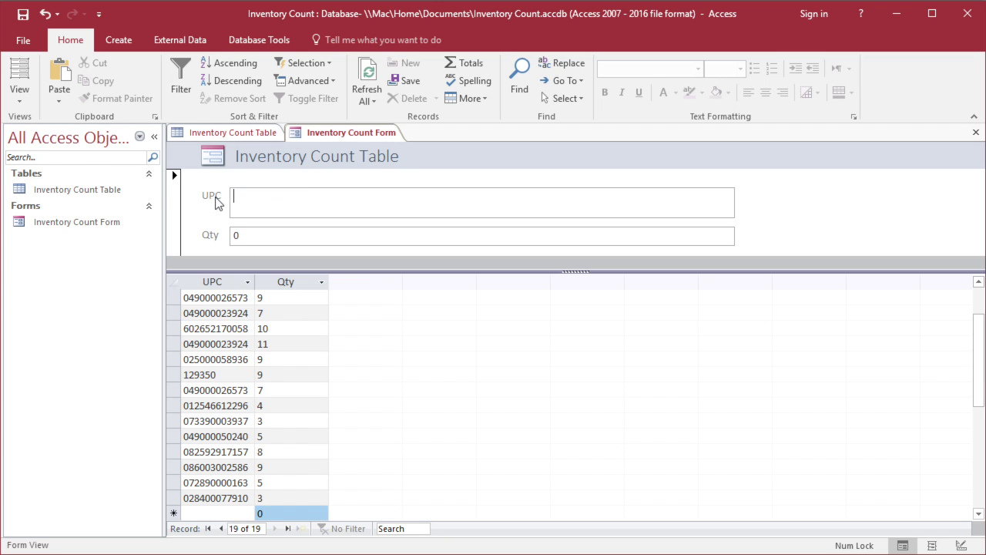
pyautogui.write('028400097215')
pyautogui.press('Return')
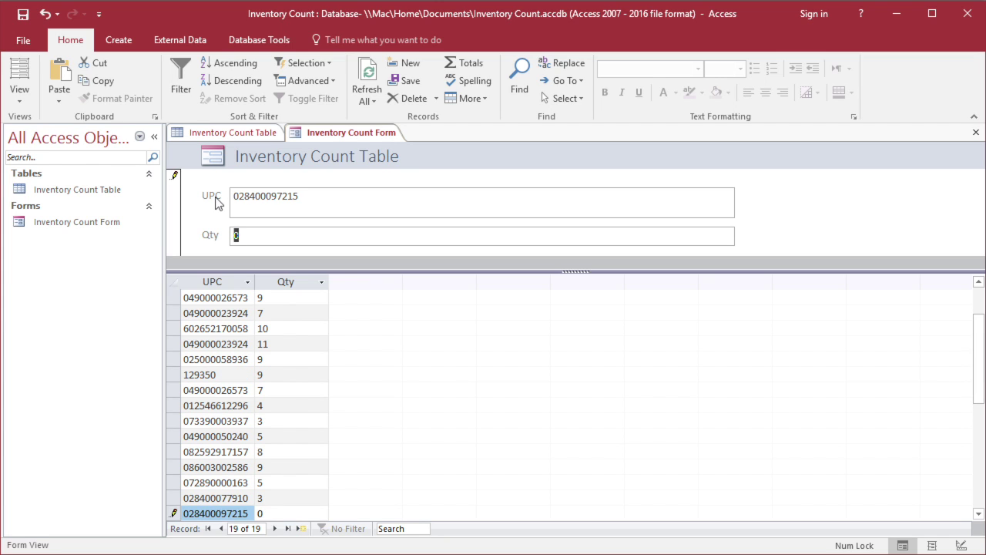
pyautogui.write('6')
pyautogui.press('Return')
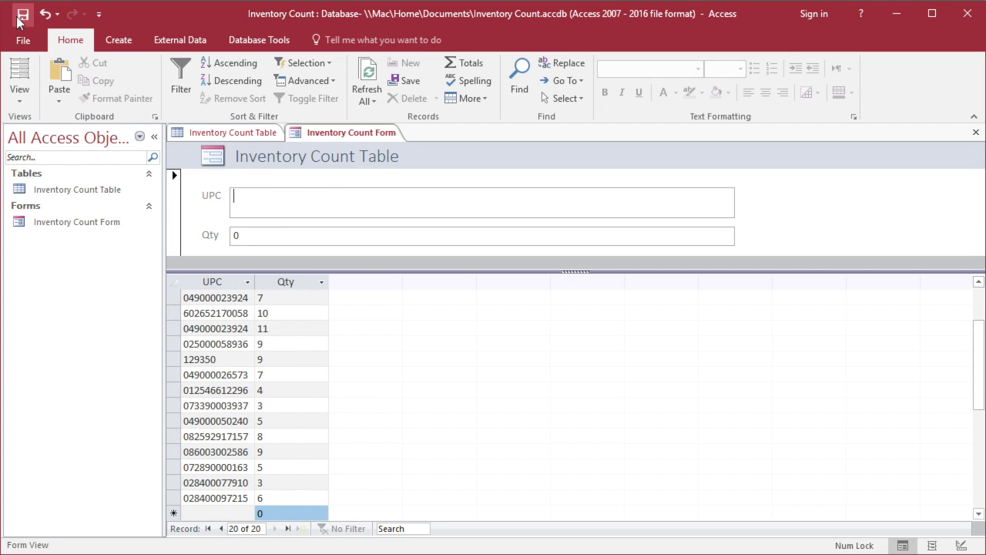
# Copy all records from the form's datasheet and switch to Sheet3 of the Inventory List workbook in Excel
pyautogui.click(172, 287)
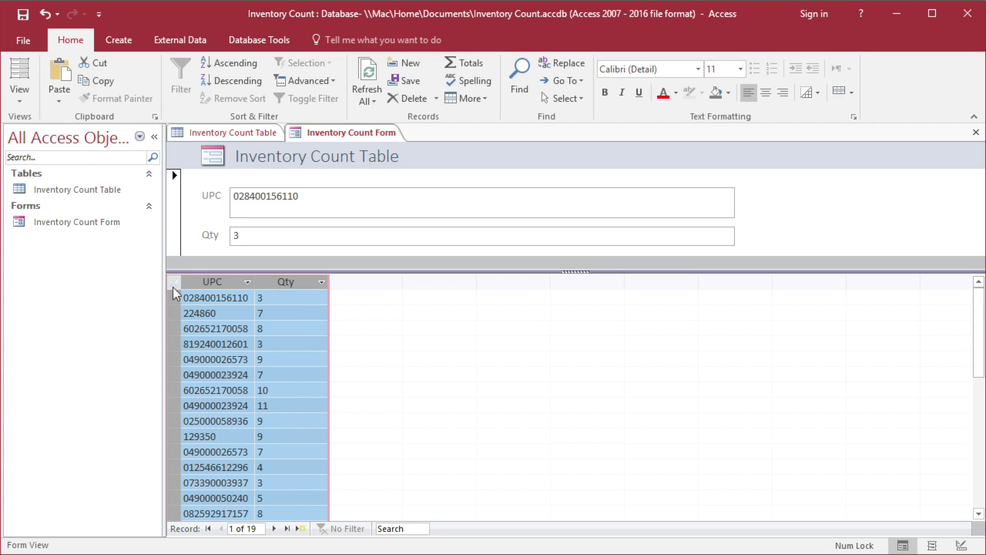
pyautogui.rightClick(173, 279)
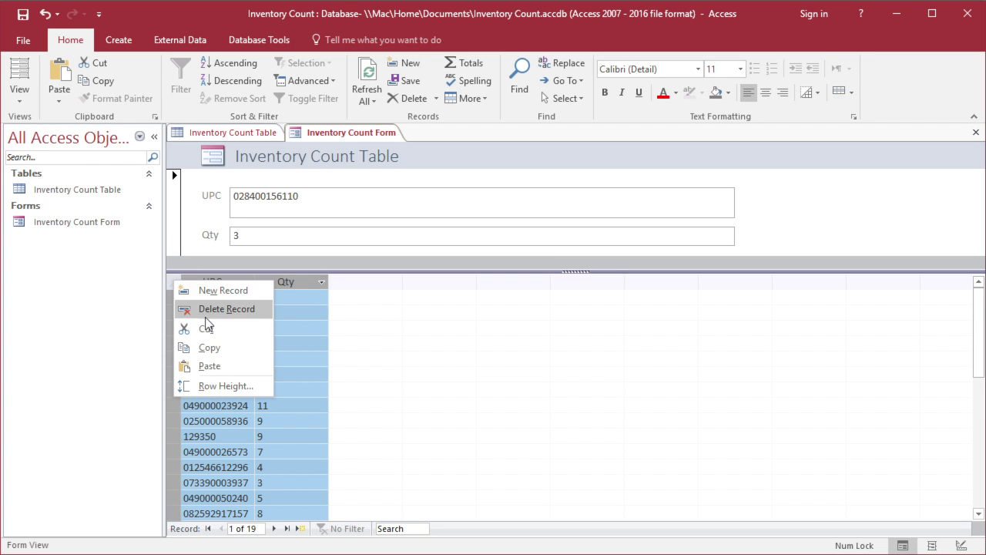
pyautogui.click(208, 349)
pyautogui.hotkey('alt', 'Tab')
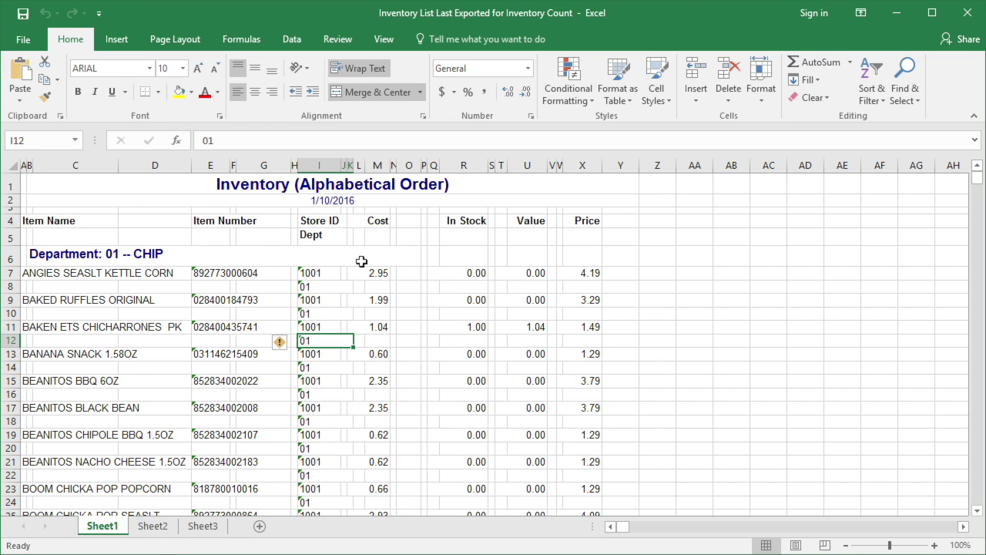
pyautogui.click(152, 527)
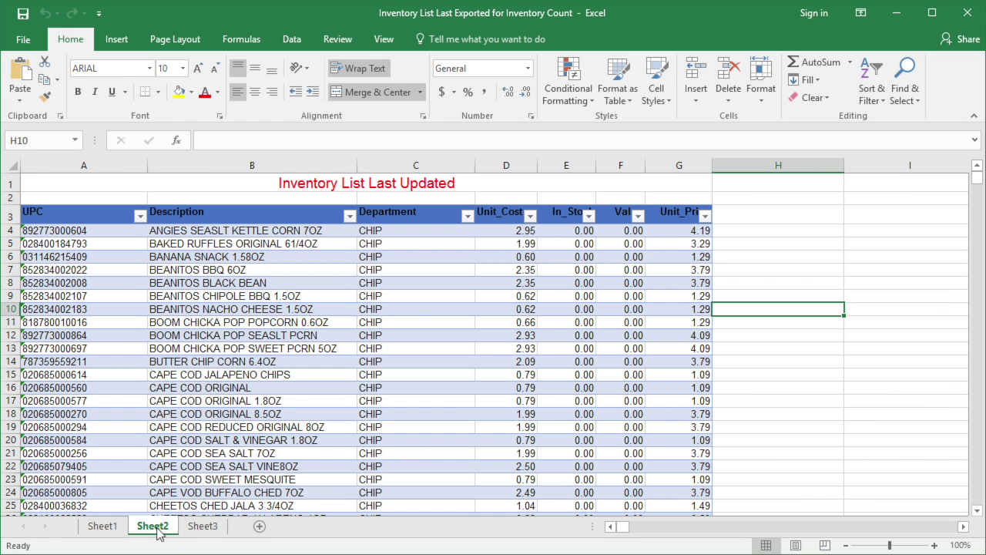
pyautogui.click(203, 526)
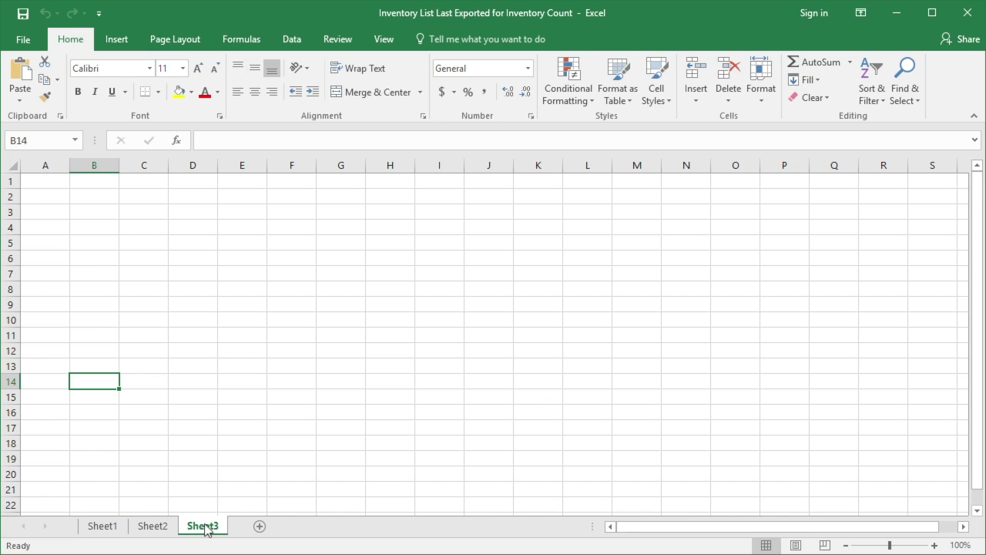
# Try to paste the copied records into Sheet3 from cell A3, and undo the paste
pyautogui.click(48, 216)
pyautogui.rightClick(49, 215)
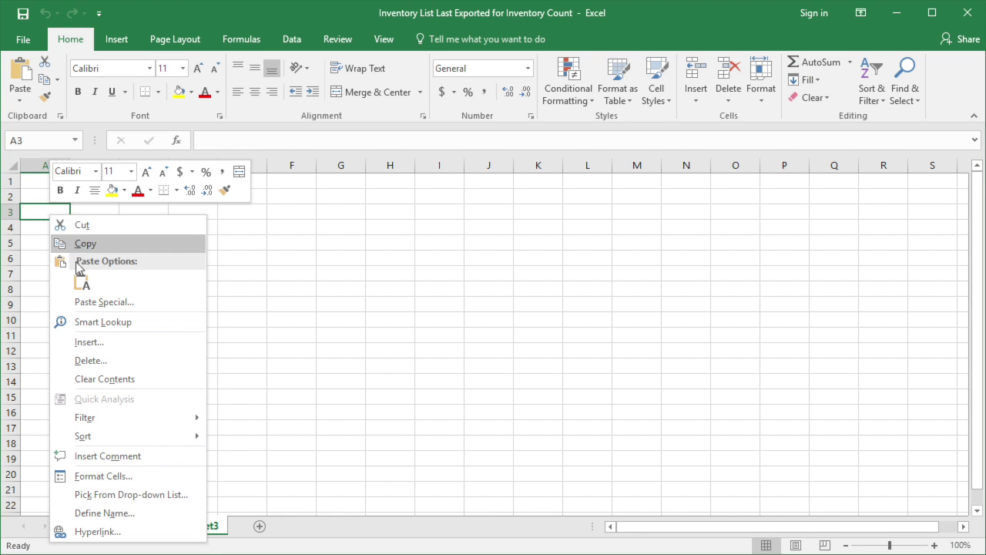
pyautogui.click(80, 282)
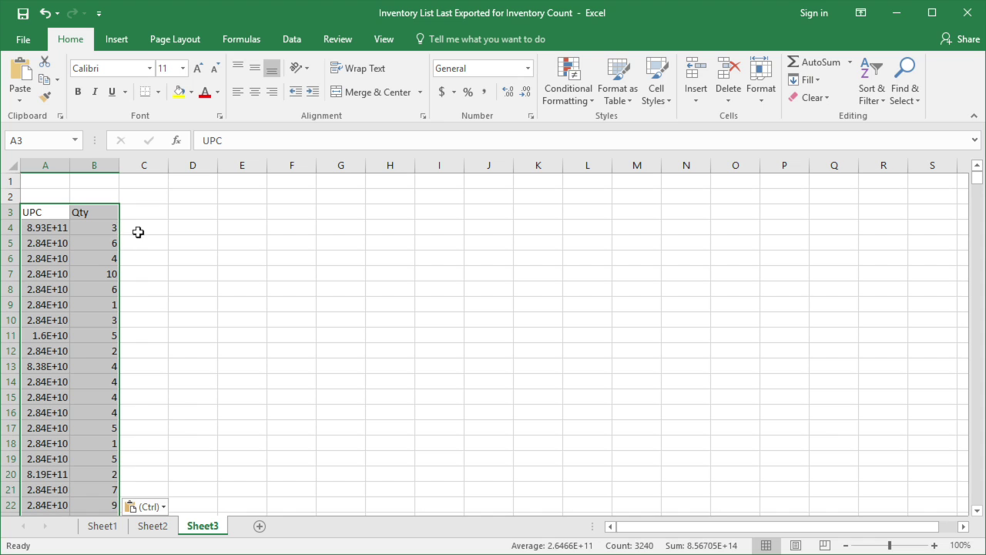
pyautogui.hotkey('ctrl', 'z')
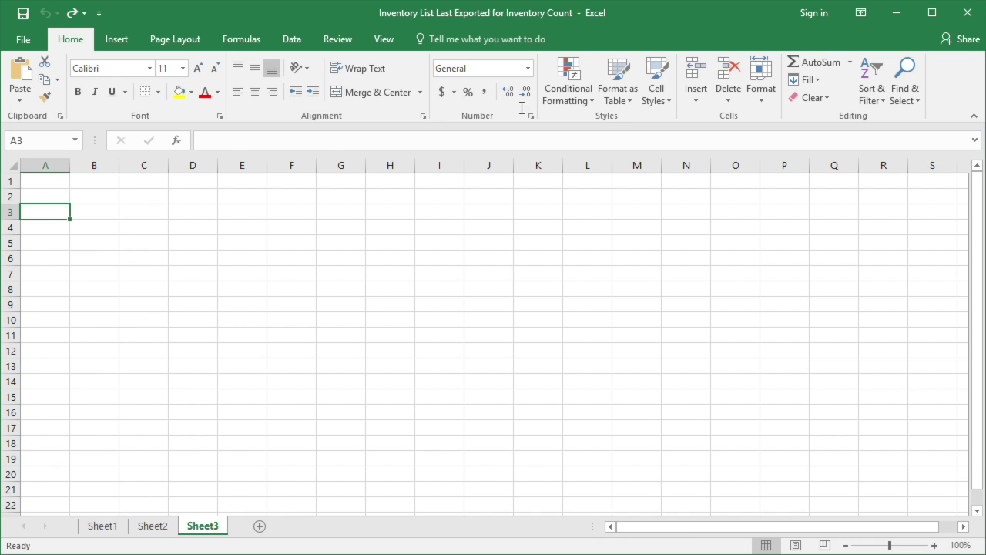
# Format the whole column A of Sheet3 as Text
pyautogui.click(44, 165)
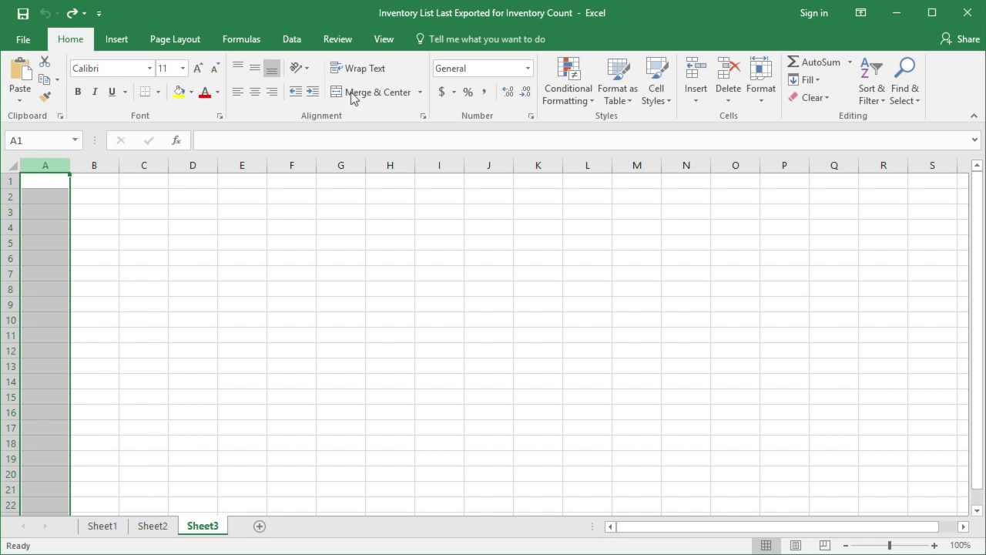
pyautogui.click(529, 68)
pyautogui.click(481, 257)
pyautogui.scroll(-10, 473, 249)
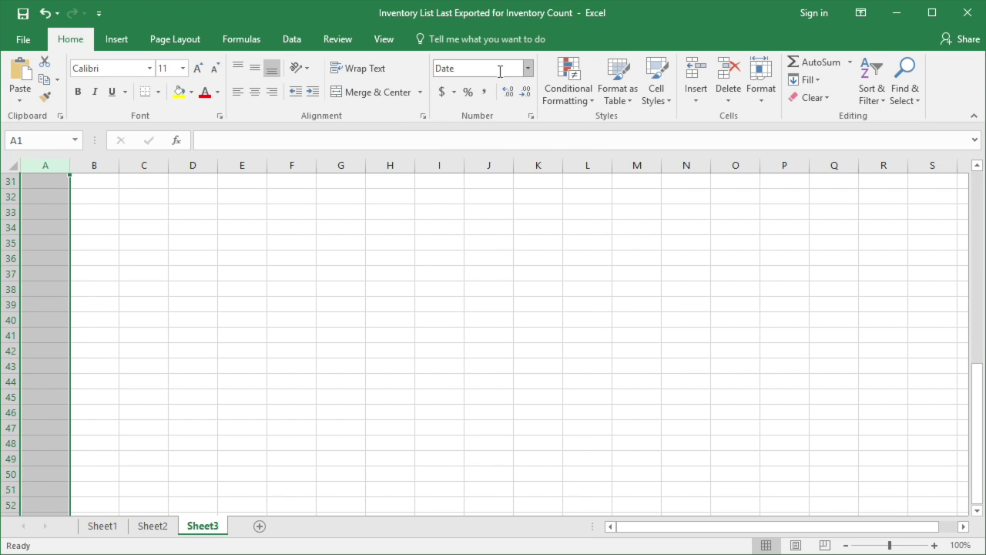
pyautogui.click(529, 68)
pyautogui.scroll(-1, 481, 279)
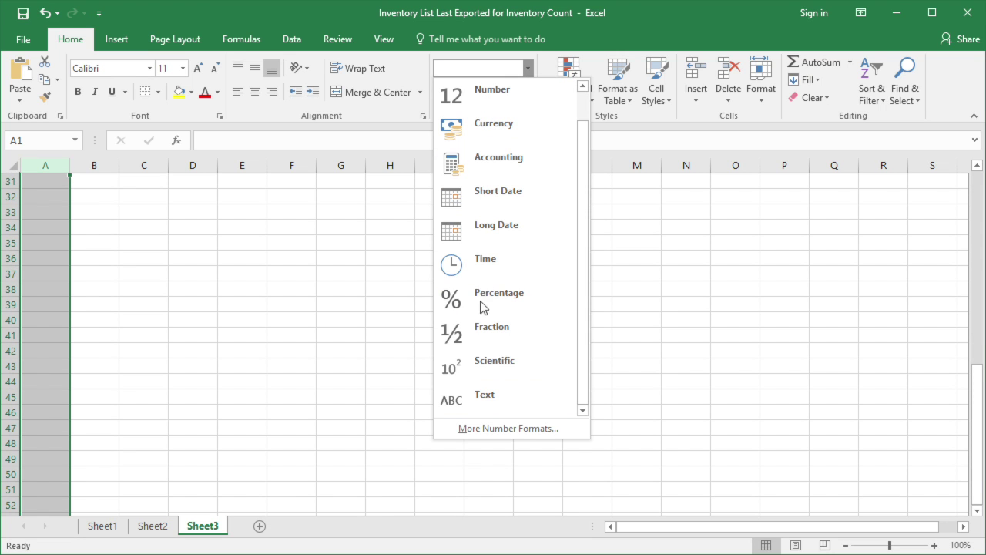
pyautogui.click(485, 396)
pyautogui.scroll(10, 487, 399)
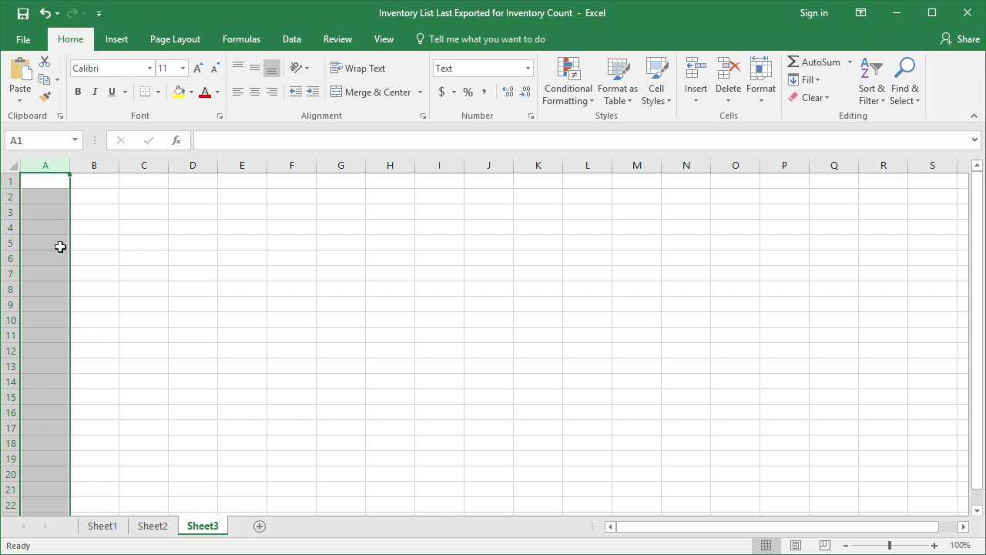
# Paste the copied UPC and Qty records from cell A4 and fit column A's width to its contents
pyautogui.click(44, 228)
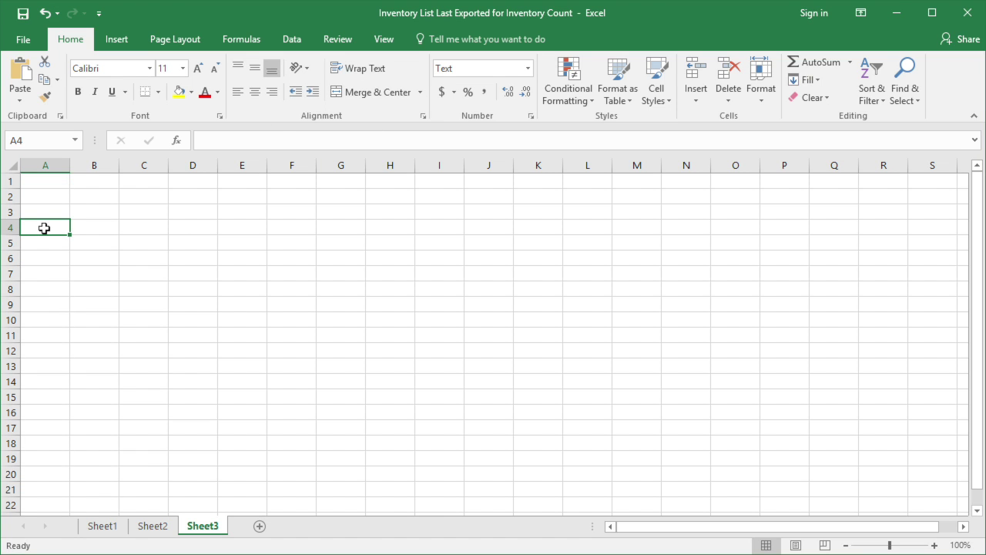
pyautogui.rightClick(44, 228)
pyautogui.click(74, 289)
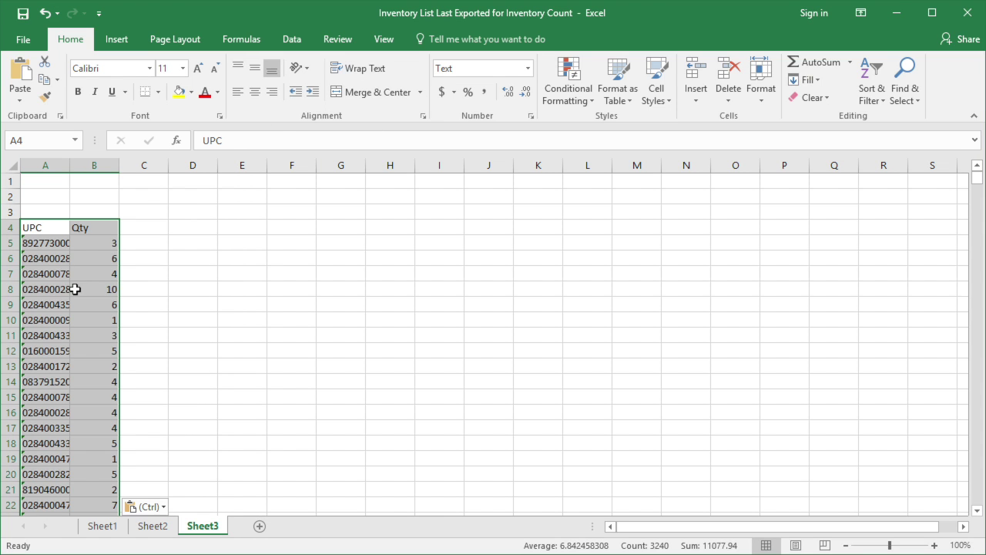
pyautogui.doubleClick(70, 165)
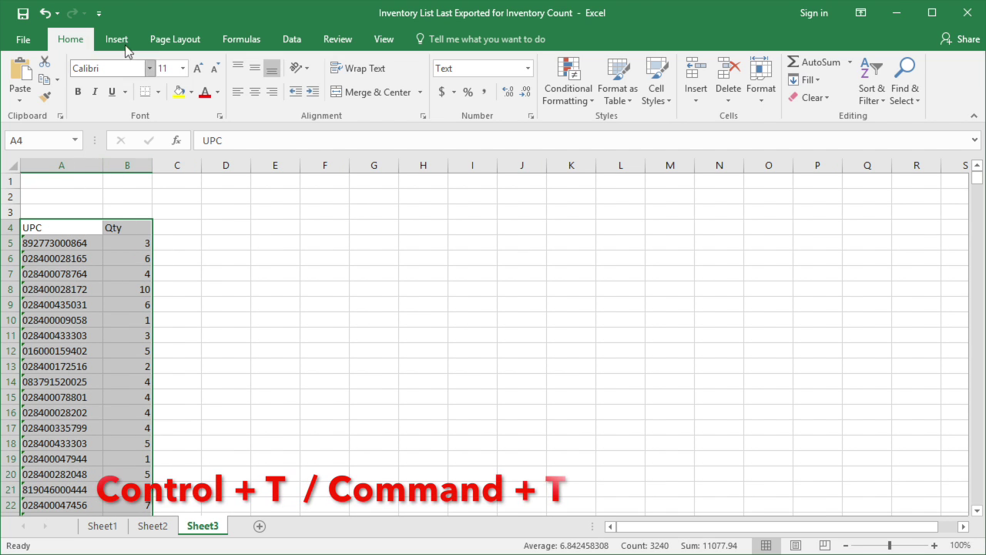
# Convert the pasted range A4:B1623 into a table with headers
pyautogui.hotkey('ctrl', 't')
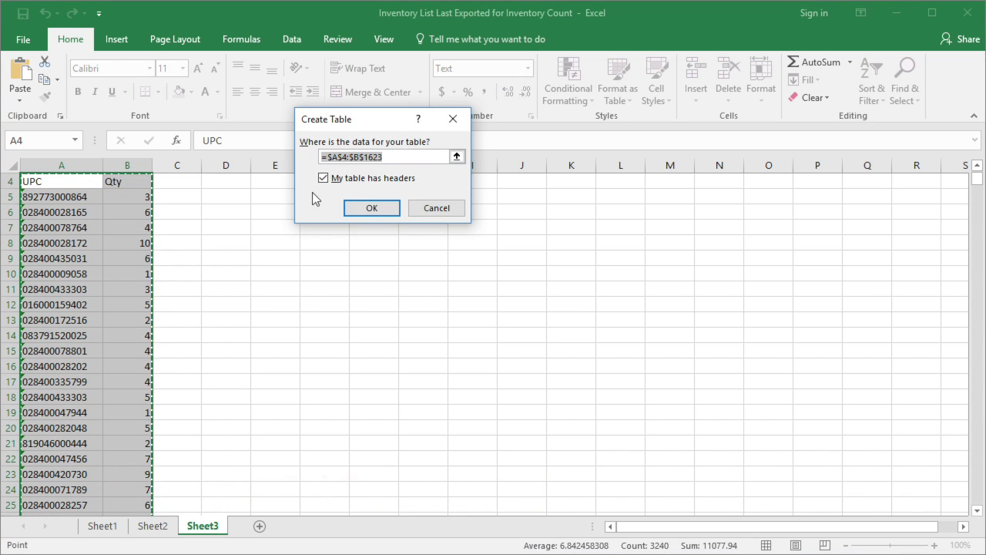
pyautogui.click(371, 209)
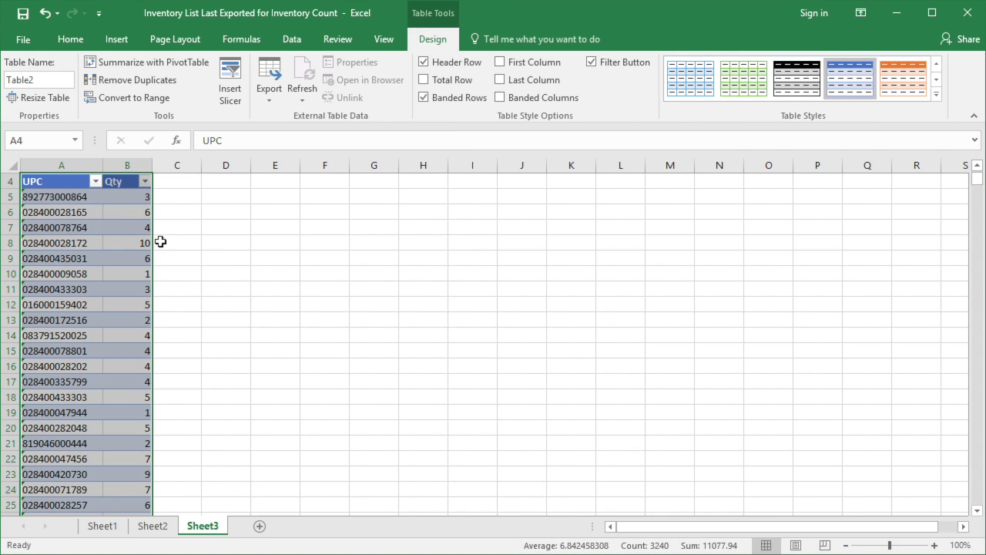
pyautogui.scroll(1, 159, 239)
pyautogui.click(71, 258)
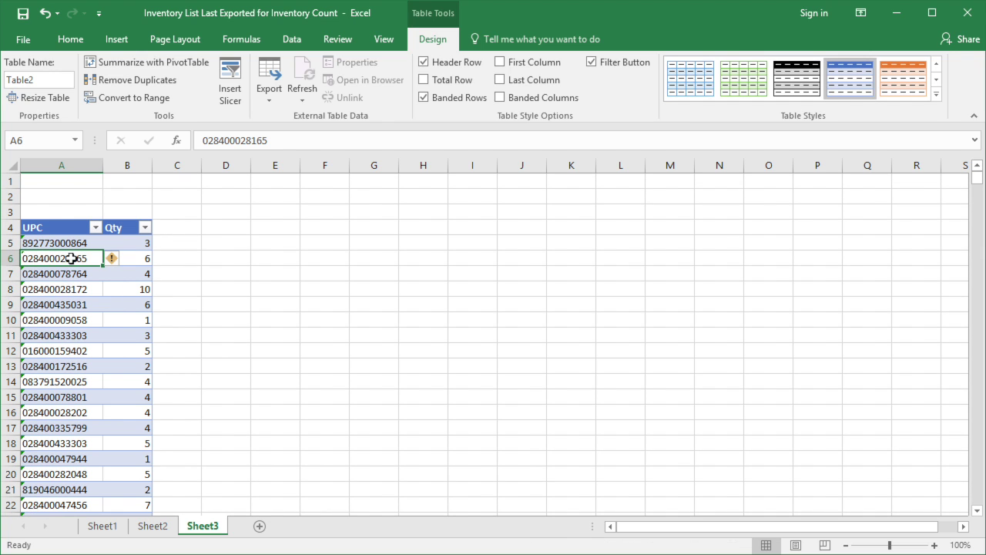
# Try to name the table's UPC and Qty data columns as ranges
pyautogui.click(56, 218)
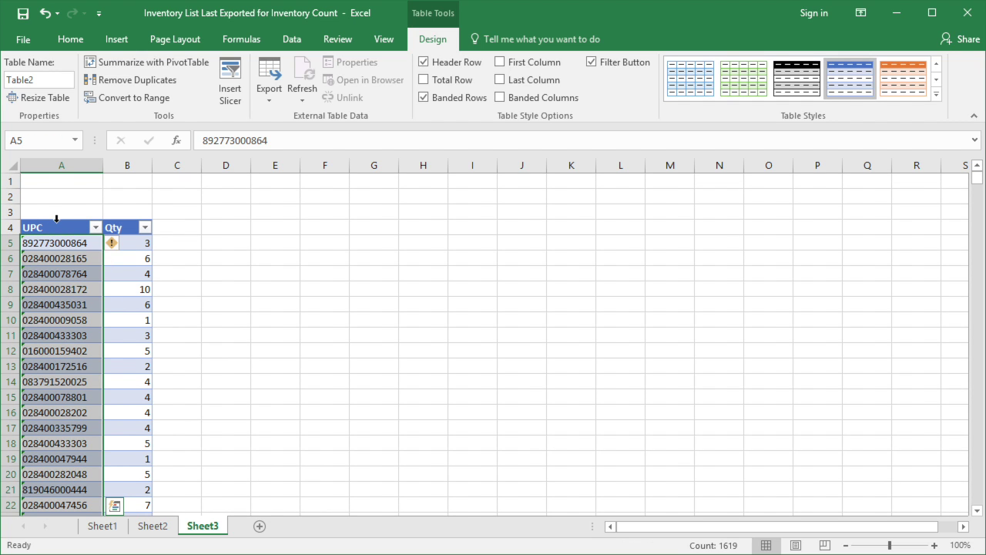
pyautogui.click(44, 141)
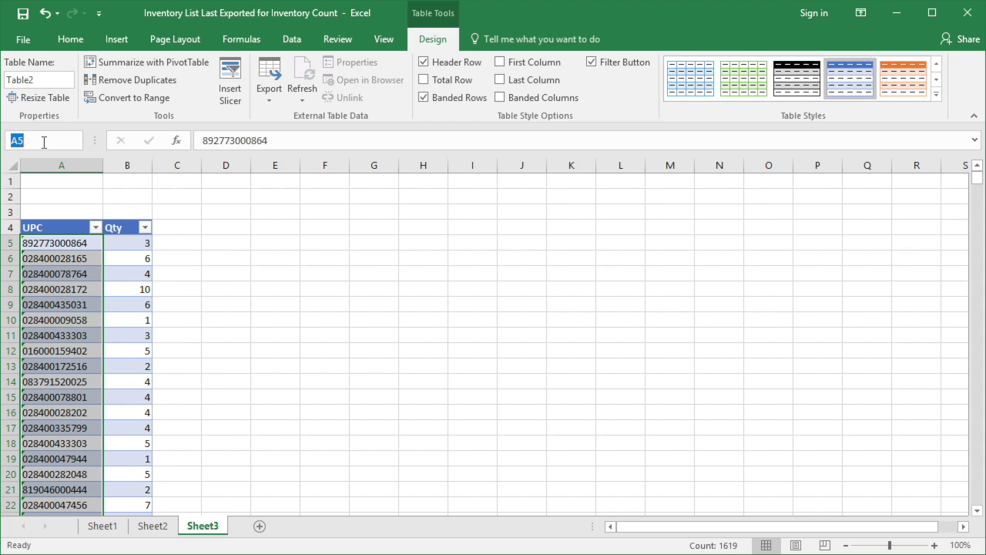
pyautogui.press('Escape')
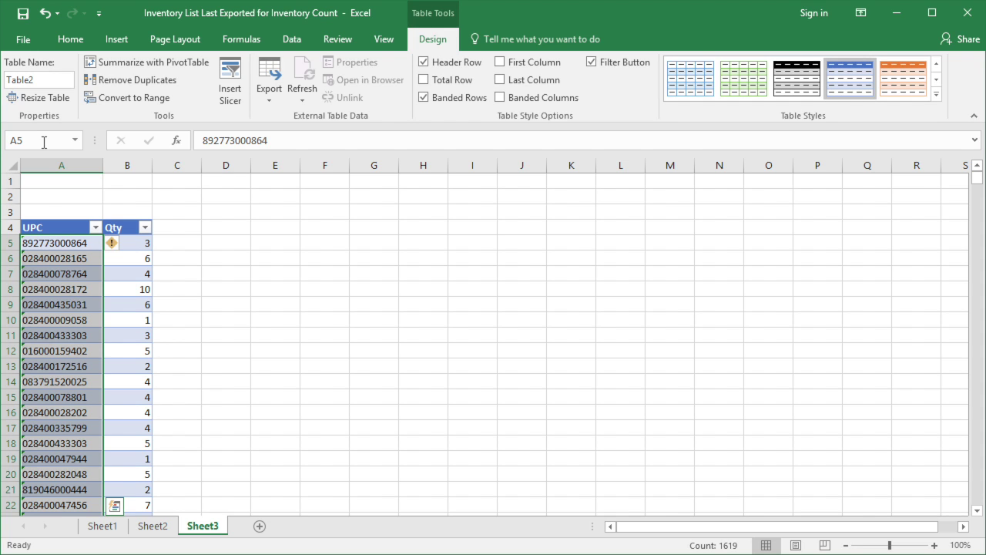
pyautogui.click(124, 220)
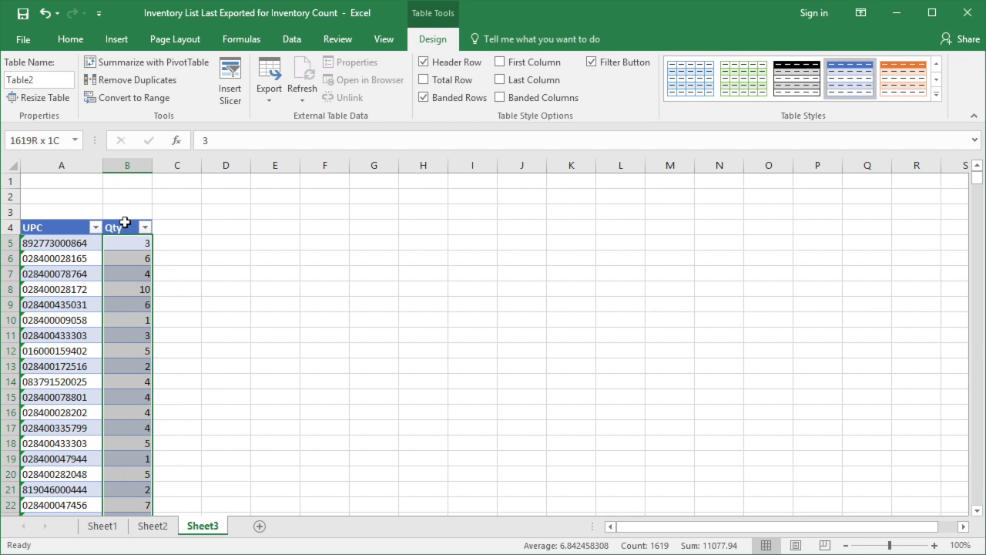
pyautogui.click(49, 142)
pyautogui.press('Escape')
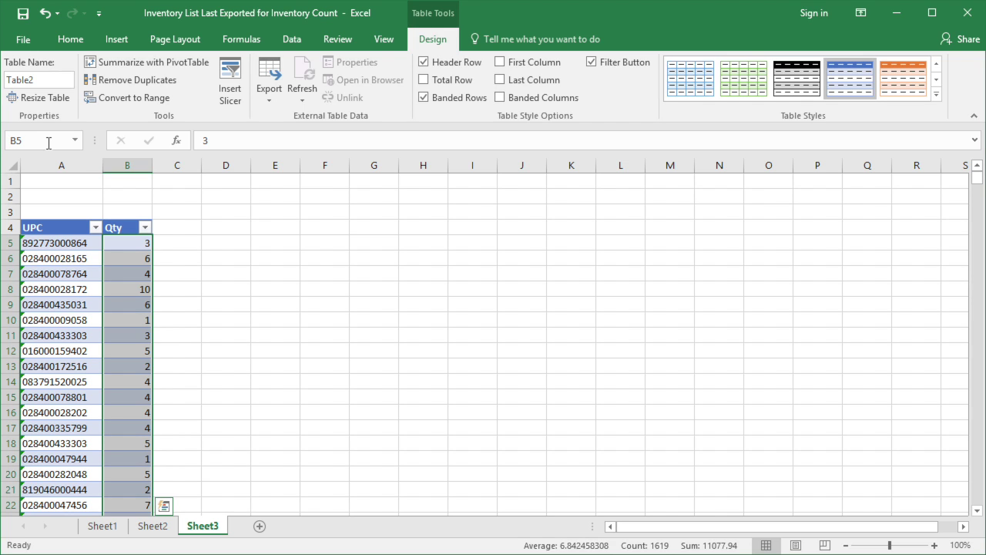
# Save the workbook and switch to the inventory list on Sheet2
pyautogui.click(233, 276)
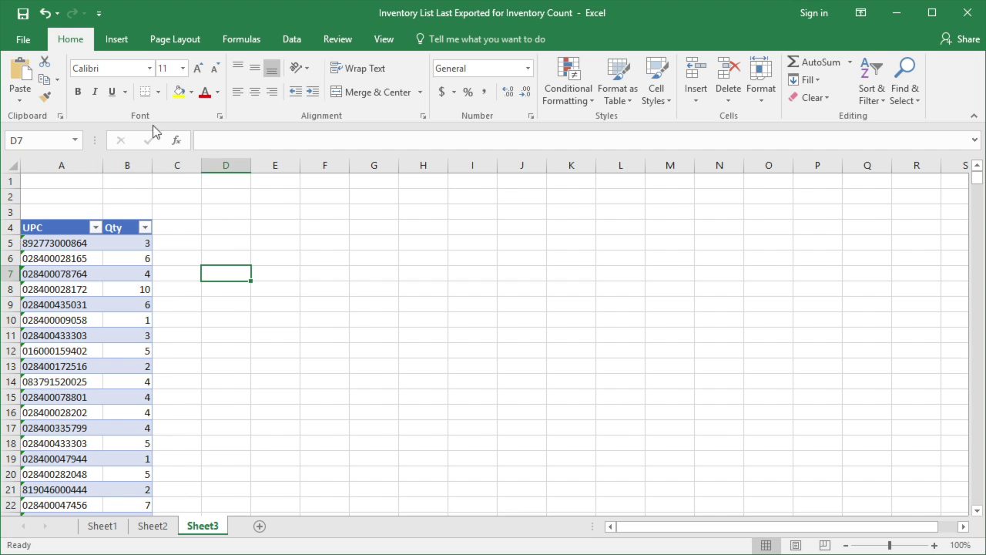
pyautogui.click(22, 15)
pyautogui.click(116, 529)
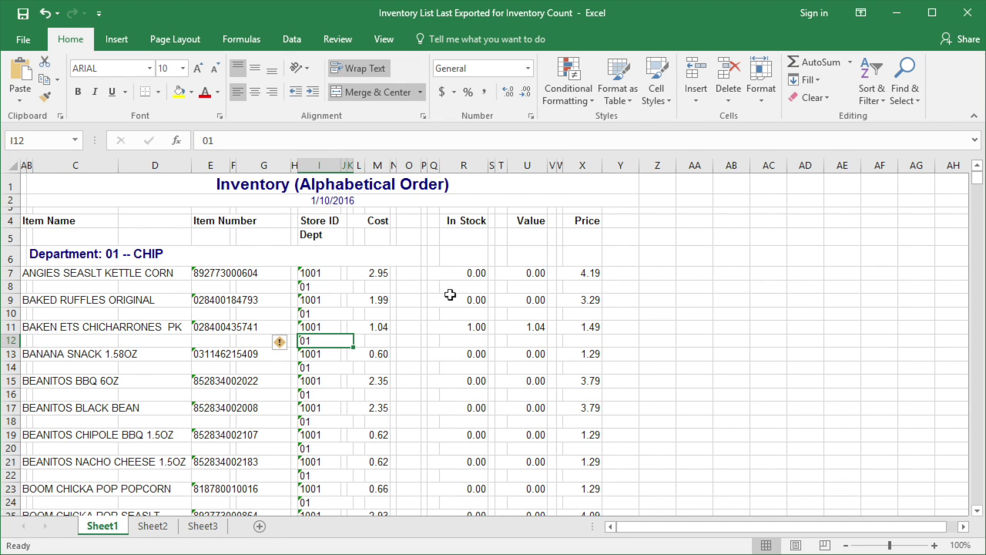
pyautogui.click(153, 527)
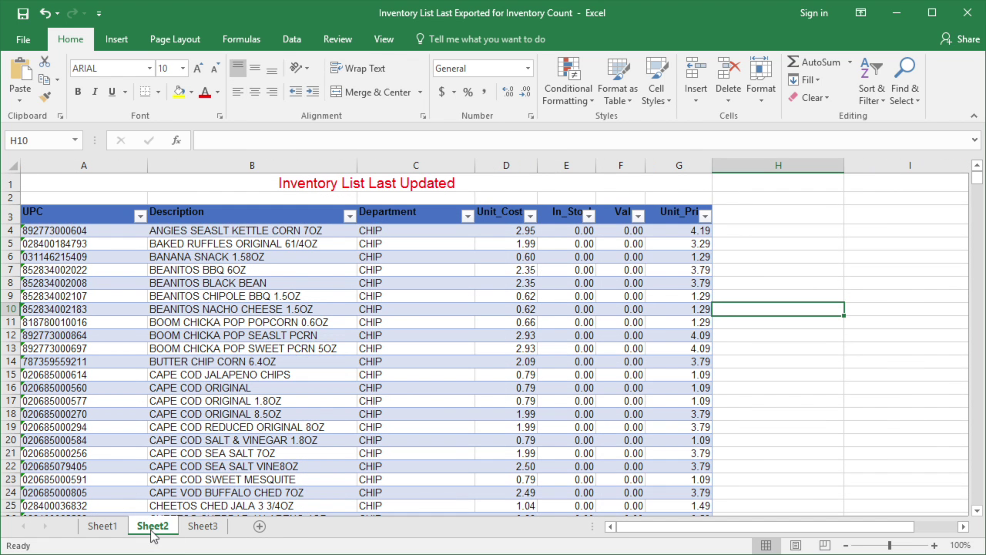
# Add a Count column to the inventory list table with the header in cell H3
pyautogui.click(776, 216)
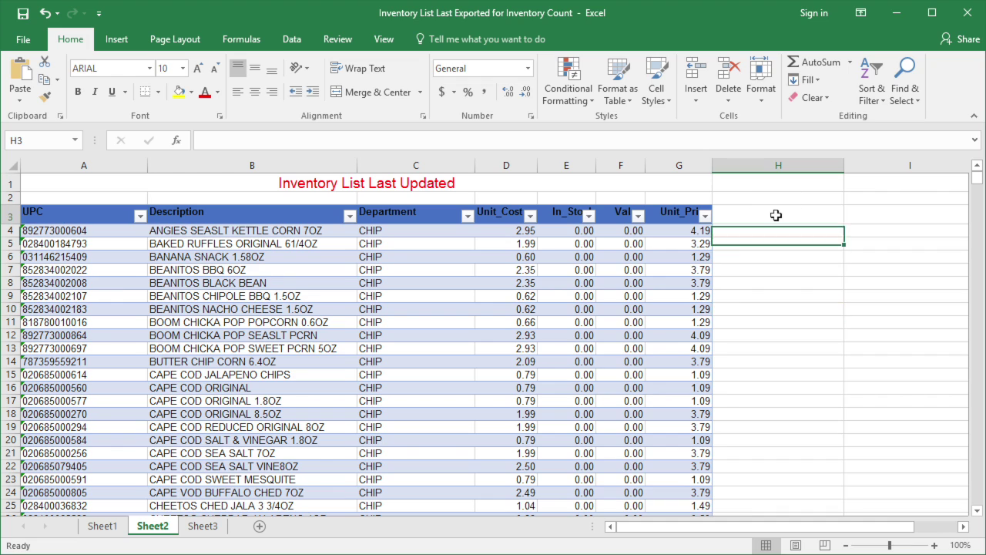
pyautogui.write('Count')
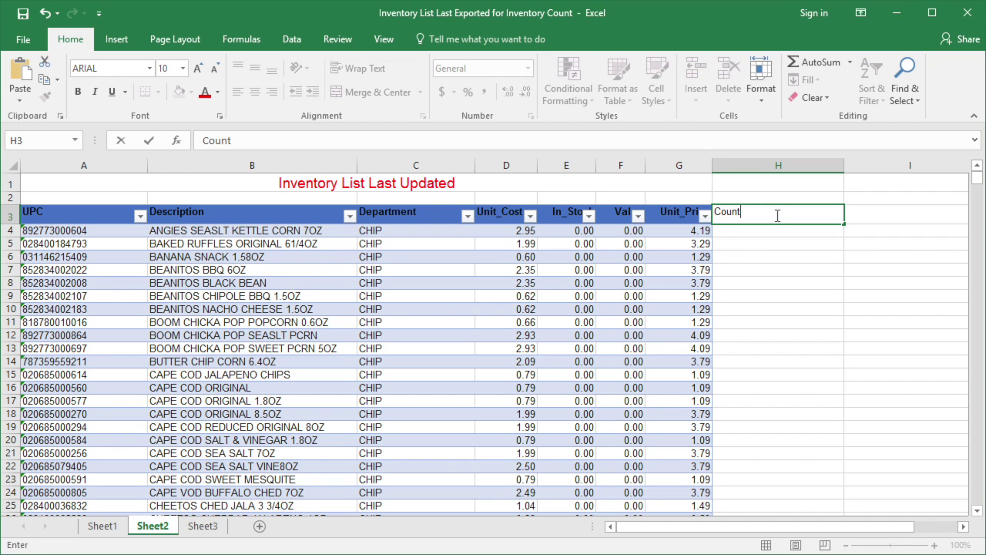
pyautogui.press('Return')
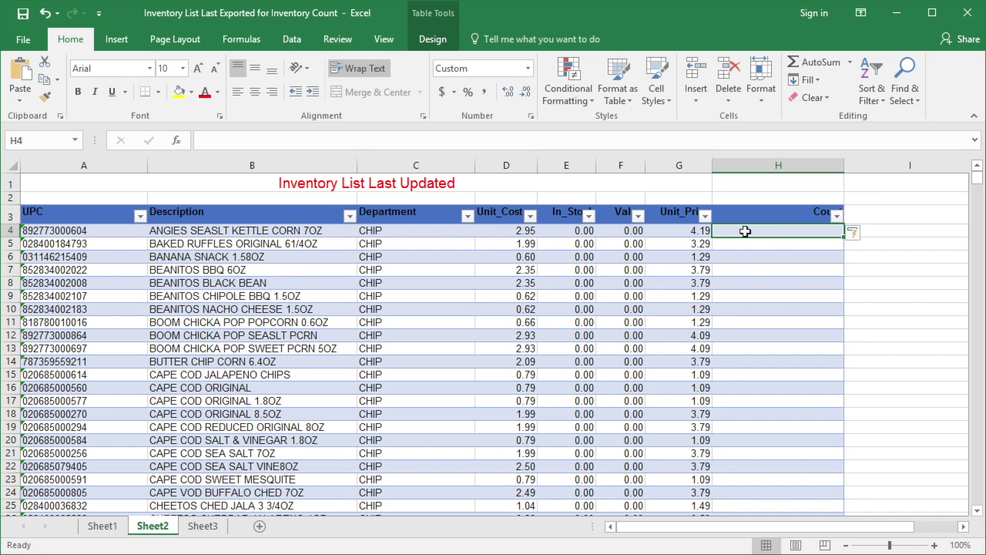
pyautogui.write('=su')
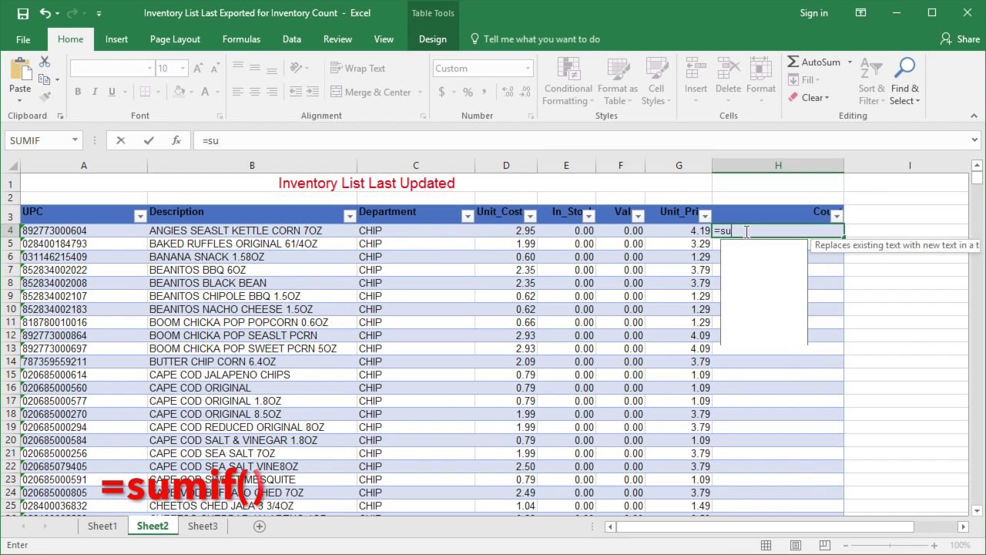
pyautogui.write('mif(')
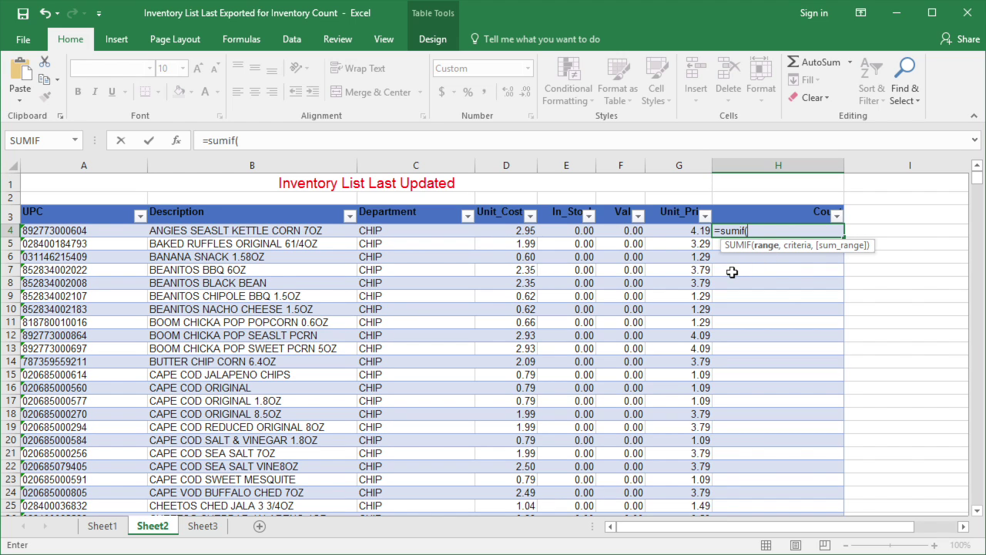
pyautogui.write('upc')
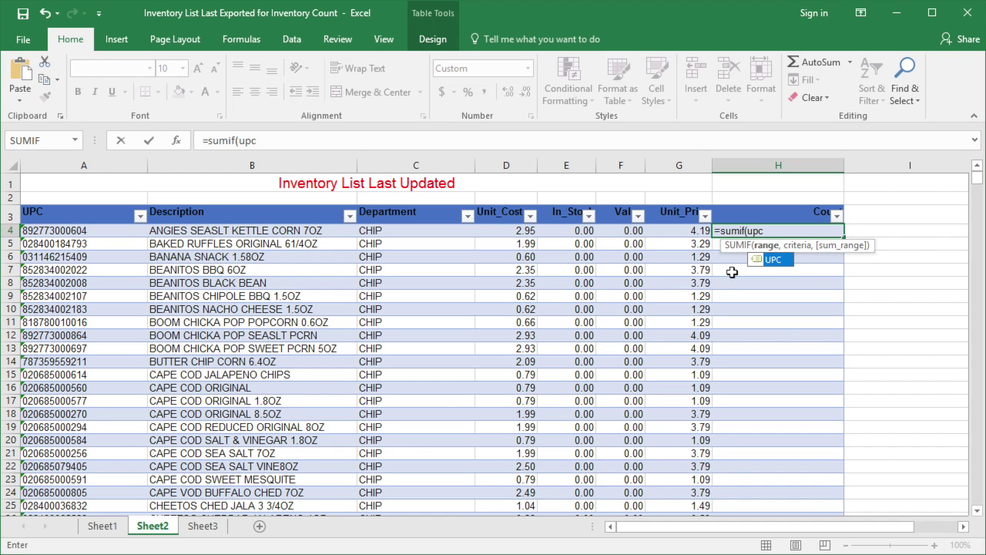
pyautogui.write(',')
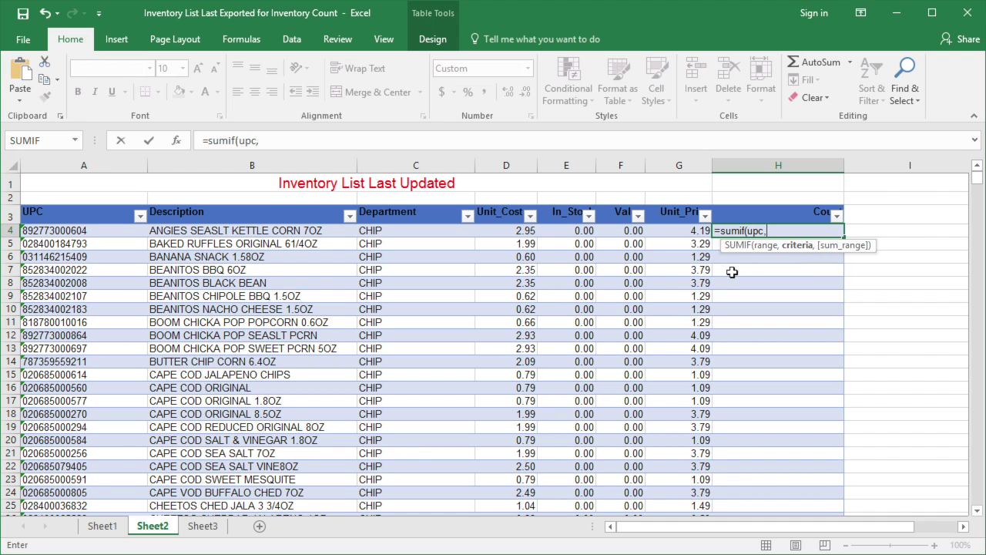
pyautogui.click(98, 231)
pyautogui.write(',')
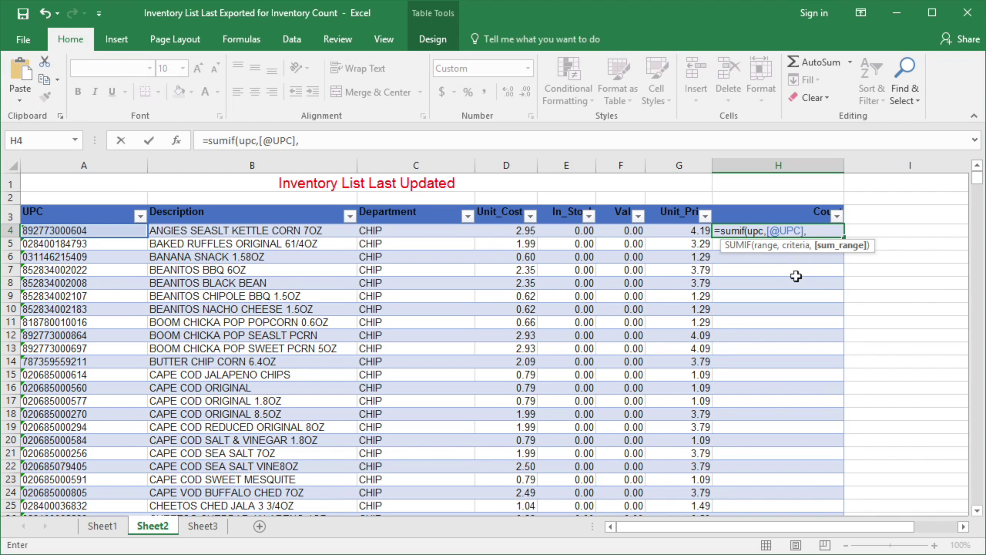
pyautogui.write('qty')
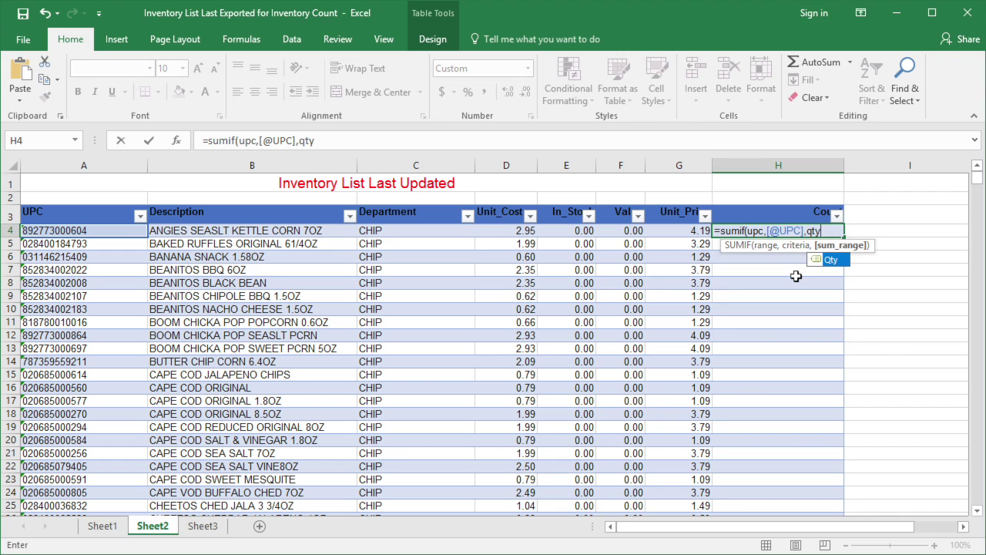
pyautogui.write(')')
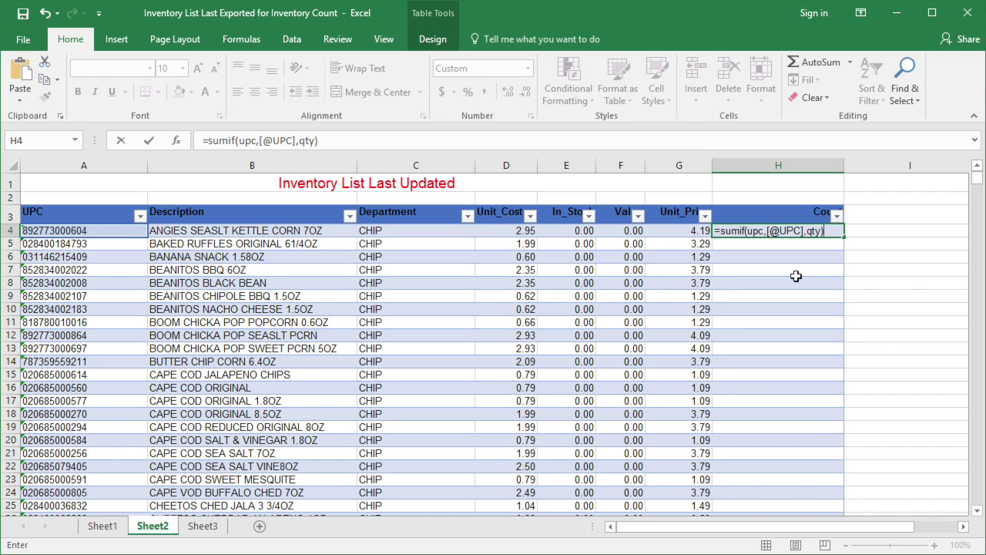
pyautogui.press('Return')
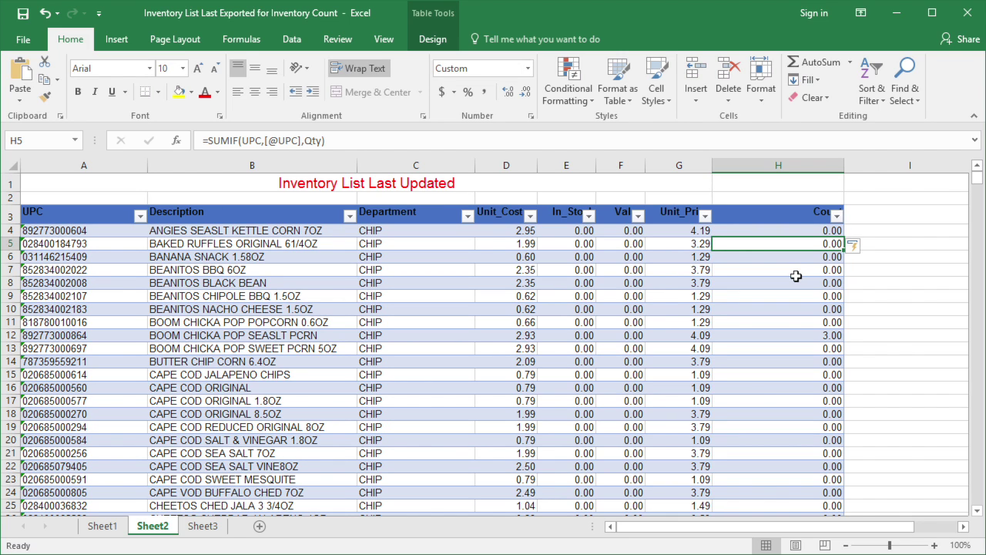
# Examine the calculated Count values of the chip items alongside their In_Stock values
pyautogui.click(783, 338)
pyautogui.scroll(-4, 783, 339)
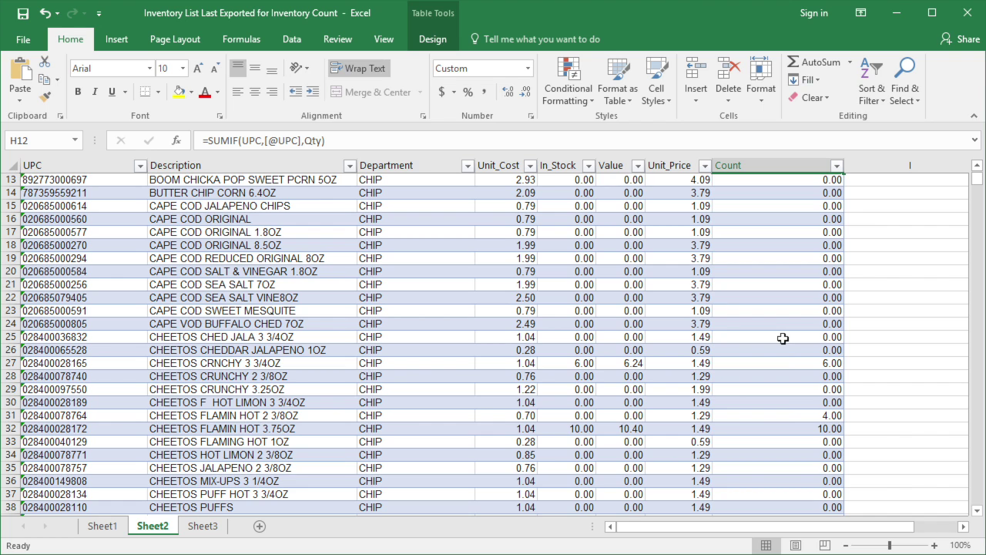
pyautogui.click(787, 430)
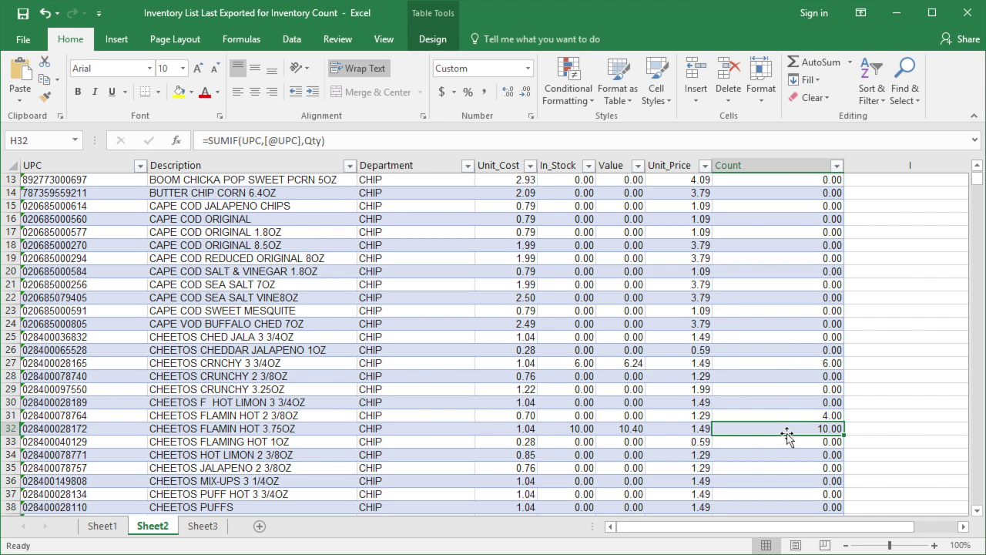
pyautogui.scroll(-3, 794, 435)
pyautogui.scroll(7, 794, 435)
# Add a conditional formatting rule to the UPC column on Sheet3 that fills duplicate values with yellow
pyautogui.click(203, 525)
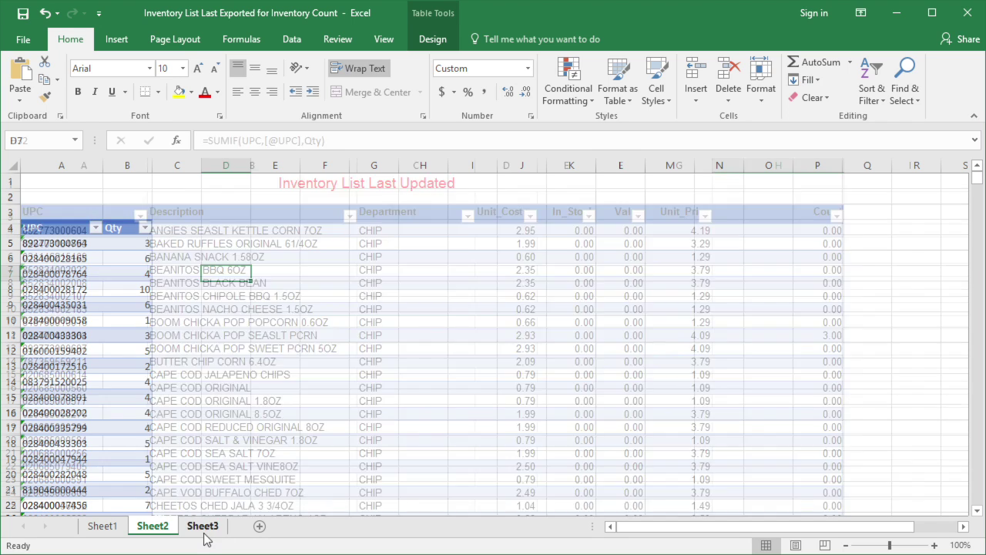
pyautogui.click(61, 220)
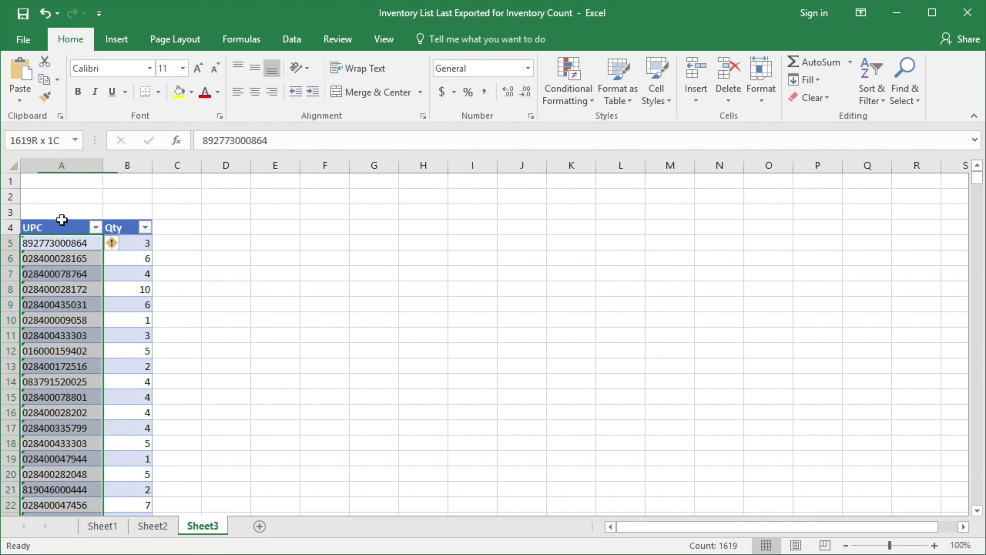
pyautogui.click(590, 108)
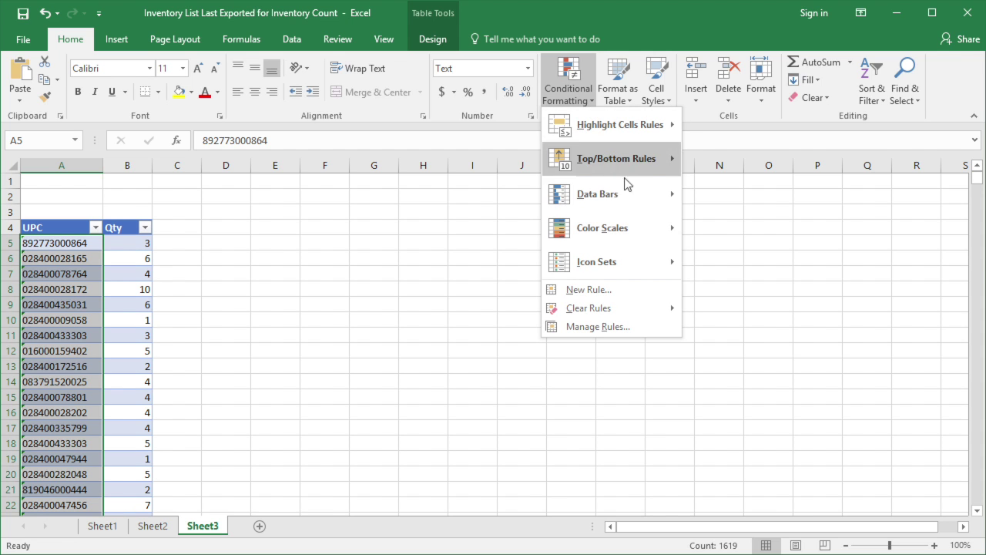
pyautogui.moveTo(666, 195)
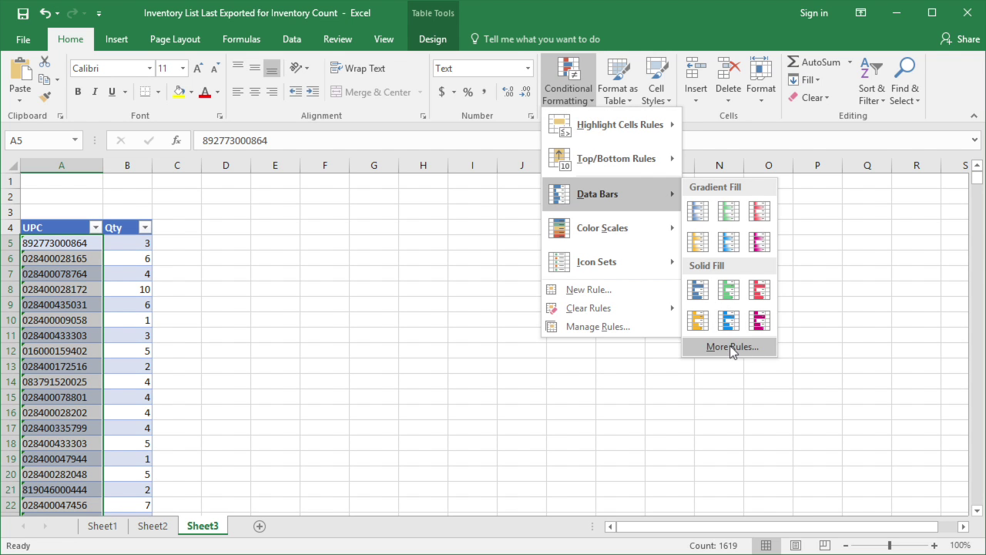
pyautogui.click(734, 346)
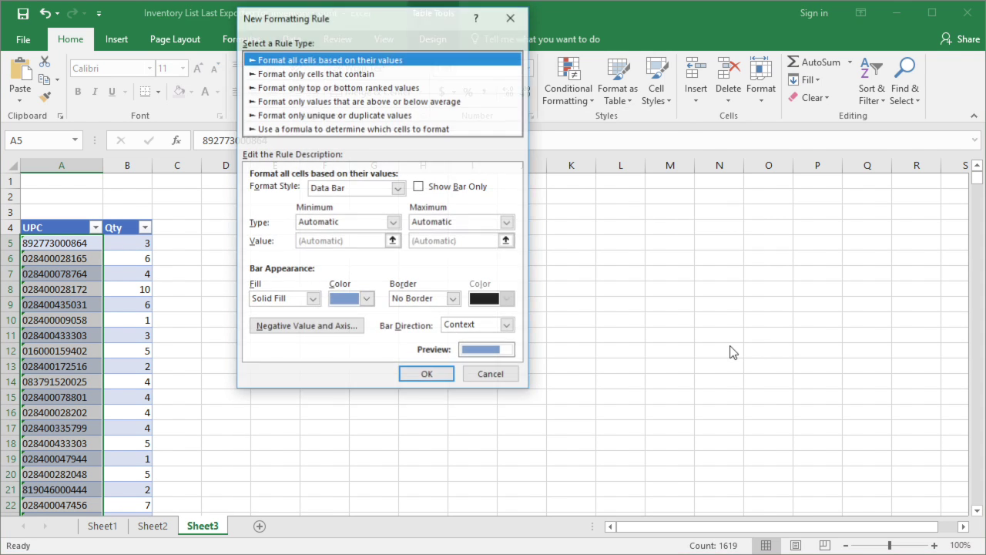
pyautogui.click(332, 116)
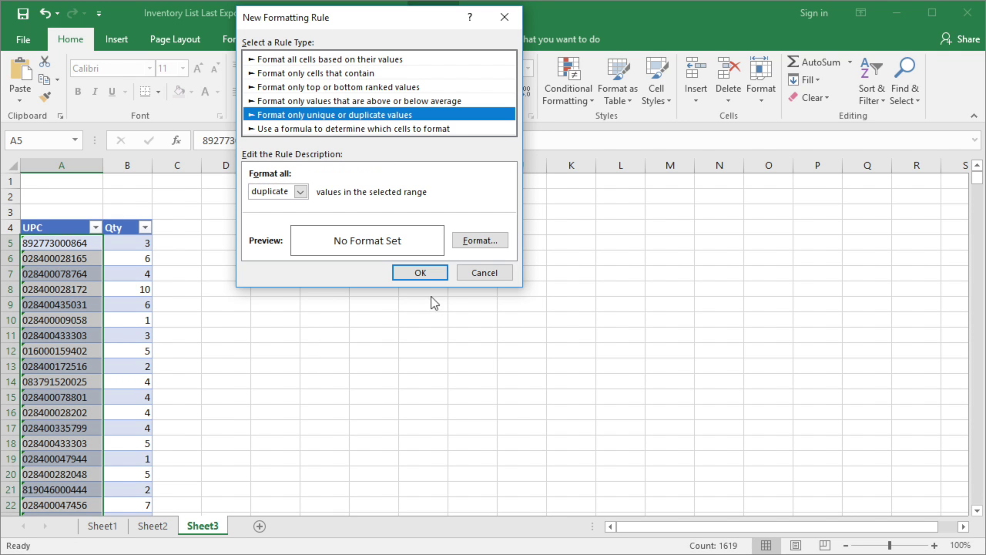
pyautogui.click(480, 241)
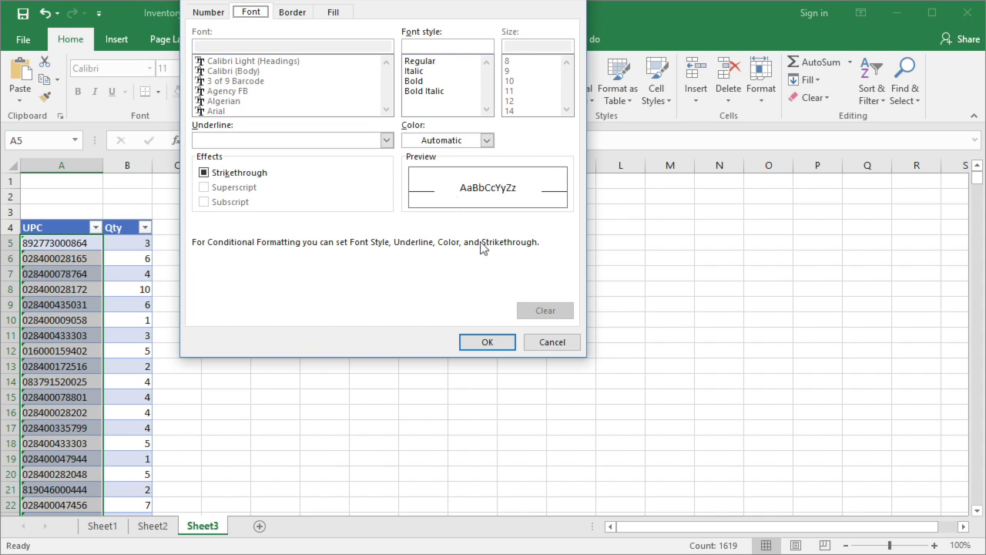
pyautogui.click(332, 12)
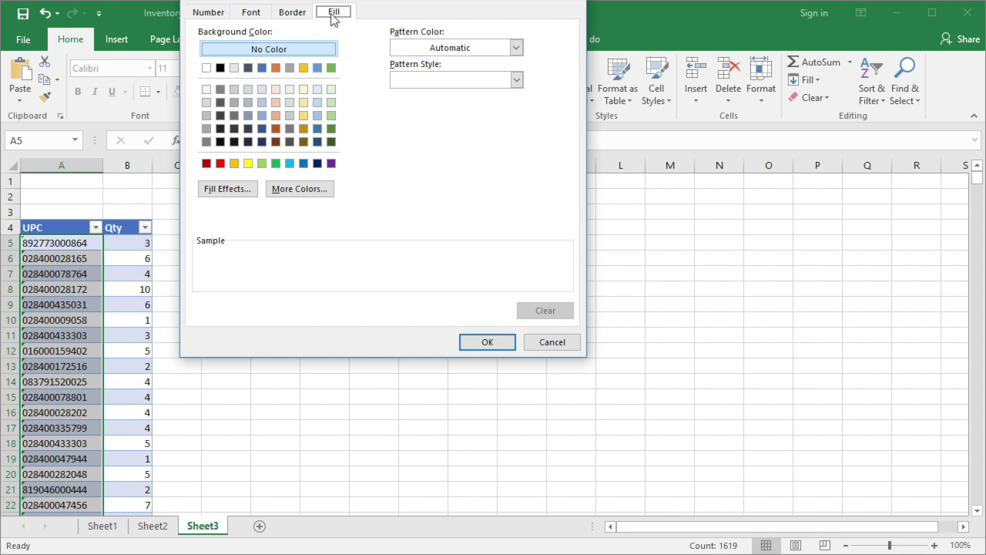
pyautogui.click(249, 164)
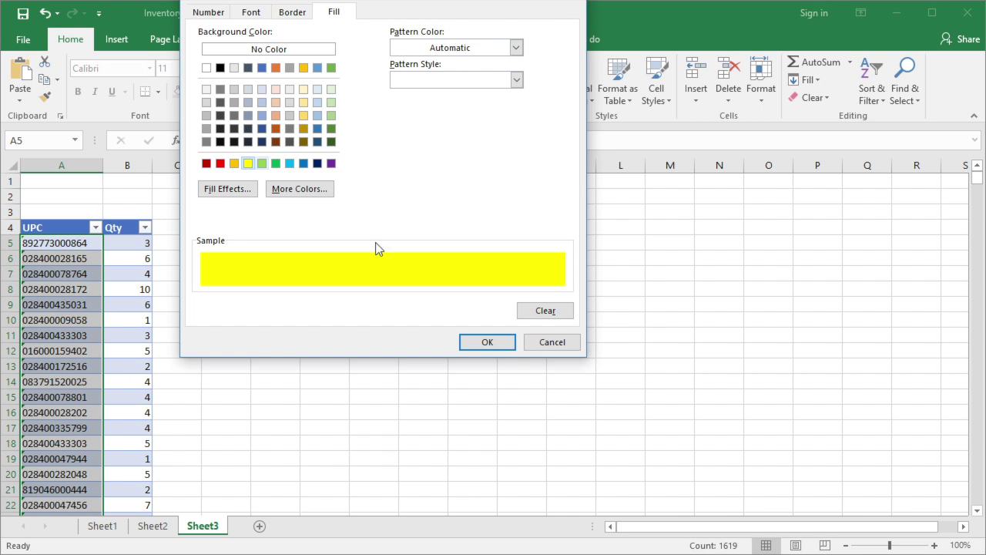
pyautogui.click(500, 345)
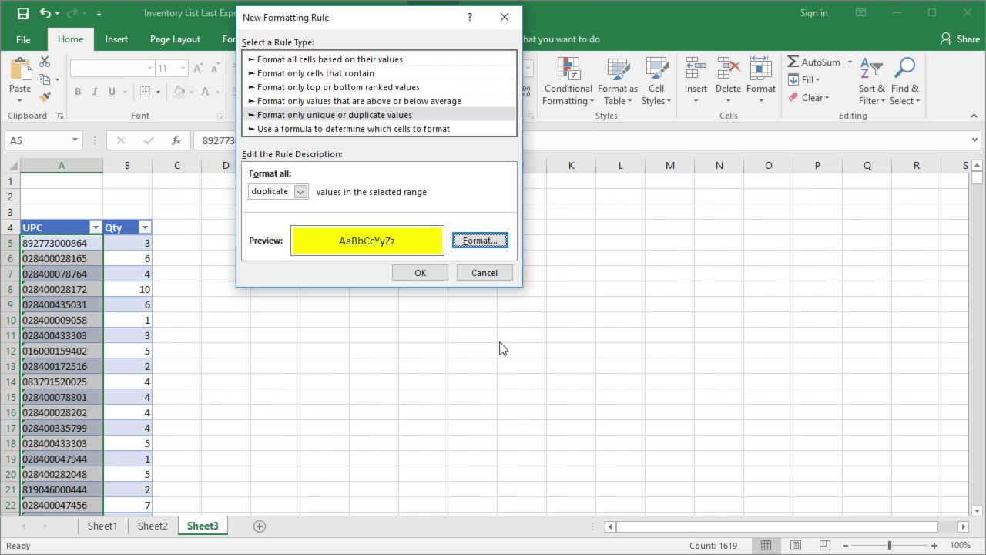
pyautogui.click(421, 275)
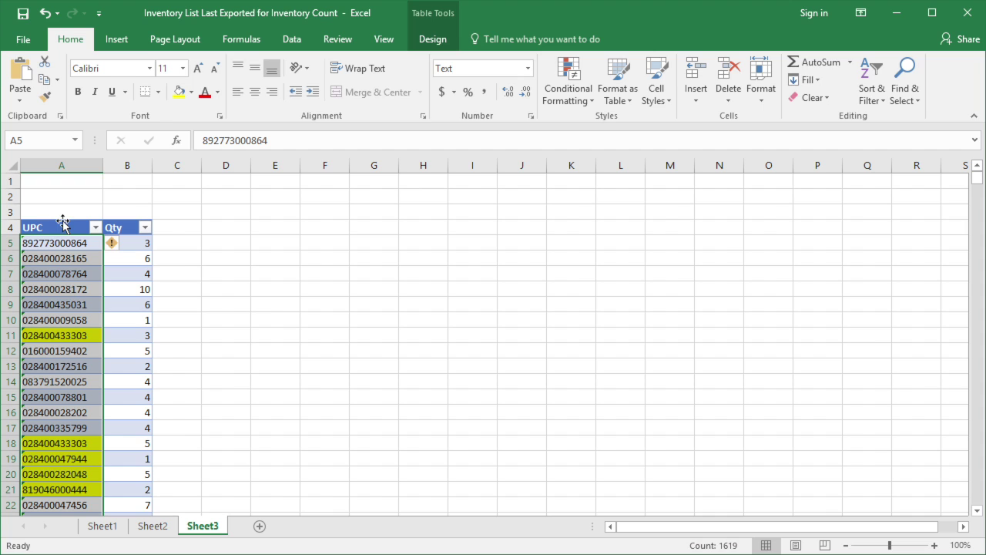
# Sort the scanned count table on Sheet3 by UPC from Z to A
pyautogui.click(95, 228)
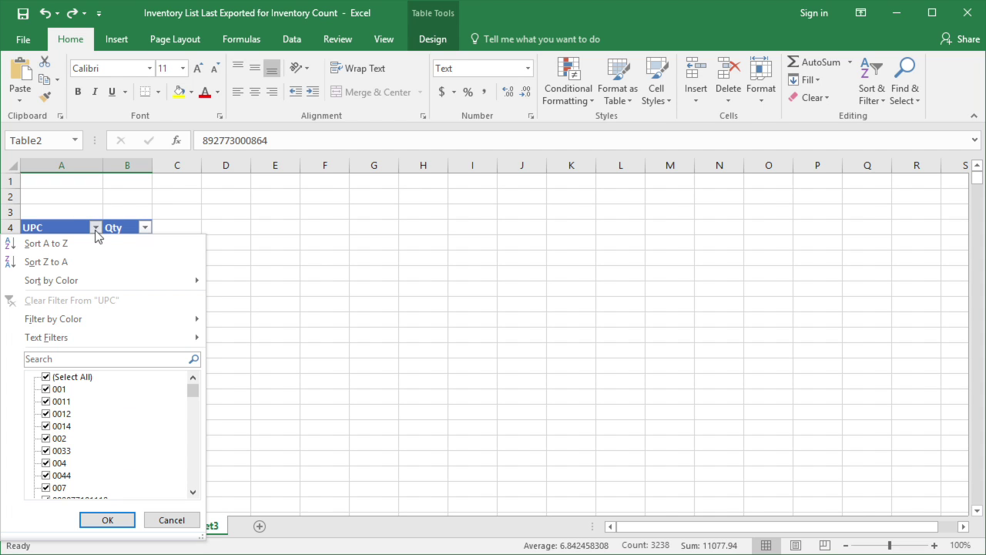
pyautogui.click(54, 260)
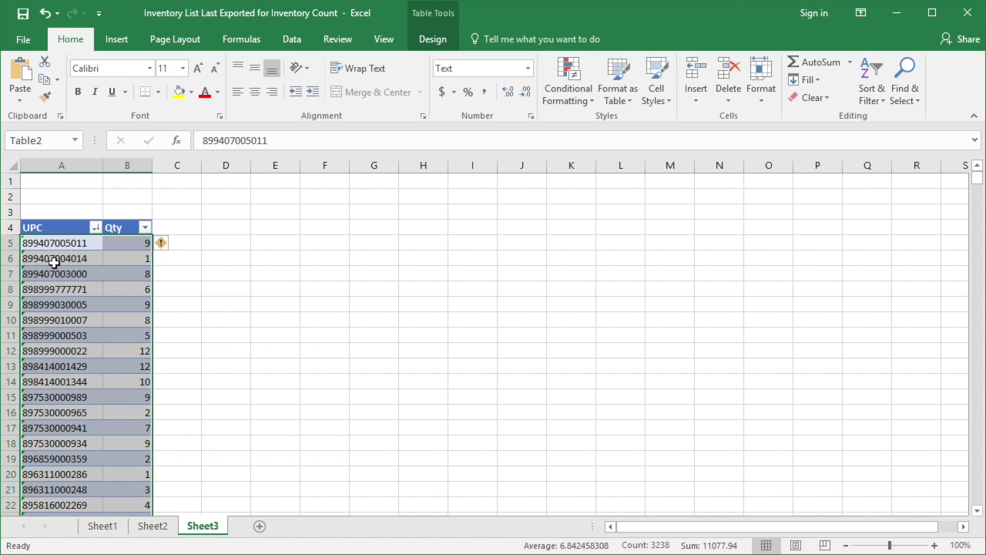
pyautogui.click(228, 323)
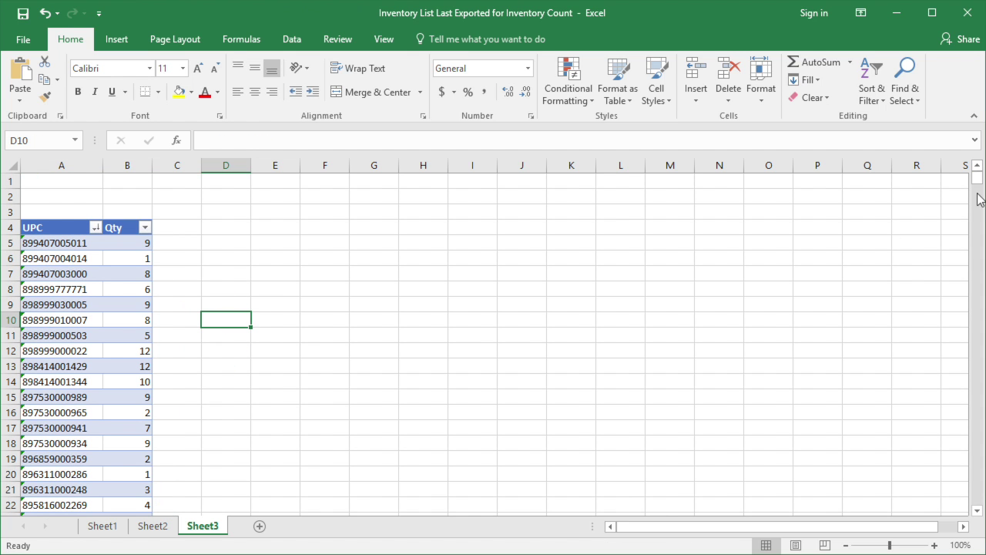
pyautogui.moveTo(977, 181); pyautogui.dragTo(979, 211)
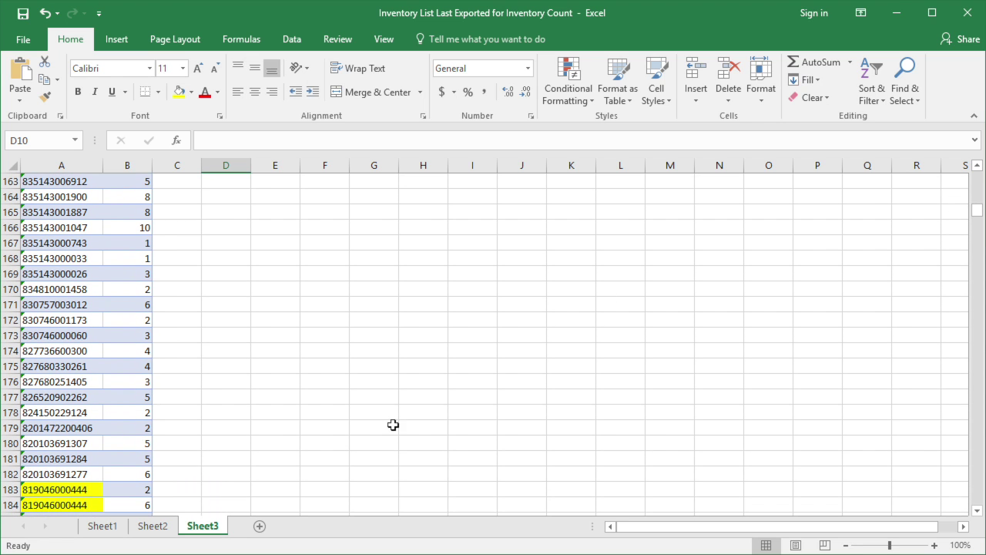
pyautogui.click(132, 489)
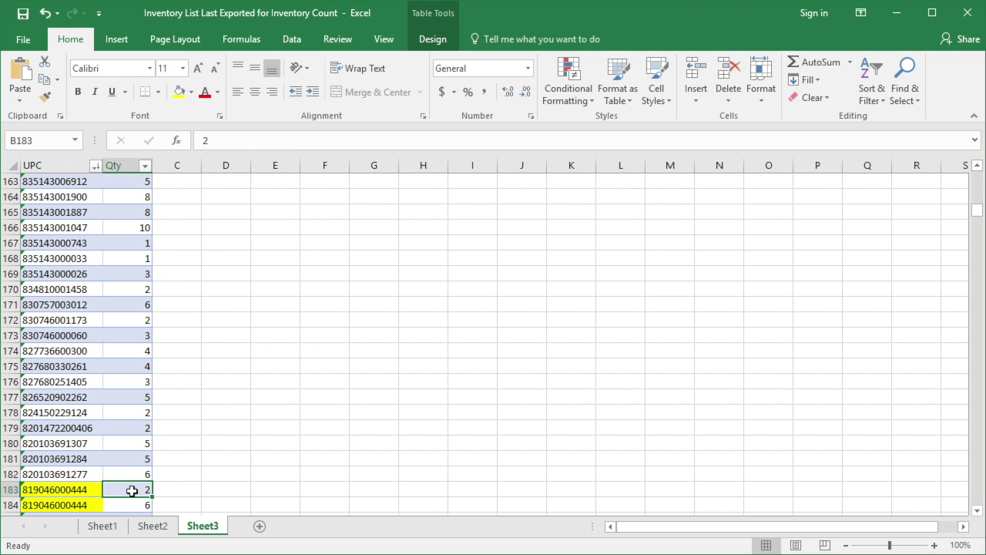
pyautogui.scroll(-2, 978, 510)
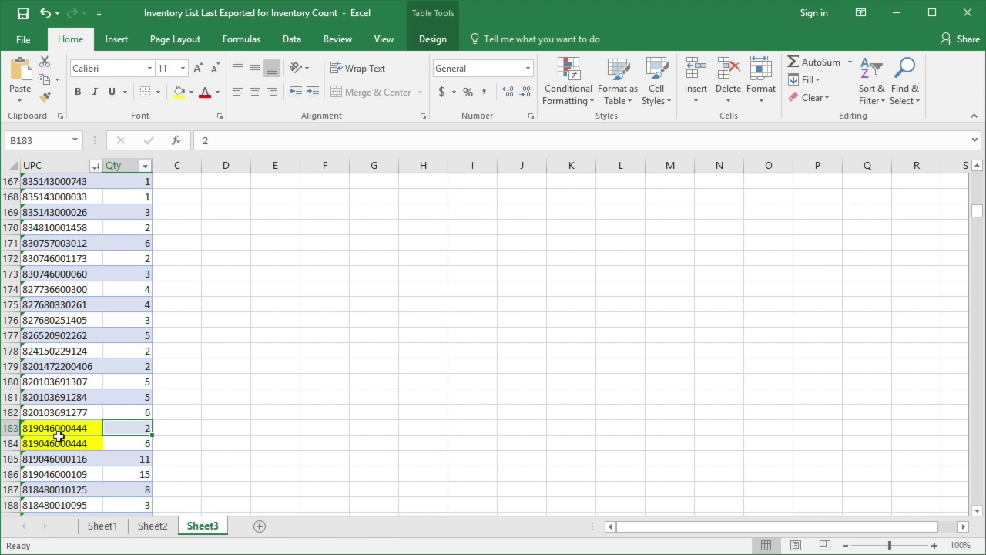
pyautogui.click(226, 428)
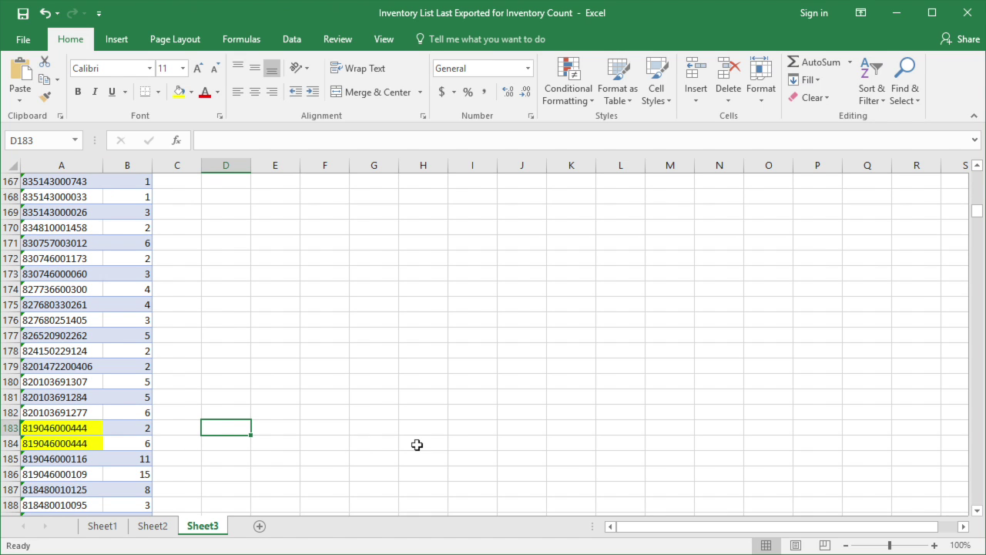
pyautogui.write('8')
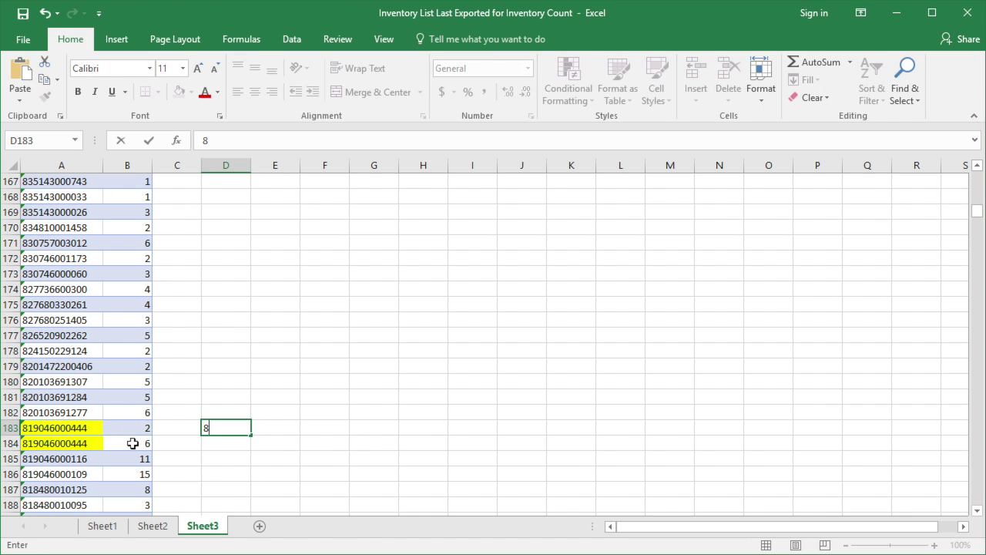
pyautogui.click(353, 440)
pyautogui.click(72, 428)
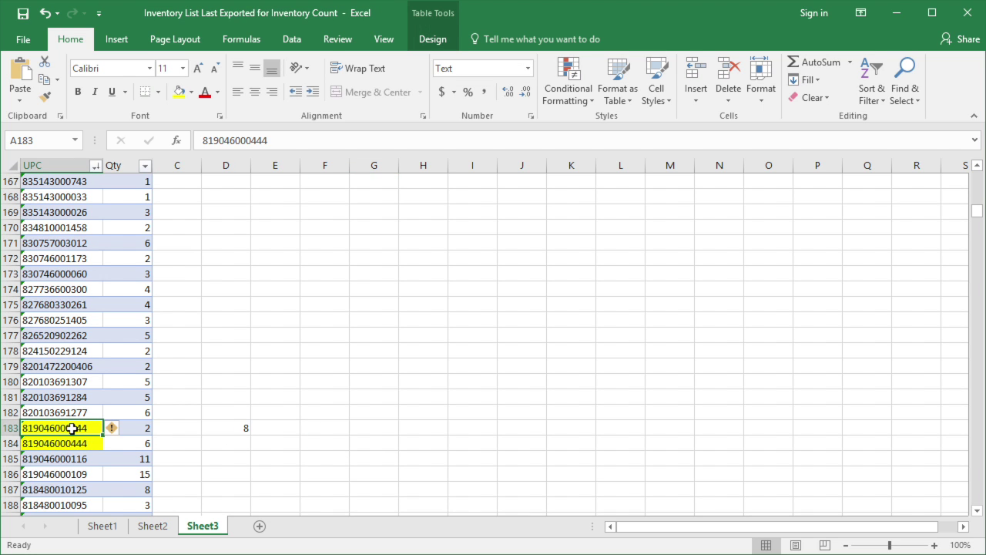
pyautogui.rightClick(72, 428)
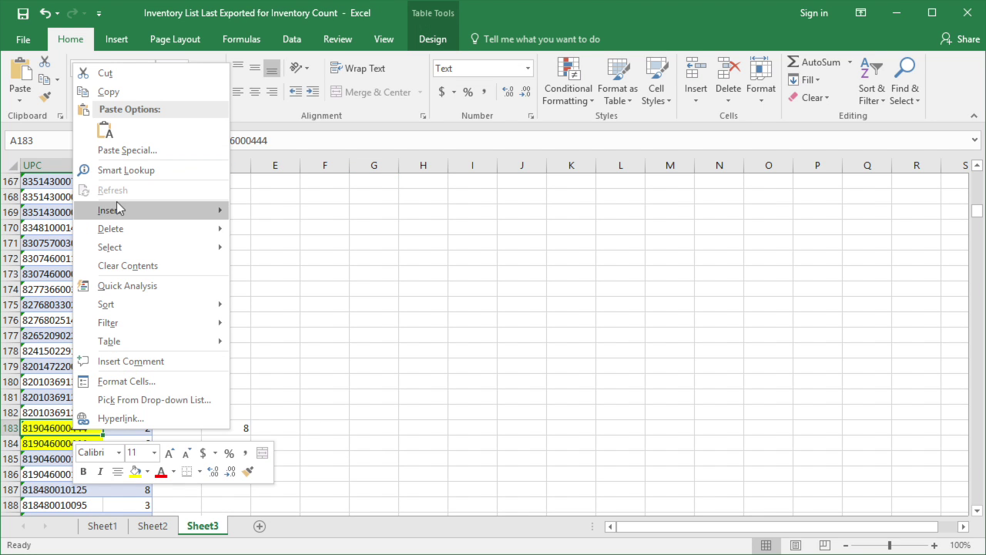
pyautogui.click(121, 91)
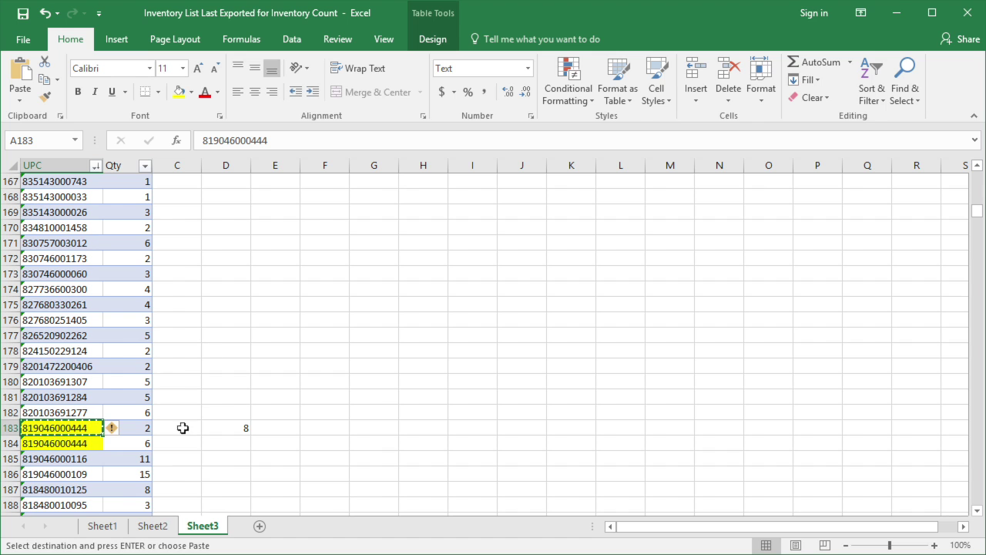
pyautogui.click(151, 527)
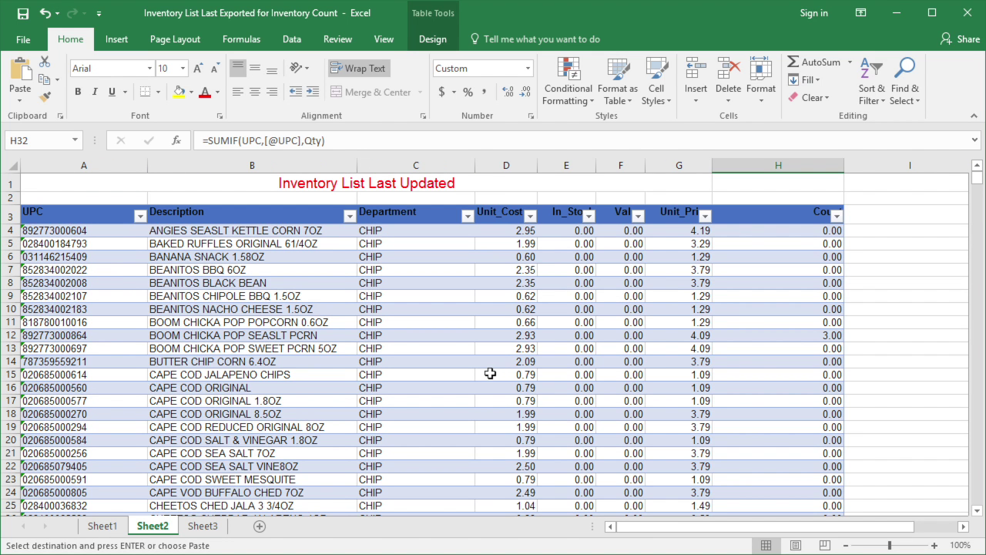
pyautogui.hotkey('ctrl', 'f')
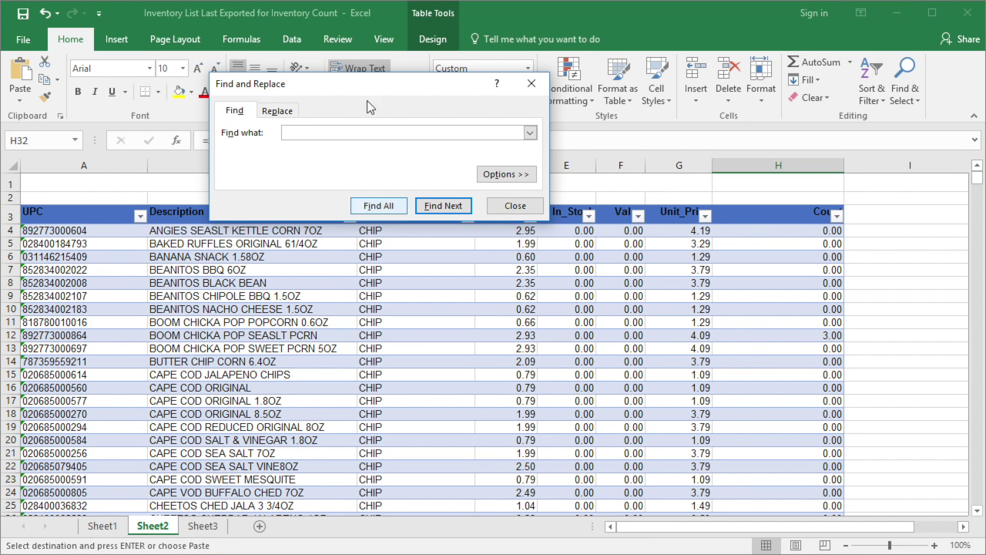
pyautogui.hotkey('ctrl', 'v')
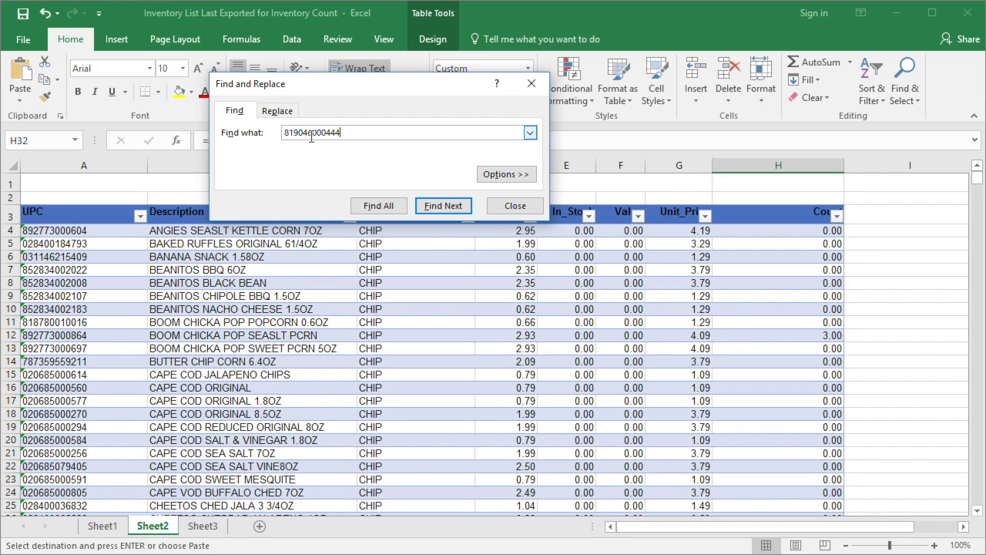
pyautogui.click(443, 206)
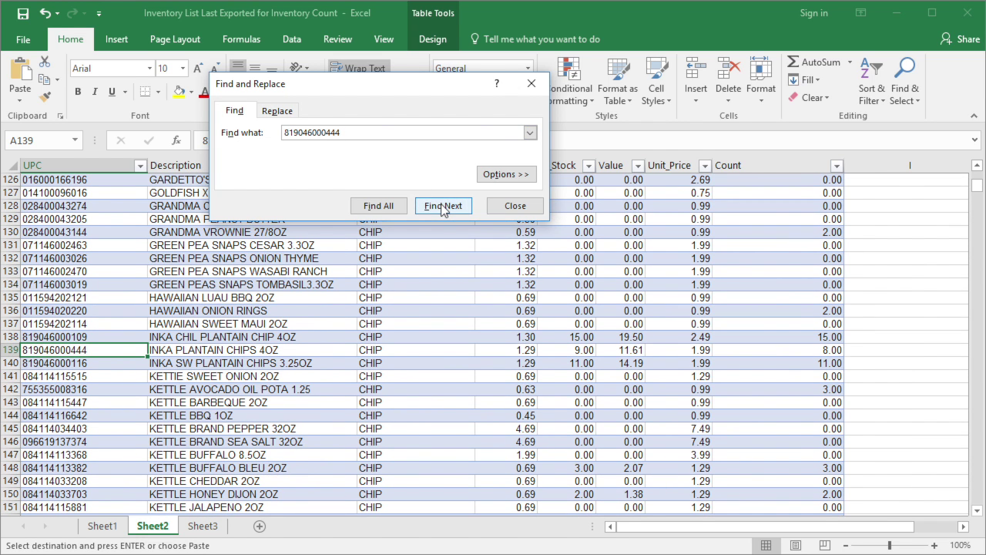
pyautogui.click(802, 352)
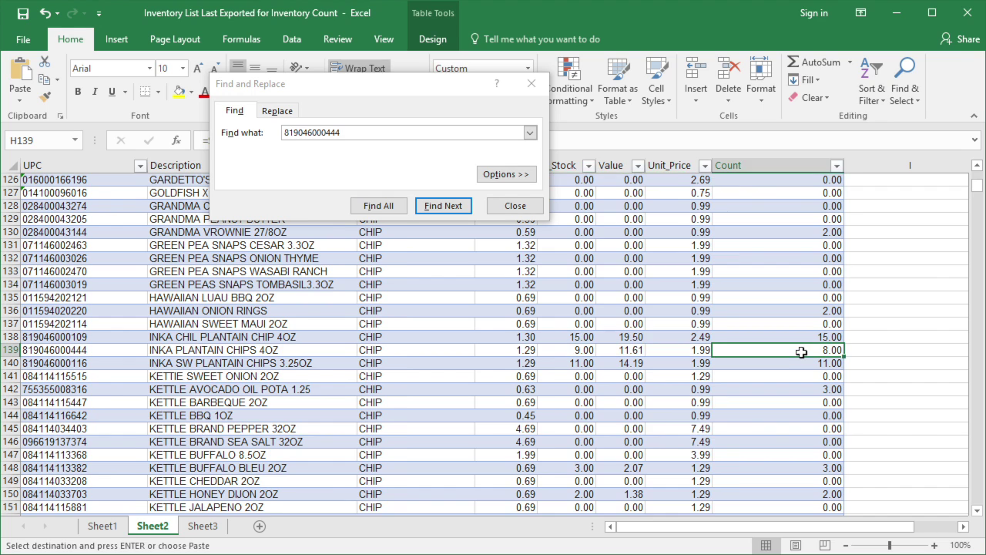
pyautogui.click(203, 525)
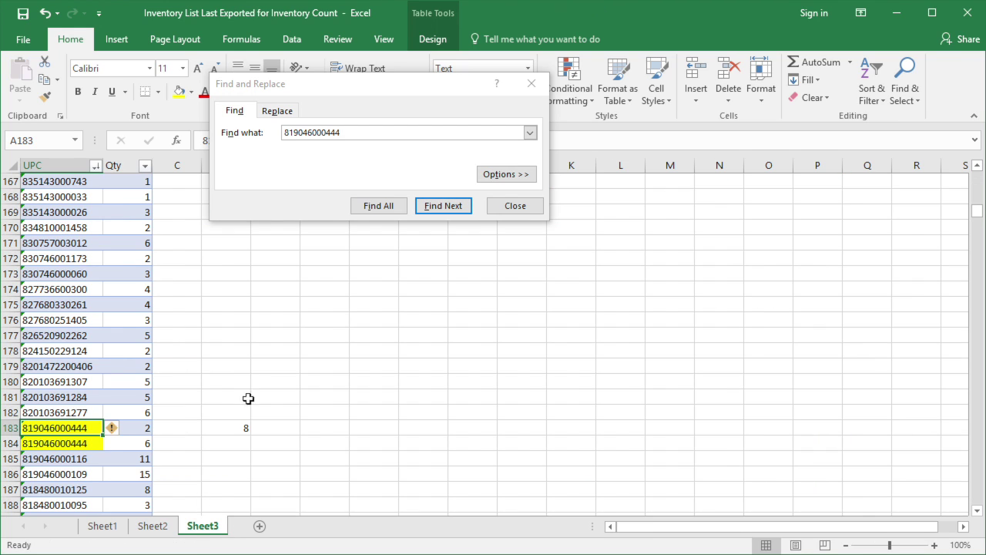
pyautogui.click(512, 217)
pyautogui.moveTo(979, 220); pyautogui.dragTo(978, 253)
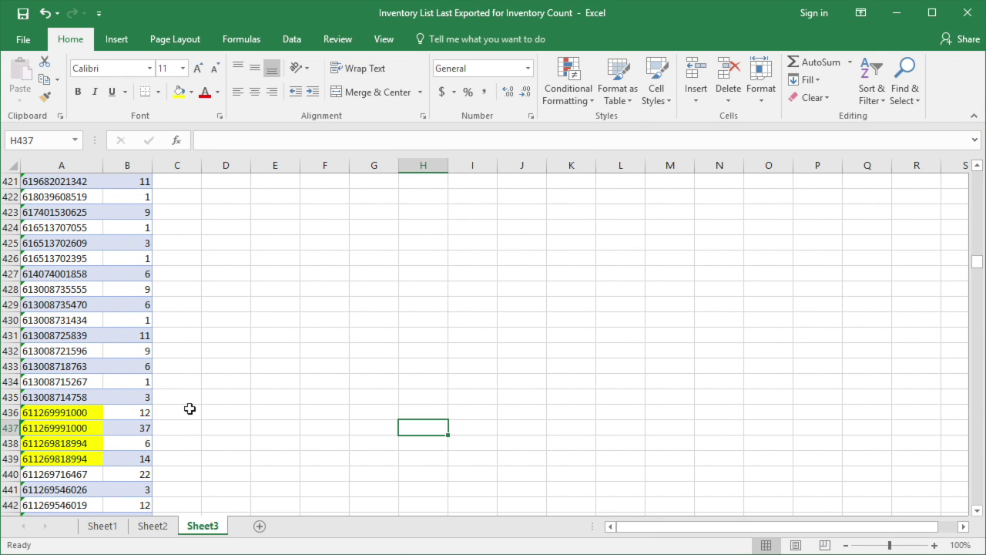
pyautogui.click(230, 412)
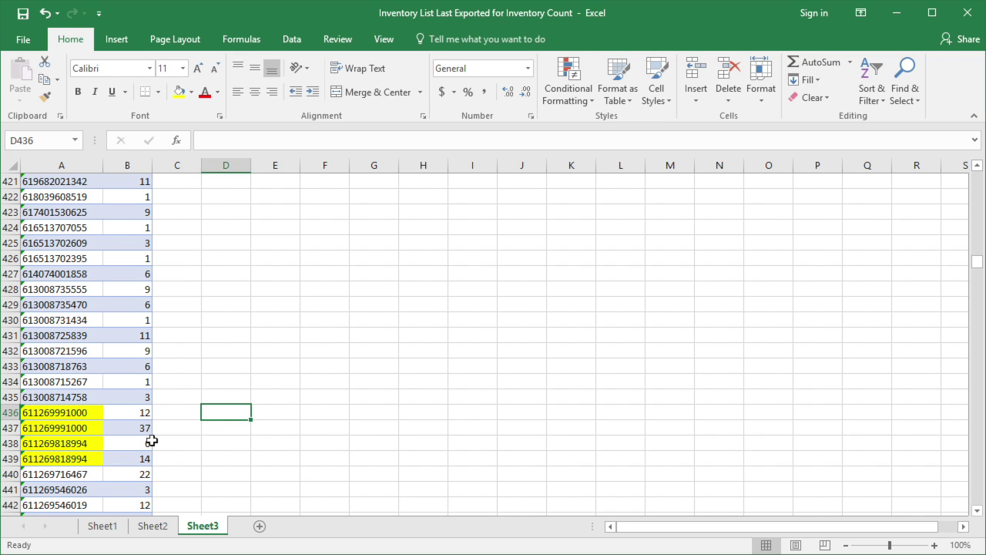
pyautogui.write('49')
pyautogui.click(296, 429)
pyautogui.click(97, 412)
pyautogui.rightClick(94, 415)
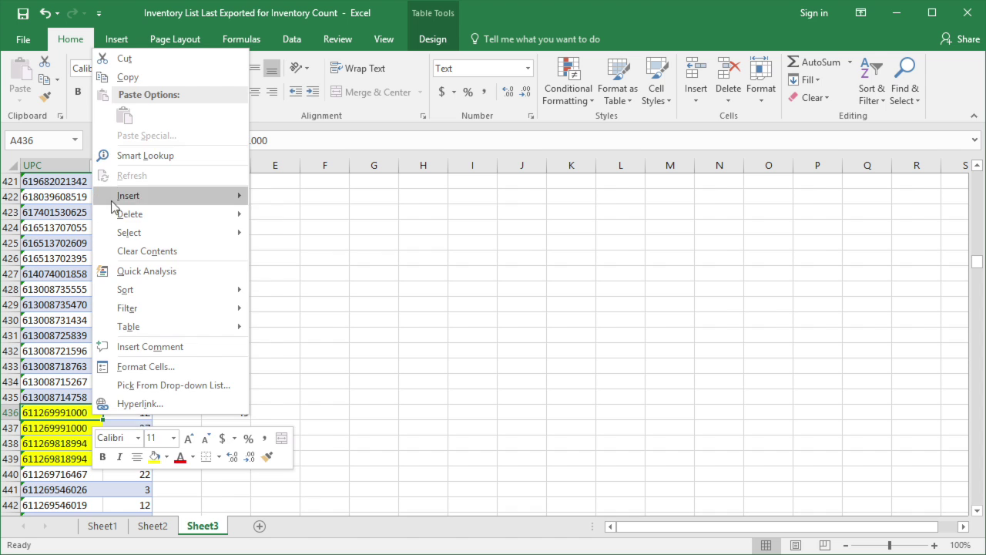
pyautogui.click(127, 77)
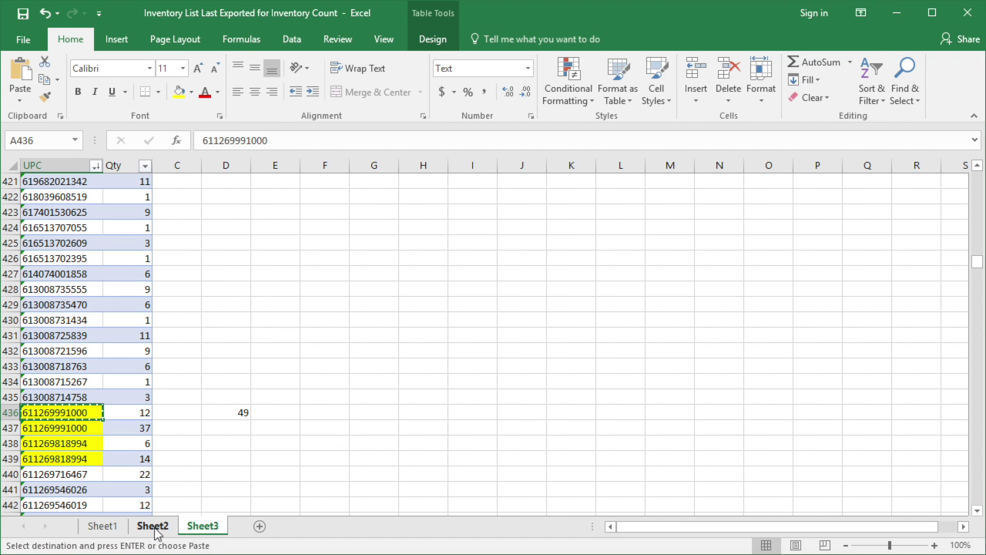
pyautogui.click(152, 526)
pyautogui.click(309, 298)
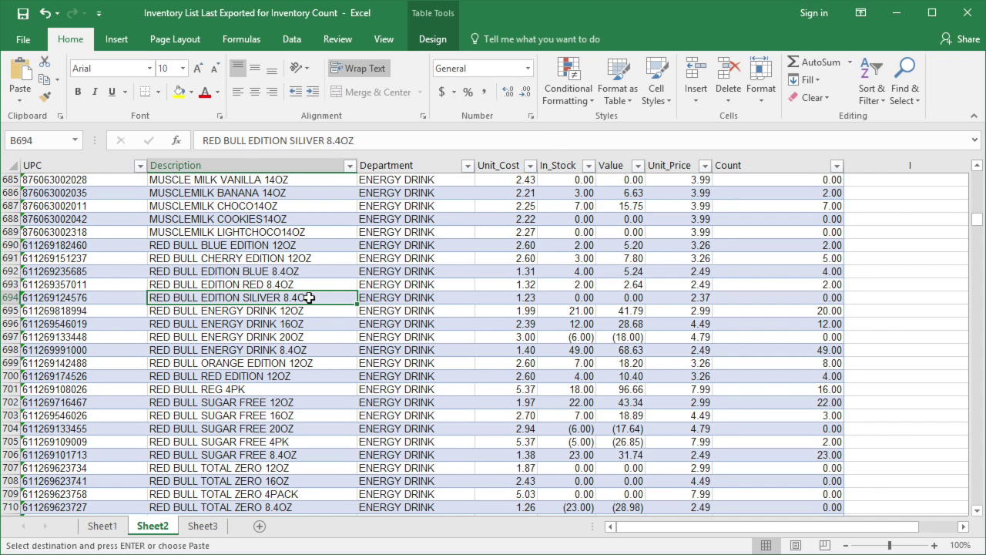
pyautogui.hotkey('ctrl', 'f')
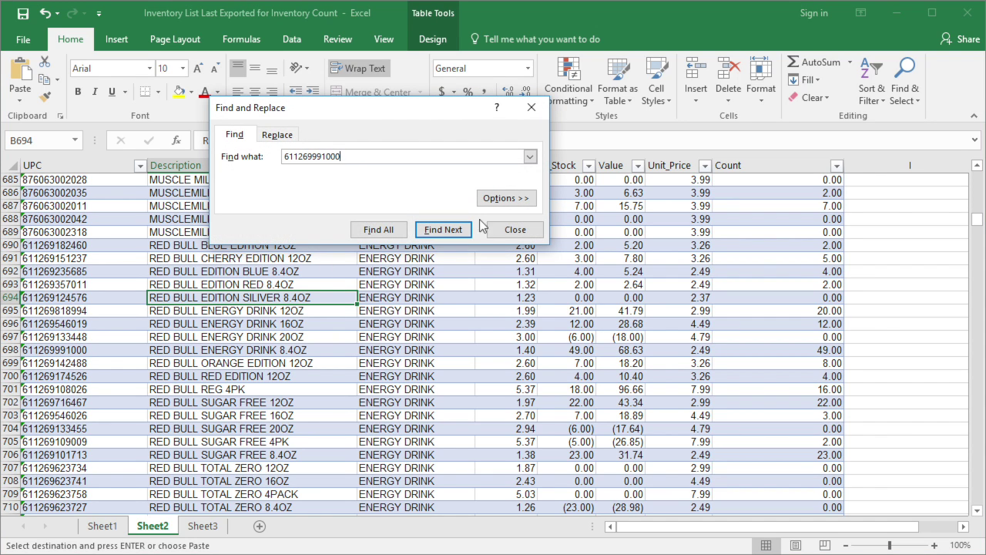
pyautogui.click(444, 229)
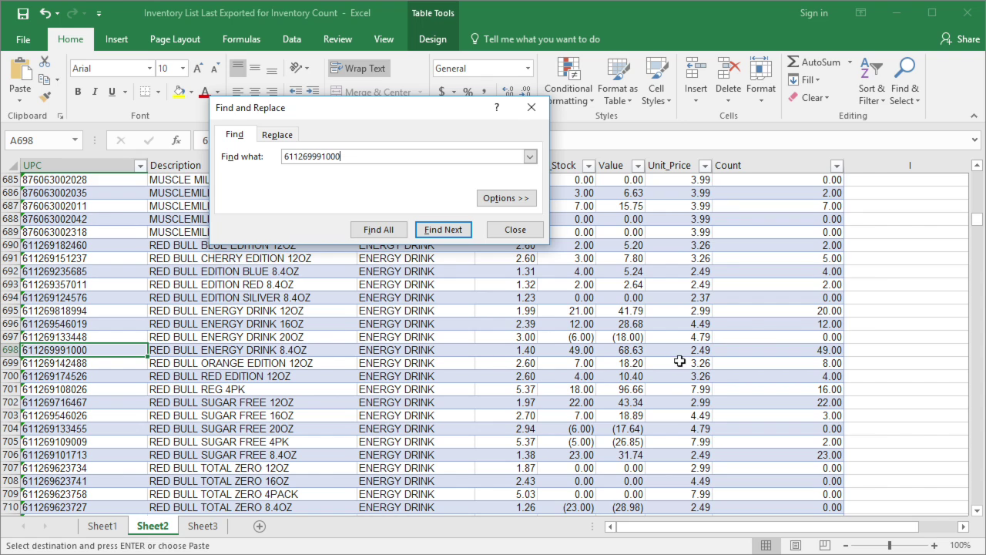
pyautogui.click(797, 351)
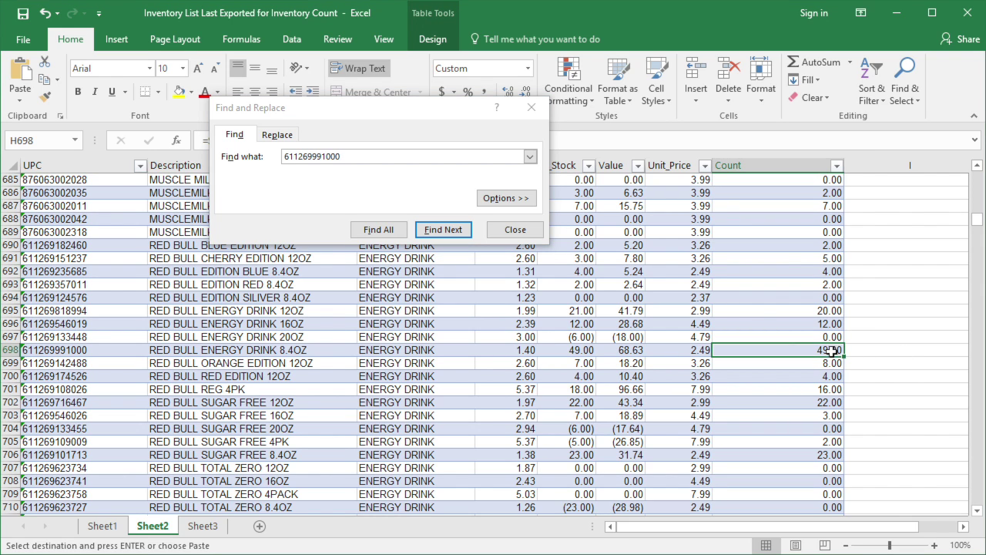
pyautogui.click(516, 229)
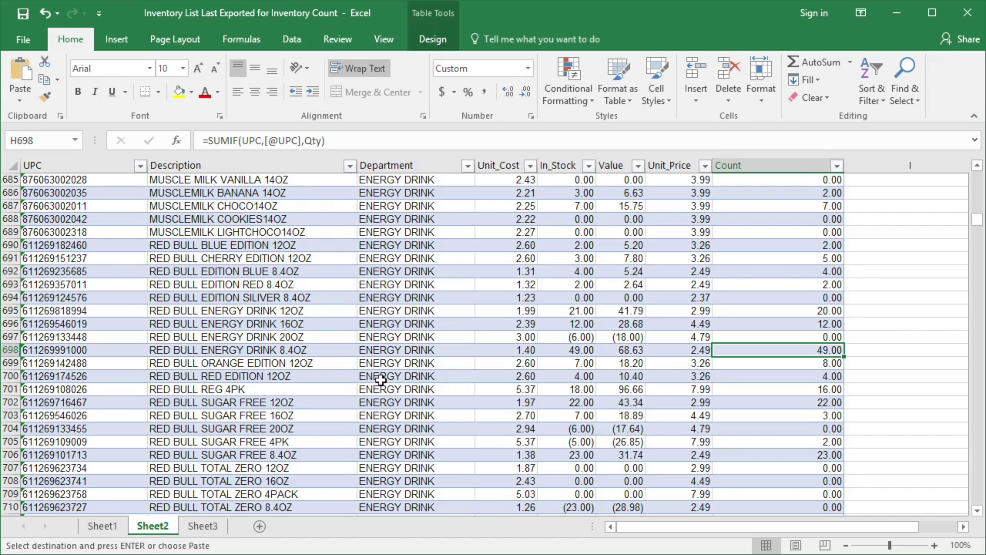
# Copy all the Count results on Sheet2, paste them as values into column I from I4, and compare cells H12 and I12
pyautogui.scroll(17, 380, 380)
pyautogui.moveTo(981, 219); pyautogui.dragTo(976, 143)
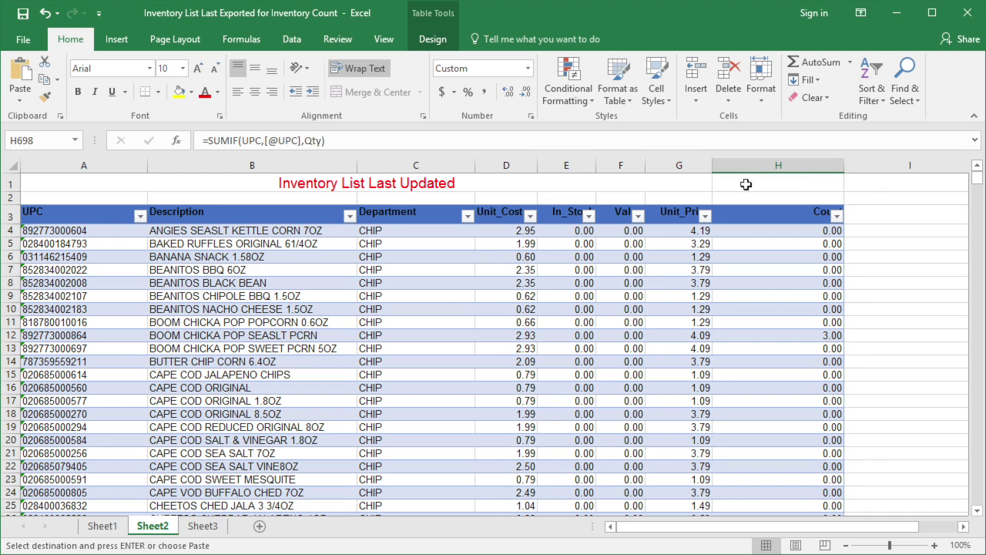
pyautogui.click(749, 206)
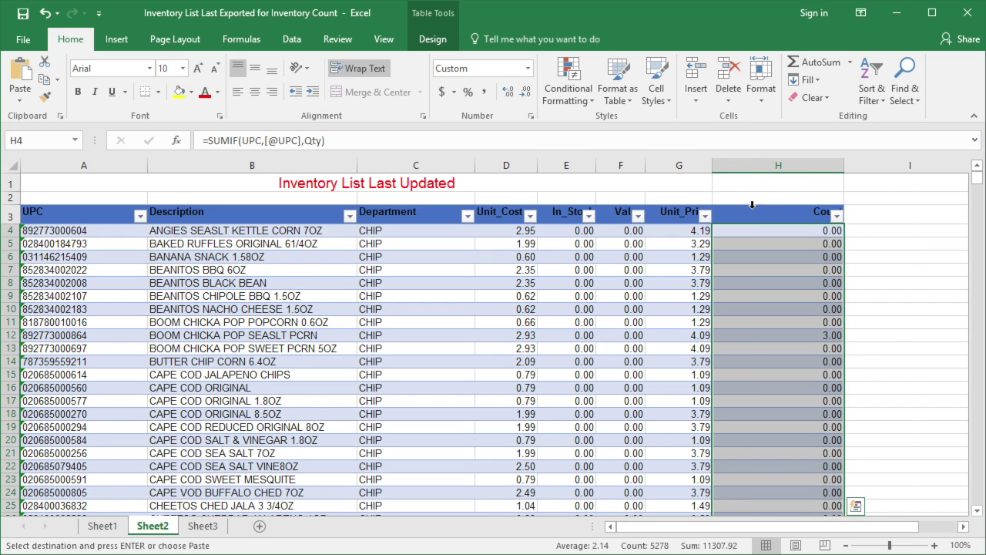
pyautogui.rightClick(751, 208)
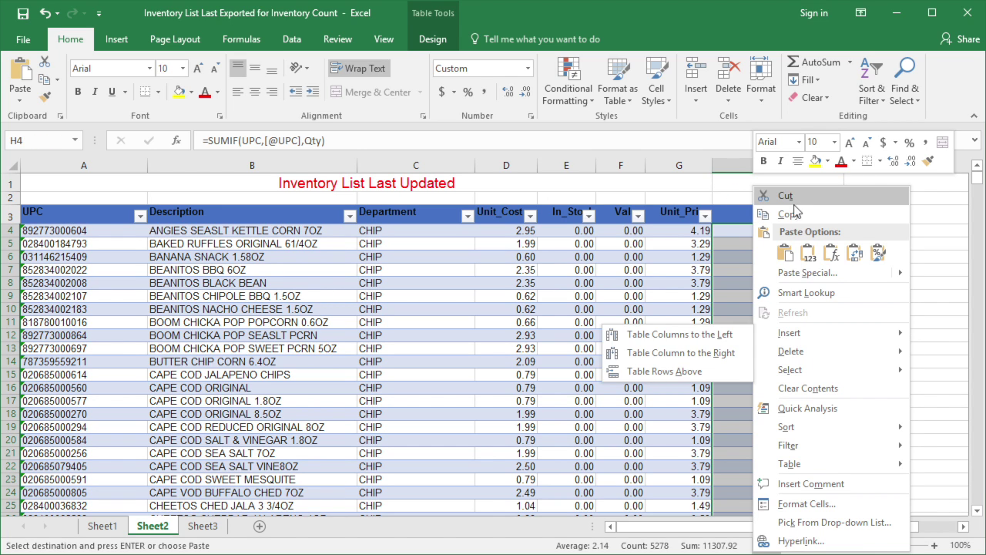
pyautogui.click(787, 215)
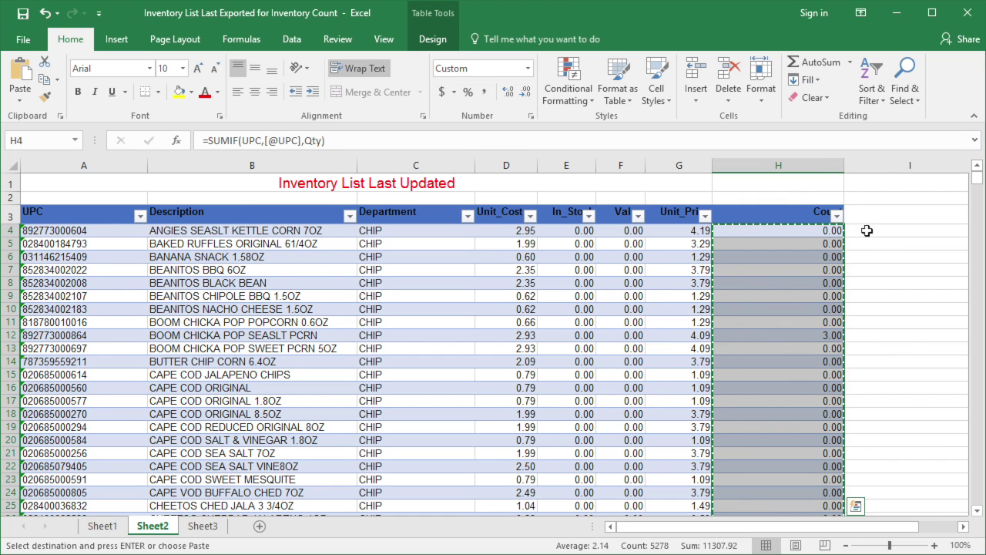
pyautogui.click(867, 231)
pyautogui.rightClick(867, 231)
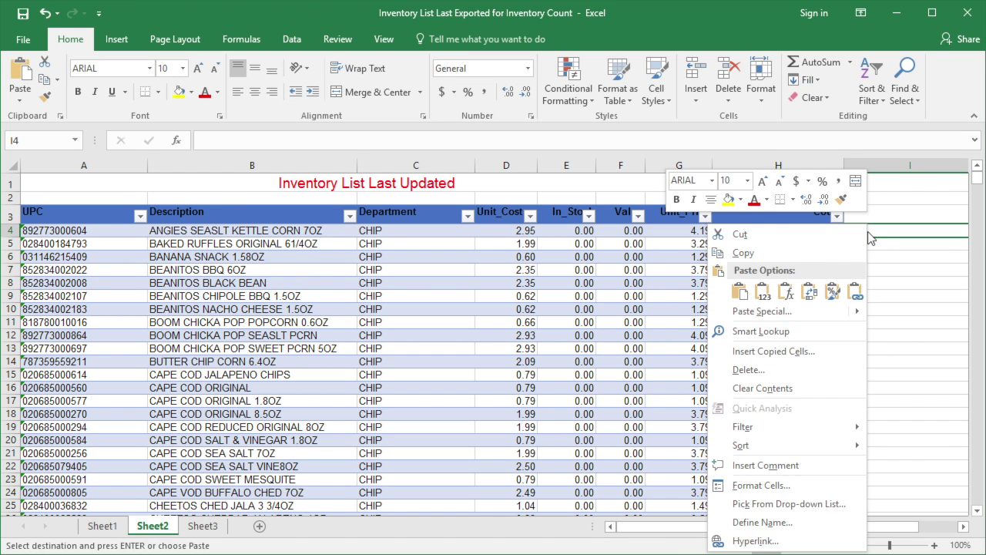
pyautogui.click(783, 316)
pyautogui.click(644, 251)
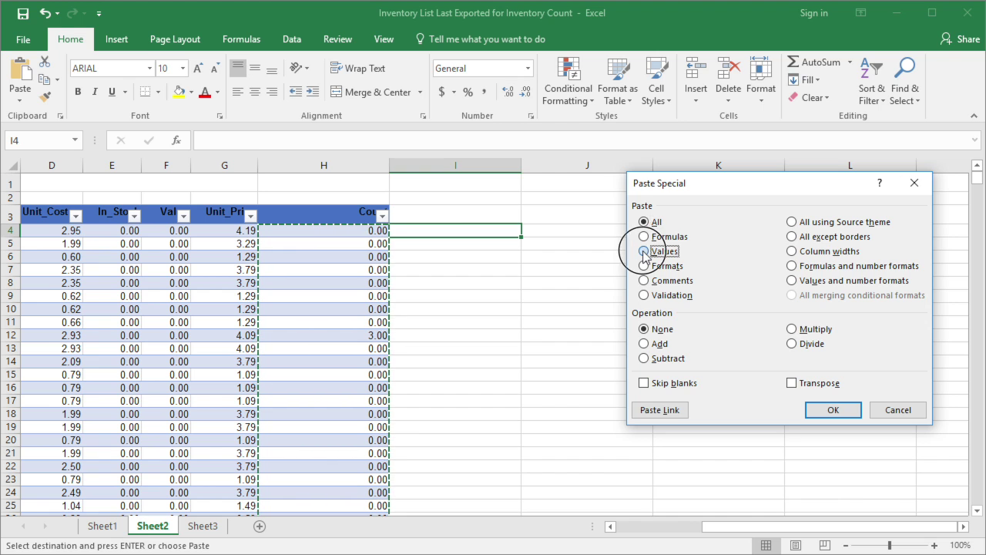
pyautogui.click(833, 410)
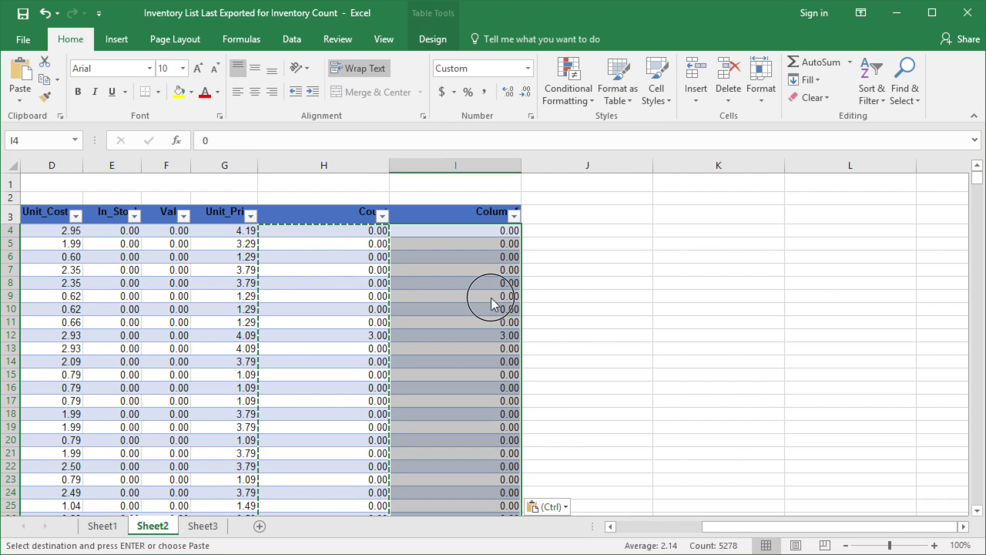
pyautogui.click(489, 296)
pyautogui.press('Escape')
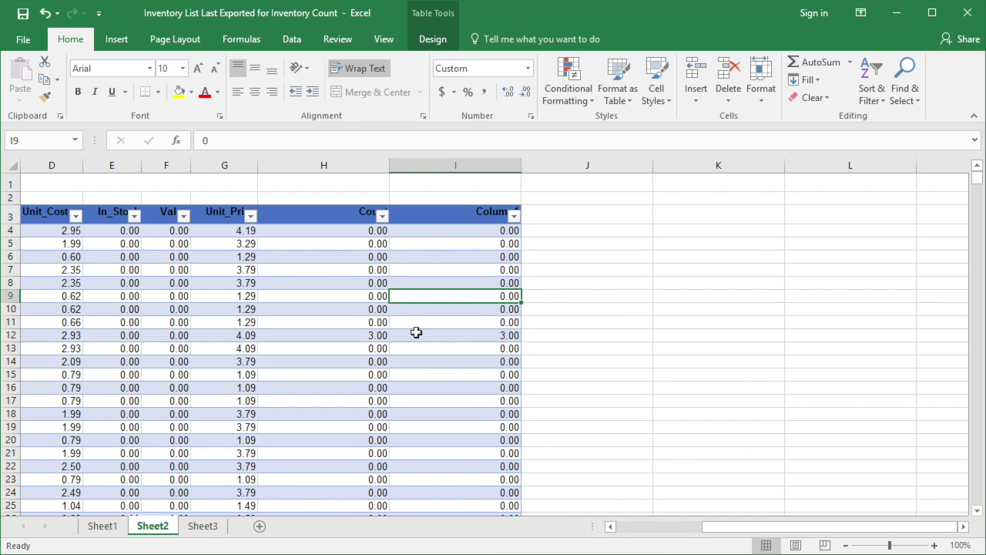
pyautogui.click(364, 339)
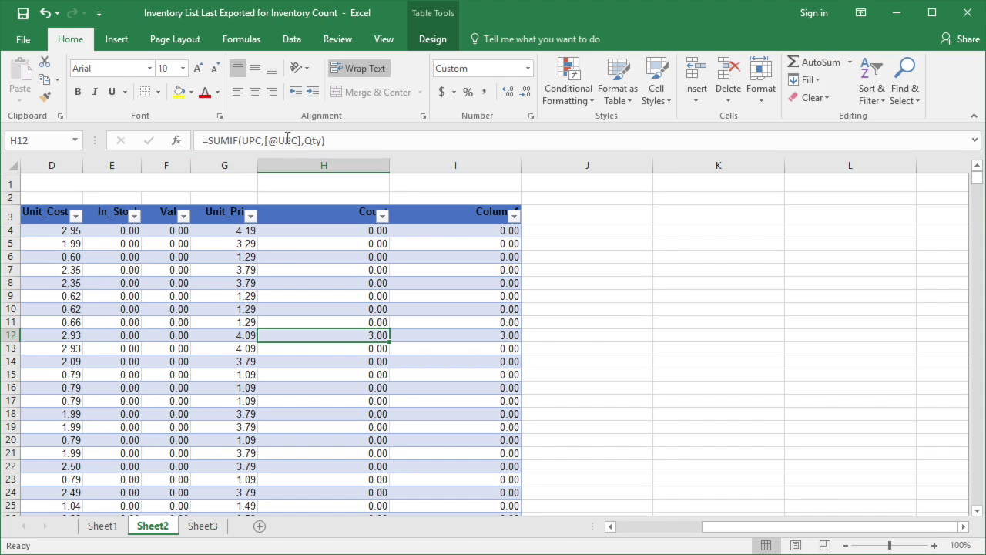
pyautogui.click(483, 336)
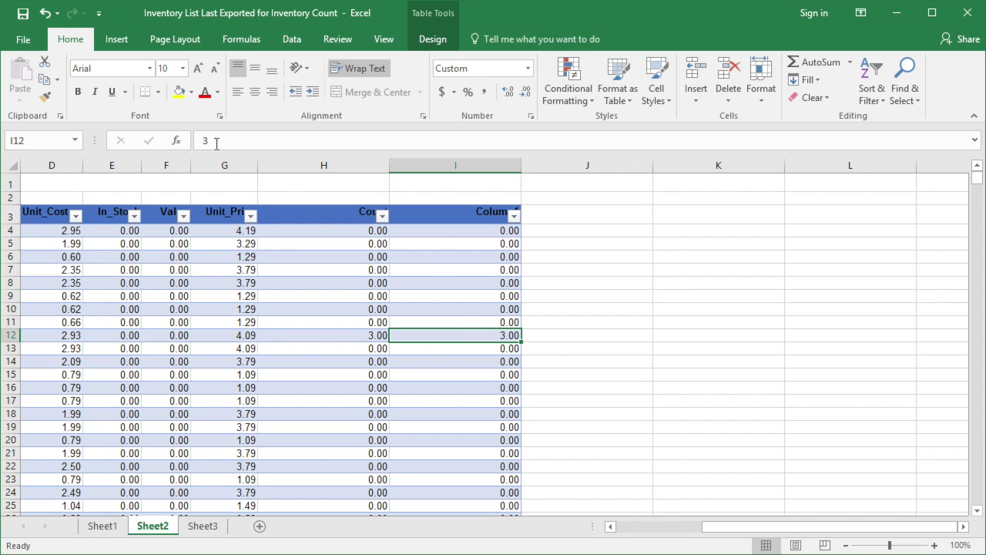
pyautogui.click(630, 336)
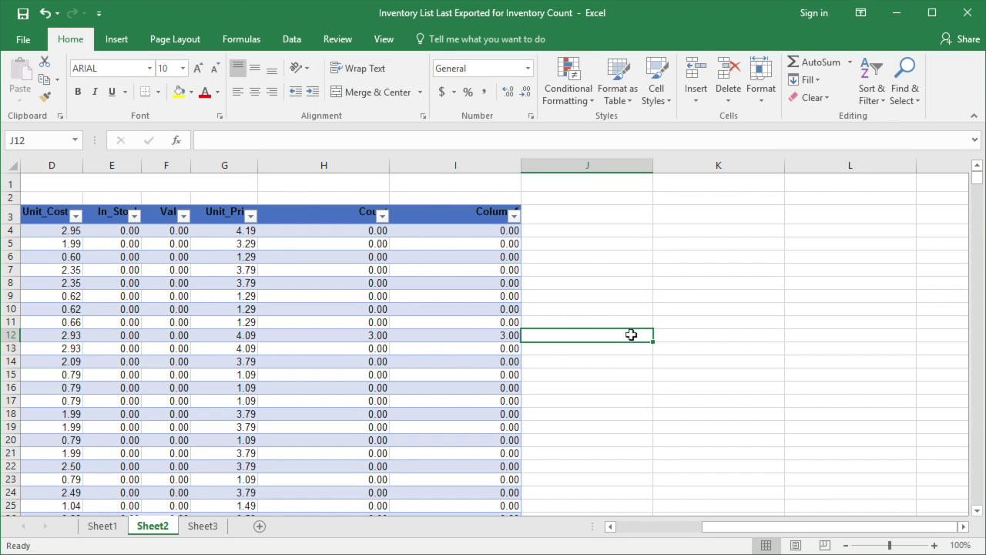
# Delete the formula-based Count column H and rename the header of the pasted values column Count
pyautogui.click(350, 166)
pyautogui.rightClick(351, 170)
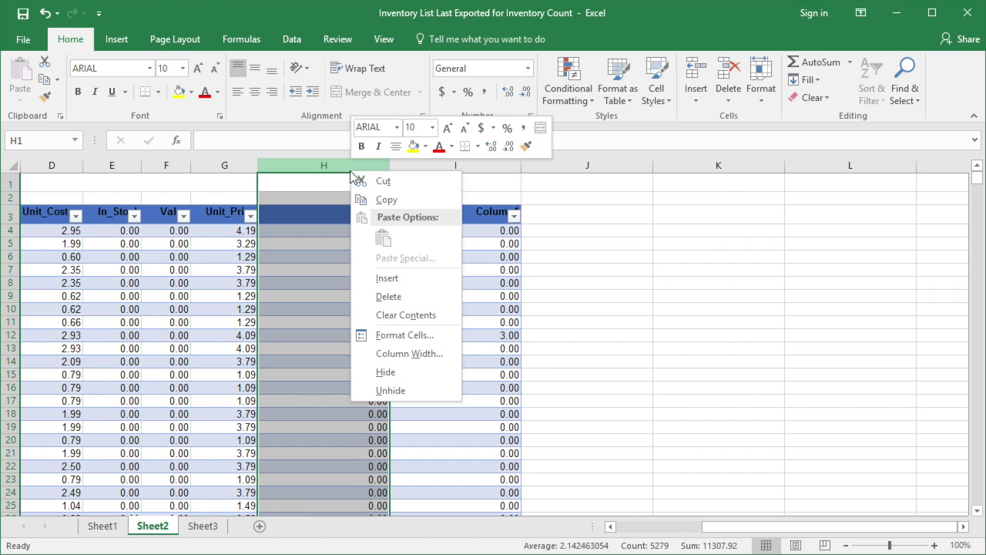
pyautogui.click(414, 298)
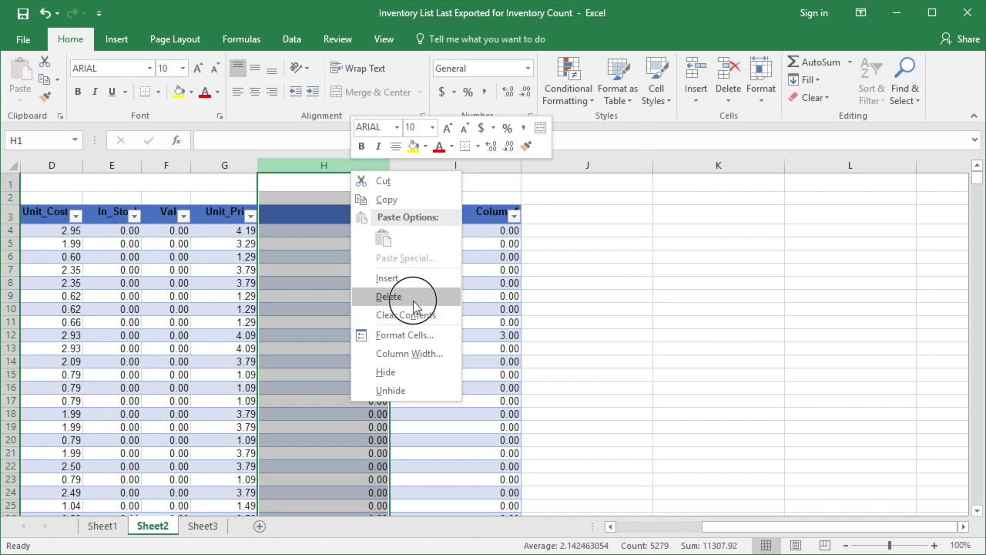
pyautogui.click(350, 216)
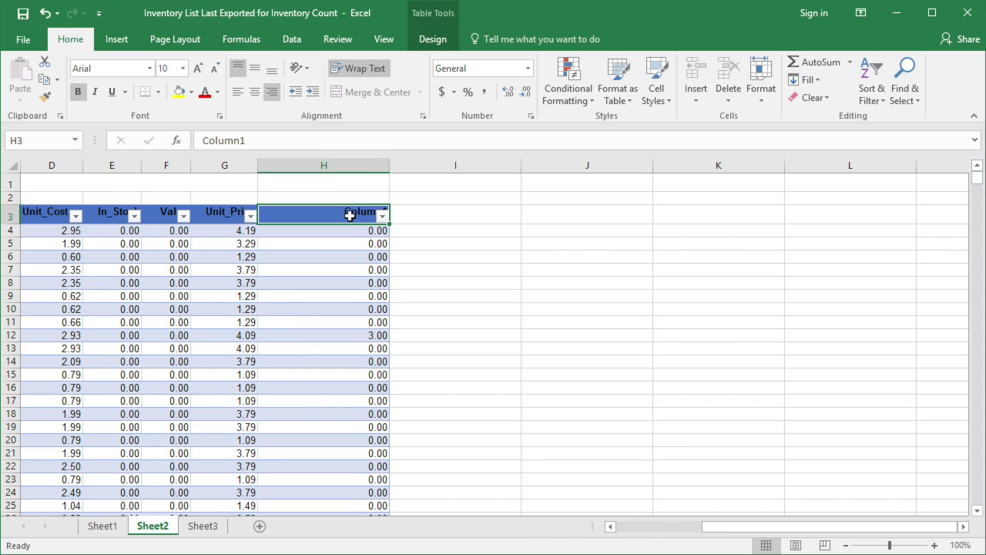
pyautogui.write('Count')
pyautogui.click(462, 281)
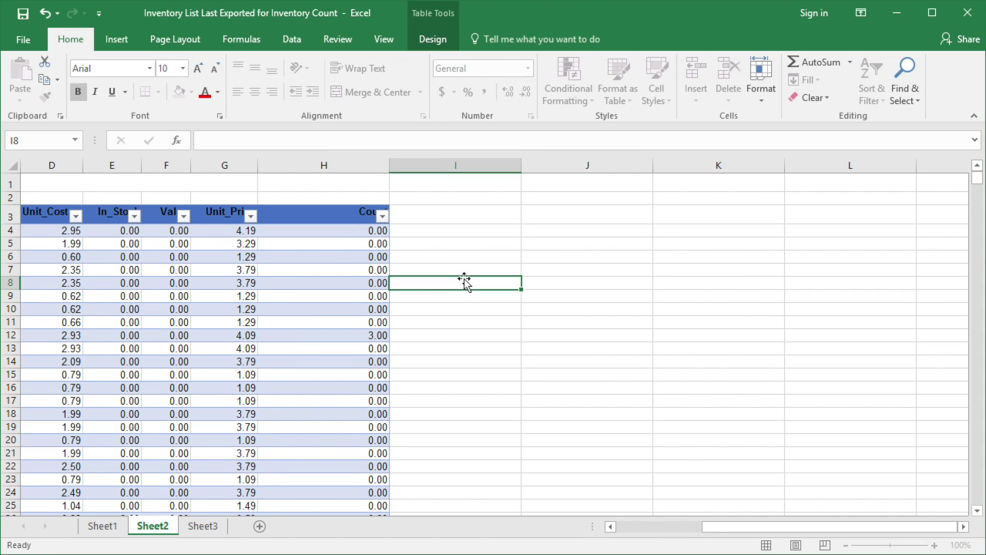
# Add a Lost/Gain column to the inventory table by entering its header in cell I3
pyautogui.hscroll(-2, 778, 227)
pyautogui.click(779, 228)
pyautogui.write('Los')
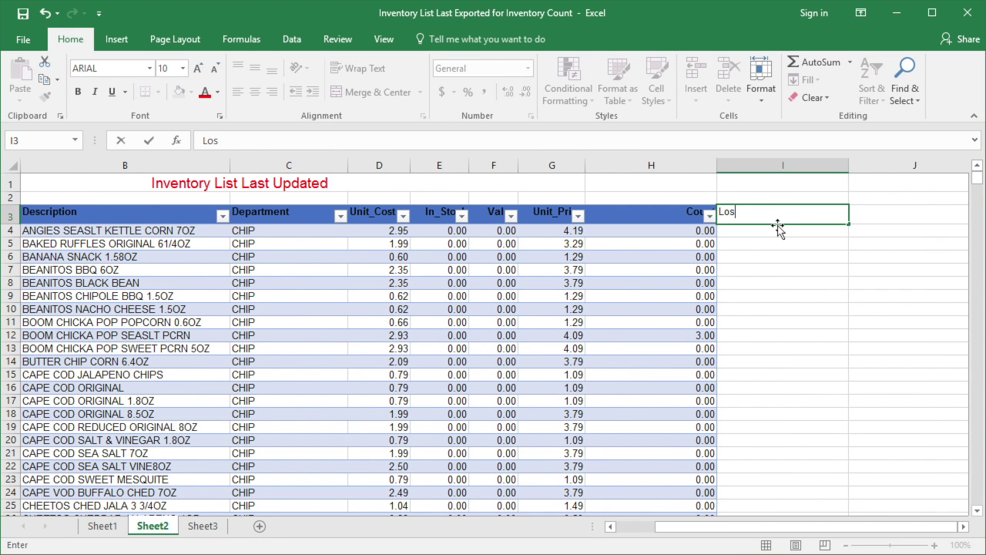
pyautogui.write('t/Gain')
pyautogui.click(771, 248)
pyautogui.click(782, 227)
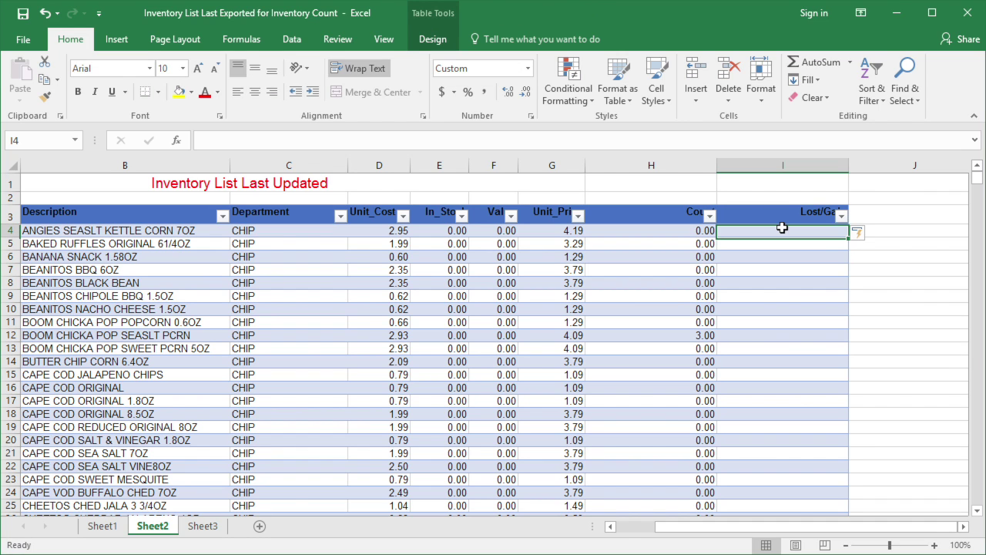
pyautogui.write('=')
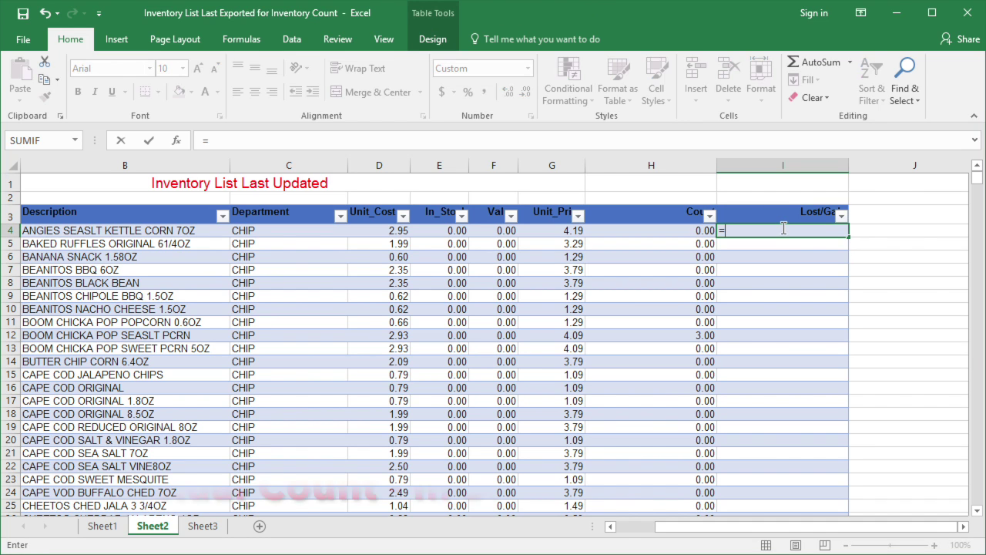
pyautogui.click(674, 233)
pyautogui.write('-')
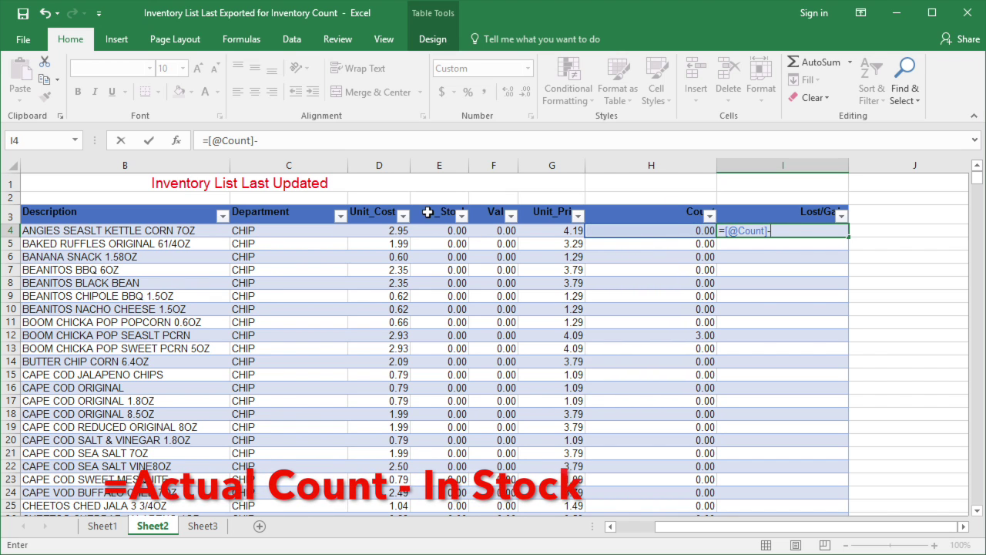
pyautogui.click(438, 234)
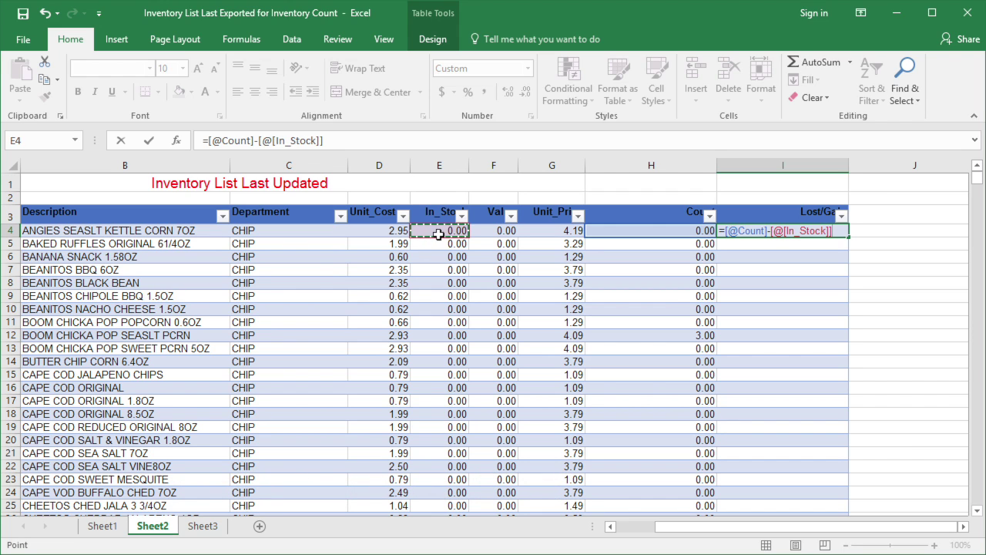
pyautogui.press('Return')
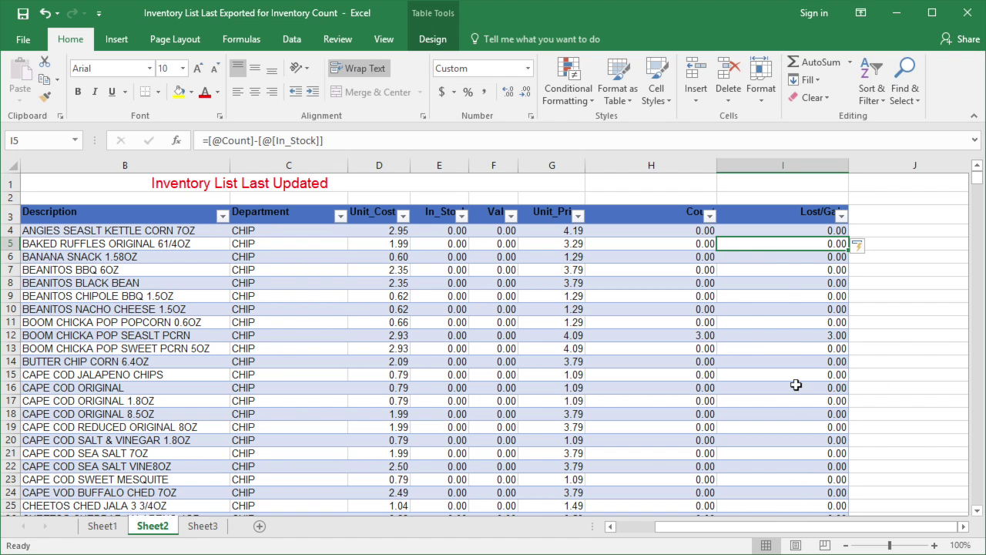
# Check the Lost/Gain results down the list, comparing Count and In_Stock for MUNCHIES CHEESE FIX in row 208
pyautogui.click(802, 337)
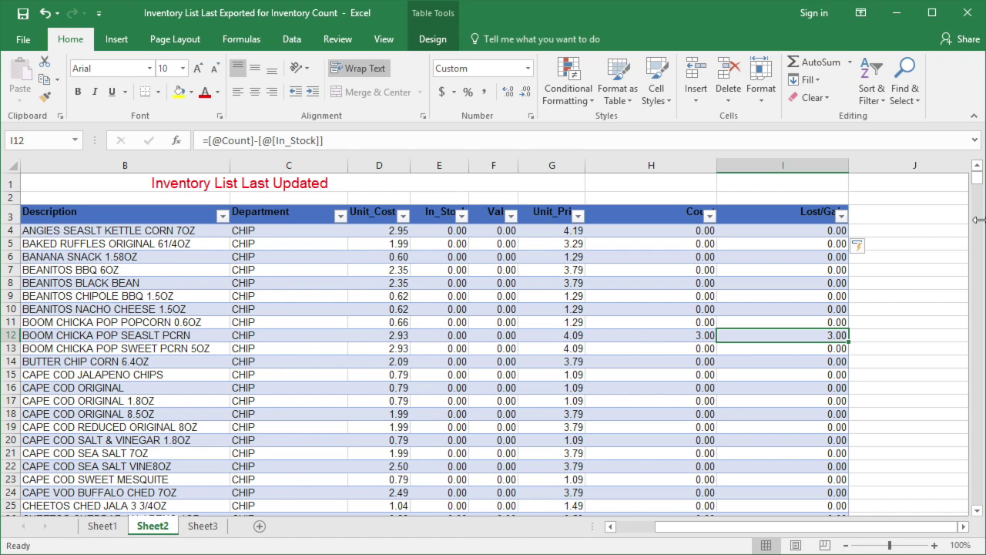
pyautogui.click(842, 216)
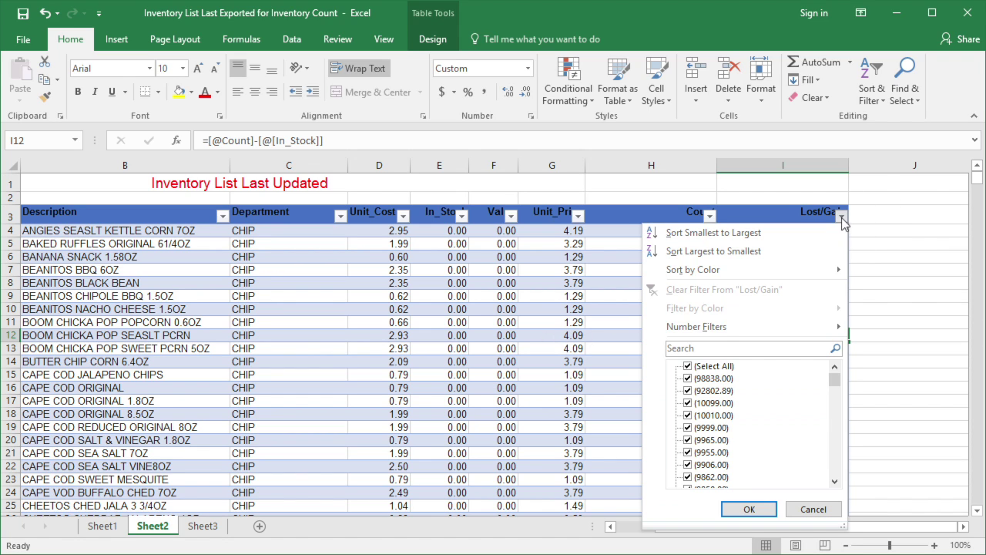
pyautogui.click(902, 273)
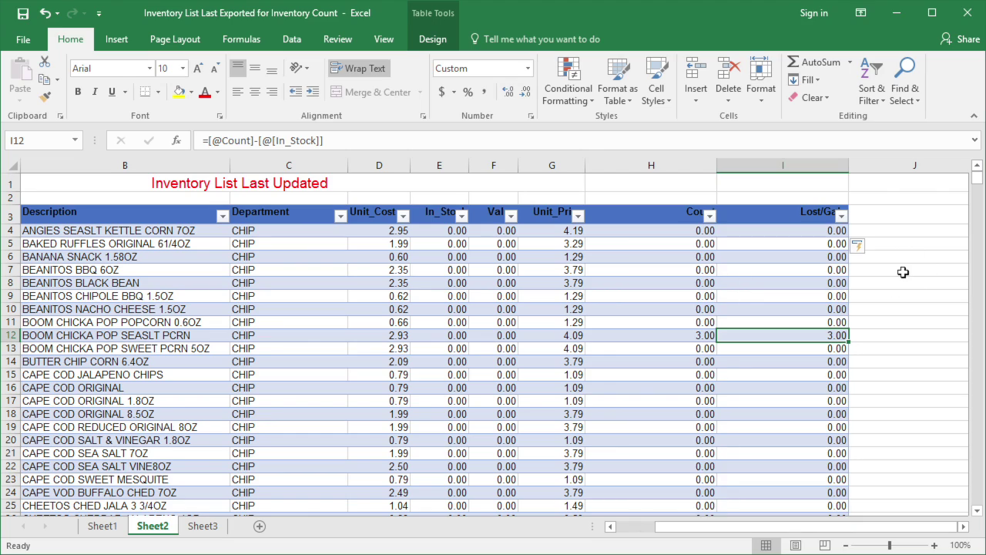
pyautogui.moveTo(979, 179); pyautogui.dragTo(979, 194)
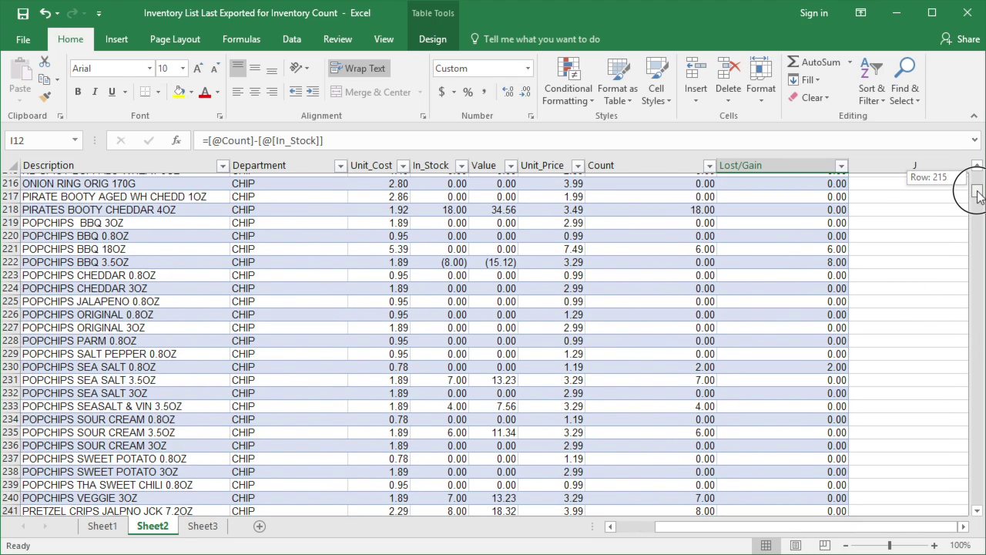
pyautogui.moveTo(976, 193); pyautogui.dragTo(976, 190)
pyautogui.click(805, 416)
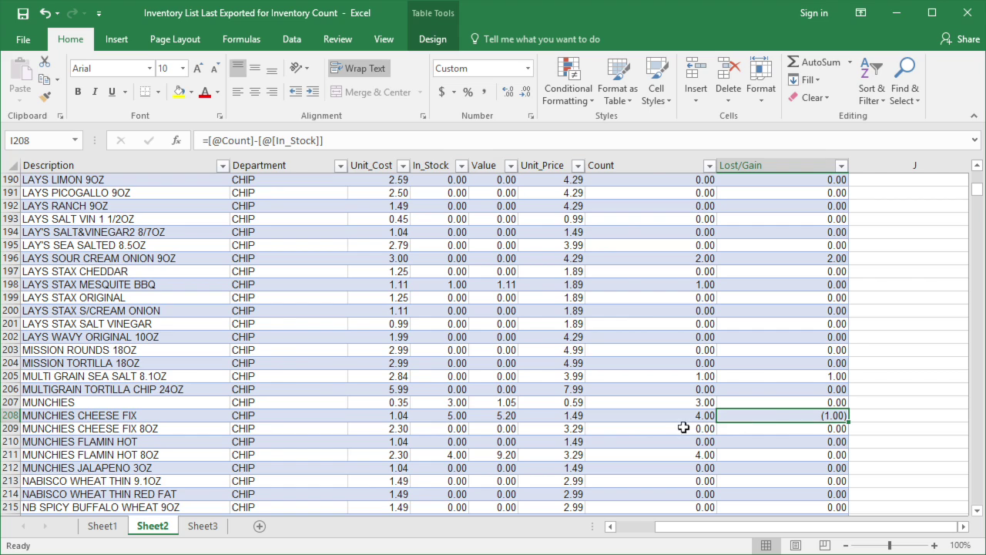
pyautogui.click(645, 419)
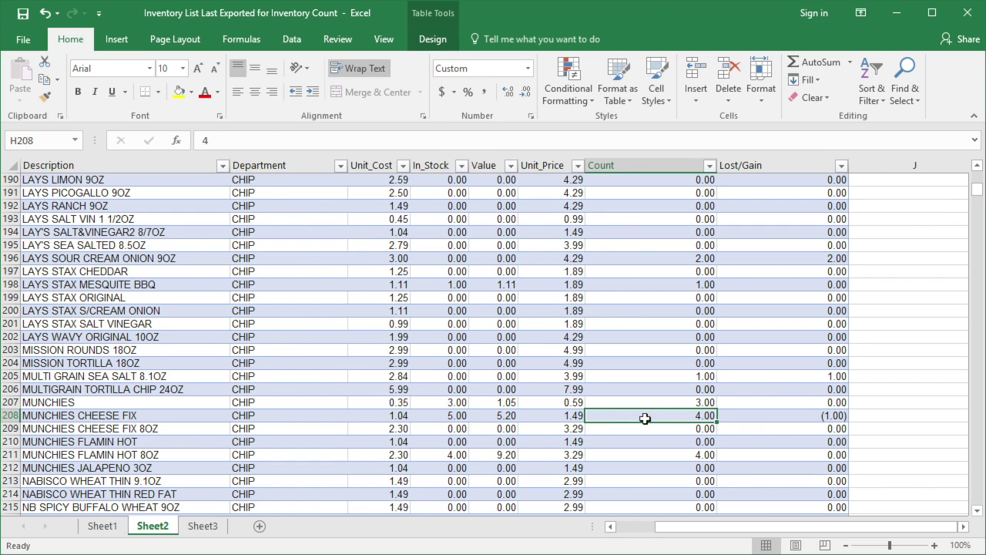
pyautogui.click(456, 416)
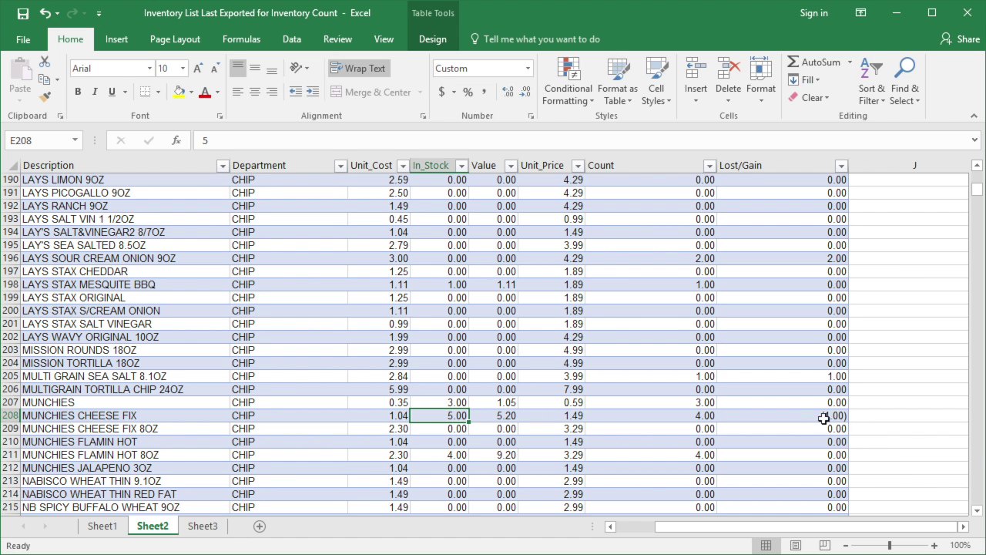
pyautogui.click(976, 510)
pyautogui.click(976, 510)
pyautogui.click(976, 510)
pyautogui.click(977, 510)
pyautogui.click(977, 512)
pyautogui.scroll(5, 625, 359)
pyautogui.hscroll(-1, 624, 359)
pyautogui.scroll(20, 624, 360)
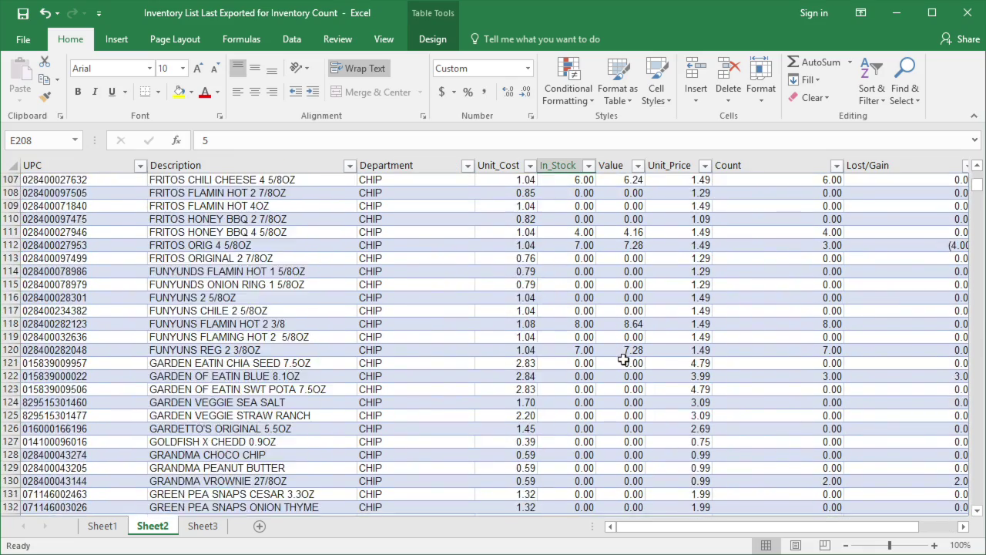
pyautogui.scroll(17, 417, 319)
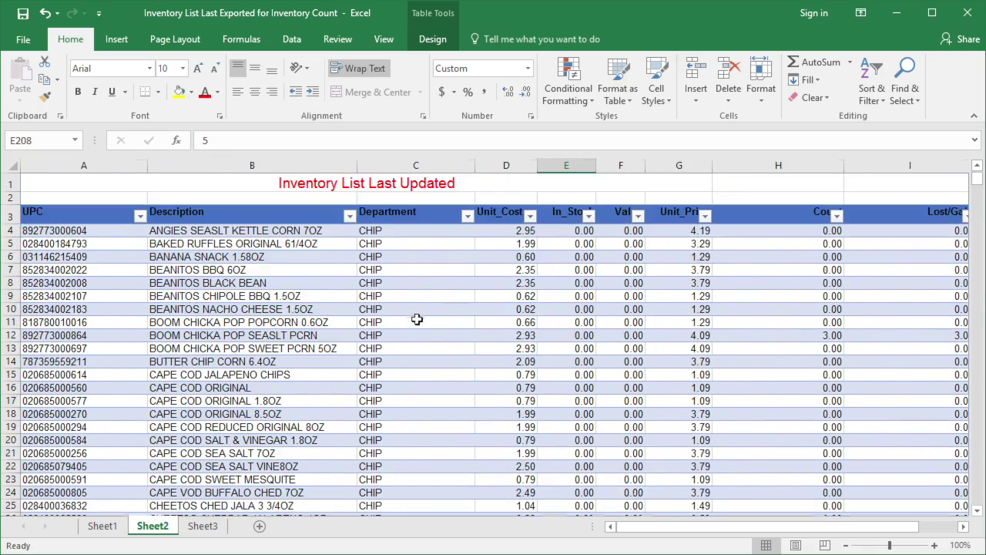
# AutoFit the width of all columns on Sheet2 to their contents
pyautogui.moveTo(977, 177)
pyautogui.mouseDown()
pyautogui.moveTo(975, 246)
pyautogui.moveTo(977, 158)
pyautogui.mouseUp()
pyautogui.moveTo(857, 527); pyautogui.dragTo(894, 532)
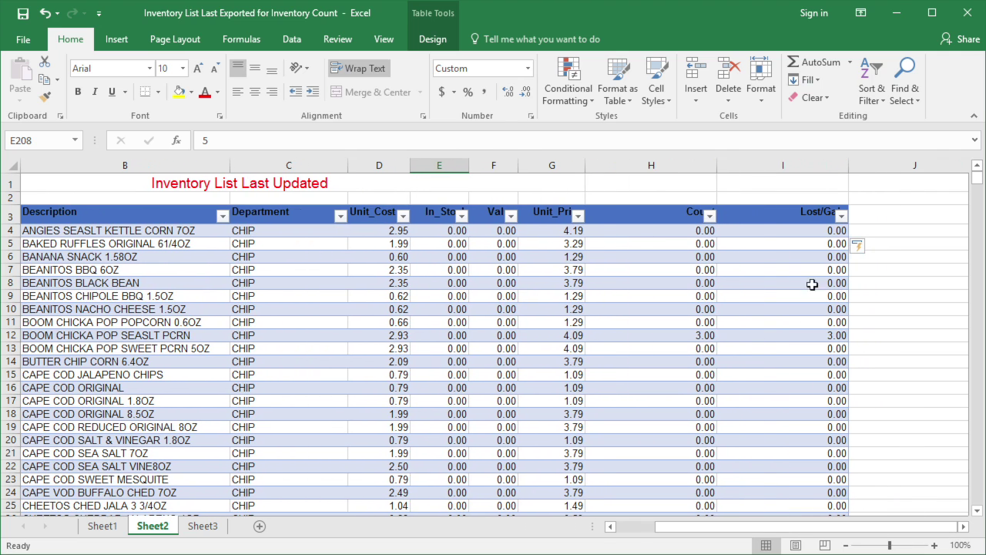
pyautogui.click(13, 165)
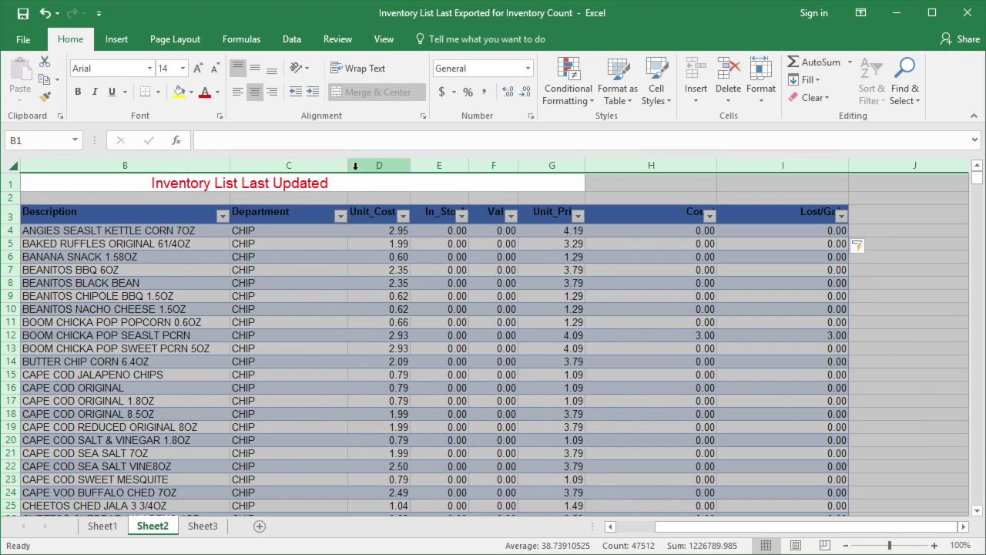
pyautogui.doubleClick(348, 165)
pyautogui.click(691, 244)
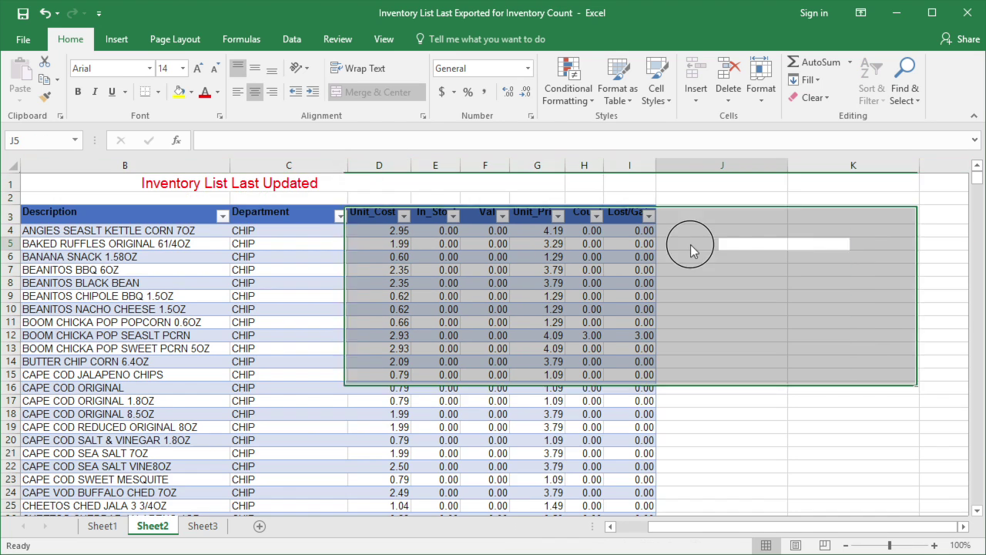
# Add a Barcode column to the inventory table by entering its header in cell J3
pyautogui.hscroll(-2, 963, 314)
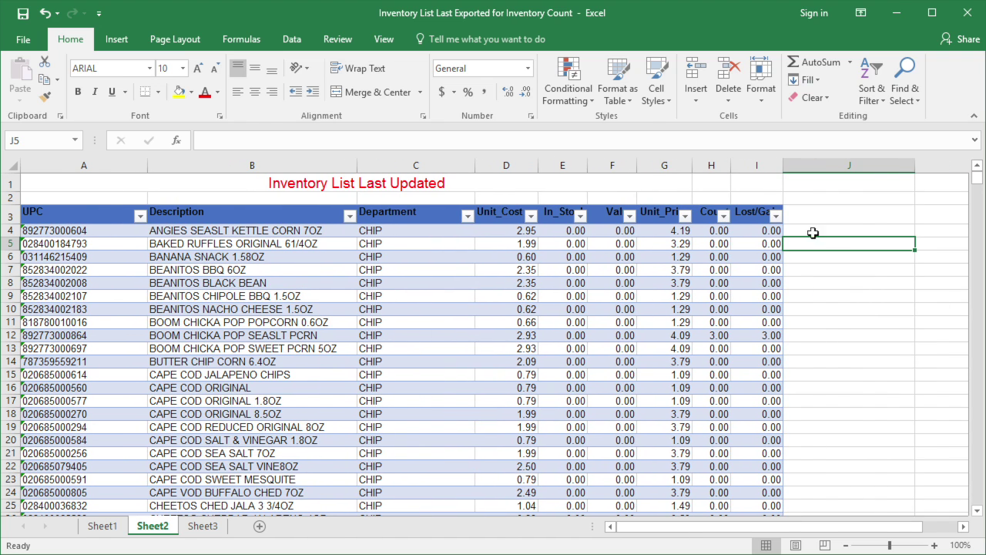
pyautogui.click(848, 215)
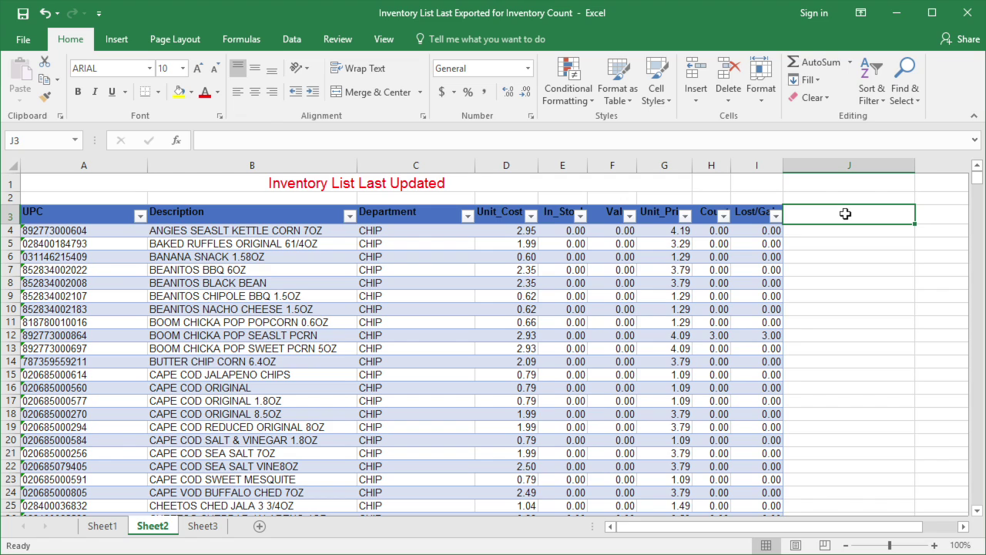
pyautogui.write('Barcode')
pyautogui.click(845, 247)
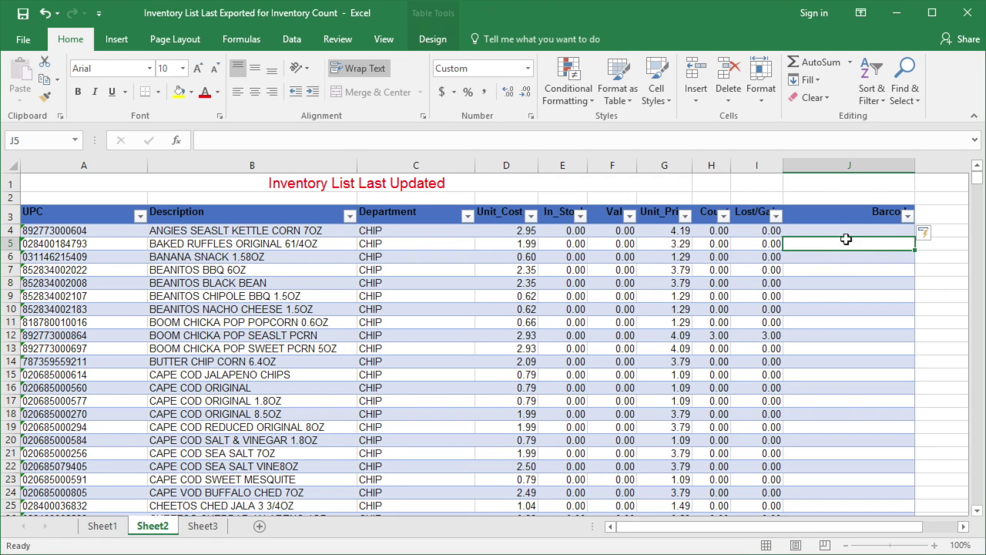
pyautogui.click(847, 230)
pyautogui.write('="*"&')
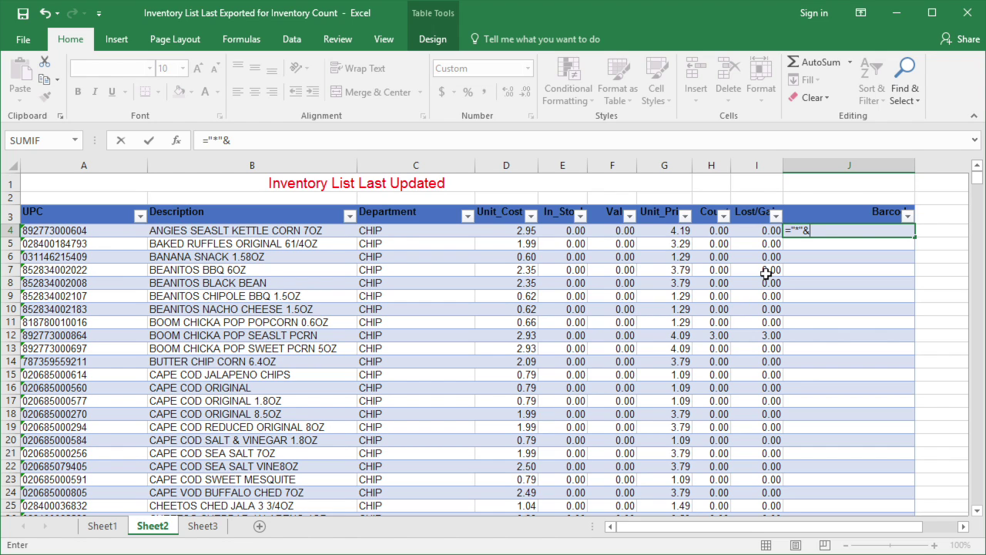
pyautogui.click(95, 229)
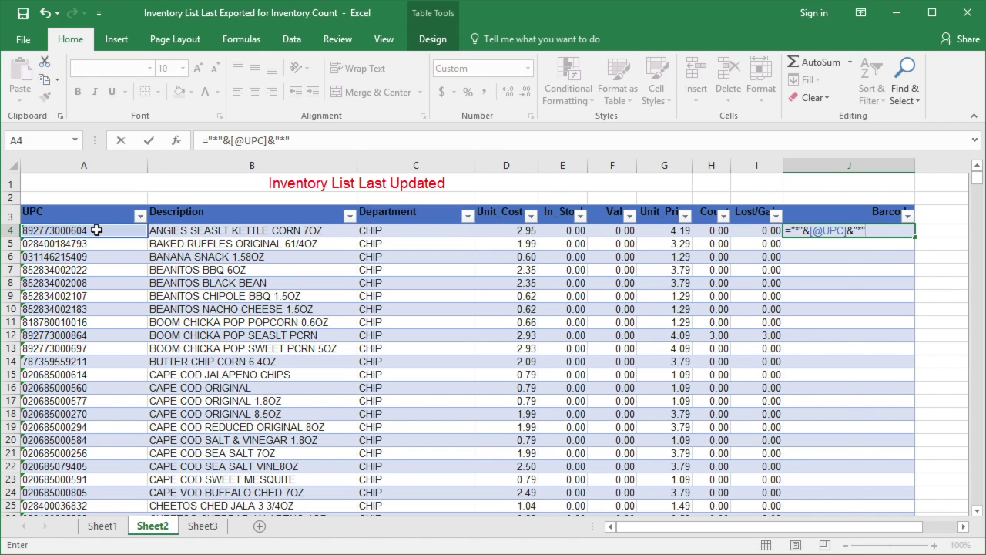
pyautogui.press('Return')
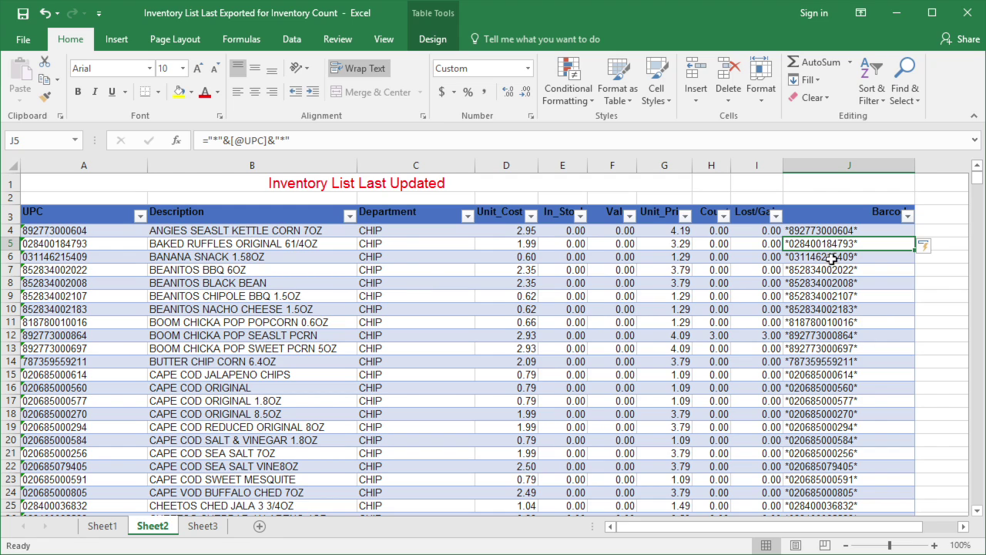
# Format all the Barcode column values in the CCode39 font at size 9
pyautogui.click(830, 205)
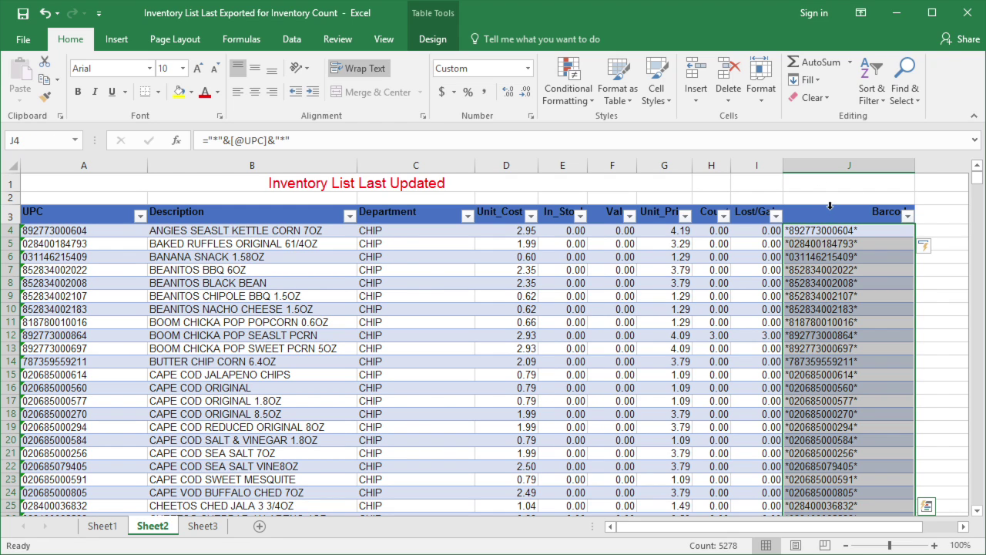
pyautogui.click(122, 68)
pyautogui.write('CCode39')
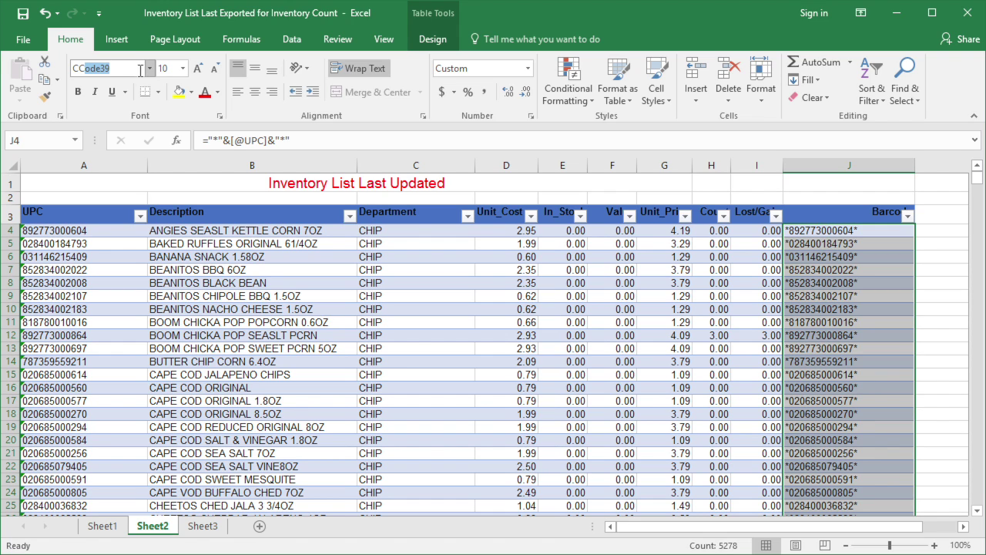
pyautogui.click(150, 69)
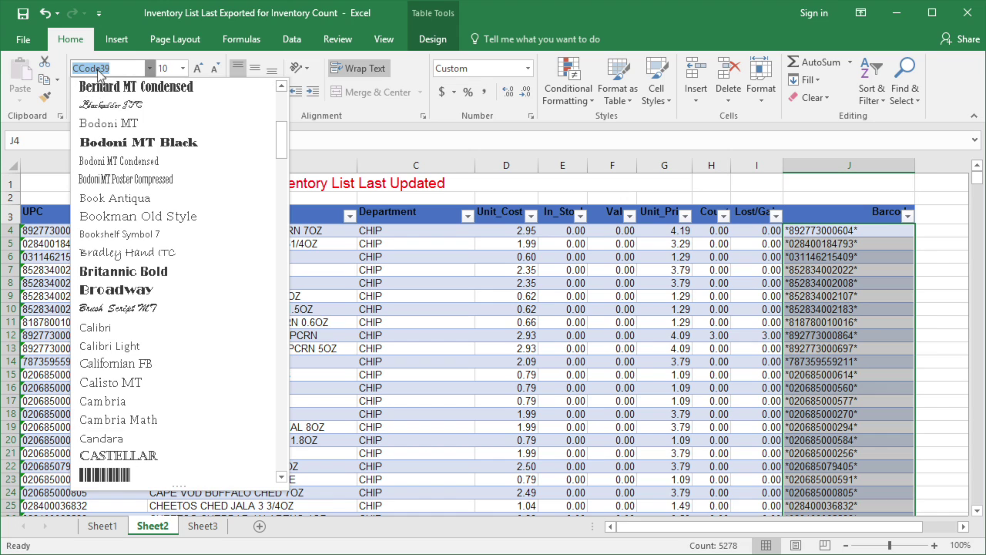
pyautogui.click(108, 474)
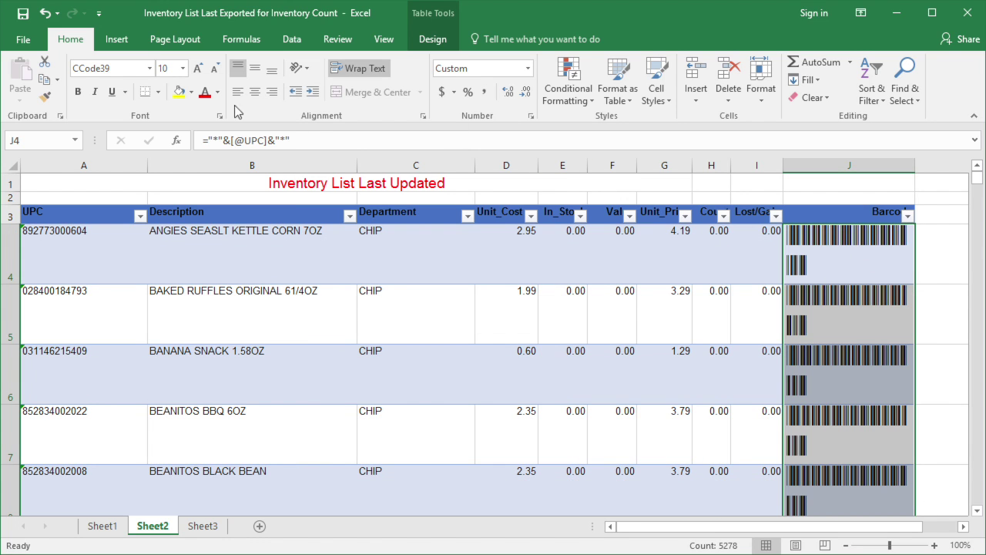
pyautogui.click(182, 67)
pyautogui.click(165, 103)
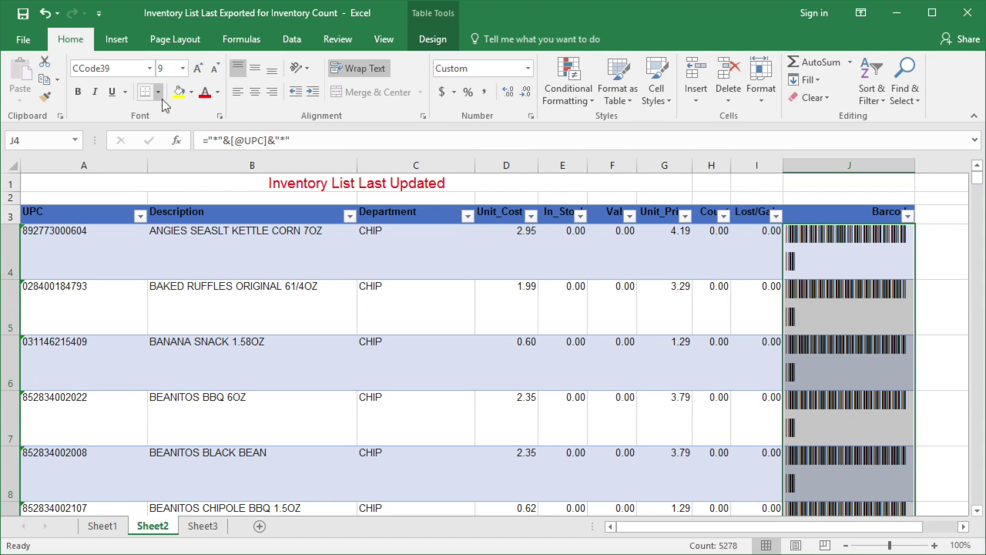
# Widen column J so each barcode fits on one line, and AutoFit the height of all rows
pyautogui.moveTo(916, 165); pyautogui.dragTo(956, 171)
pyautogui.click(10, 167)
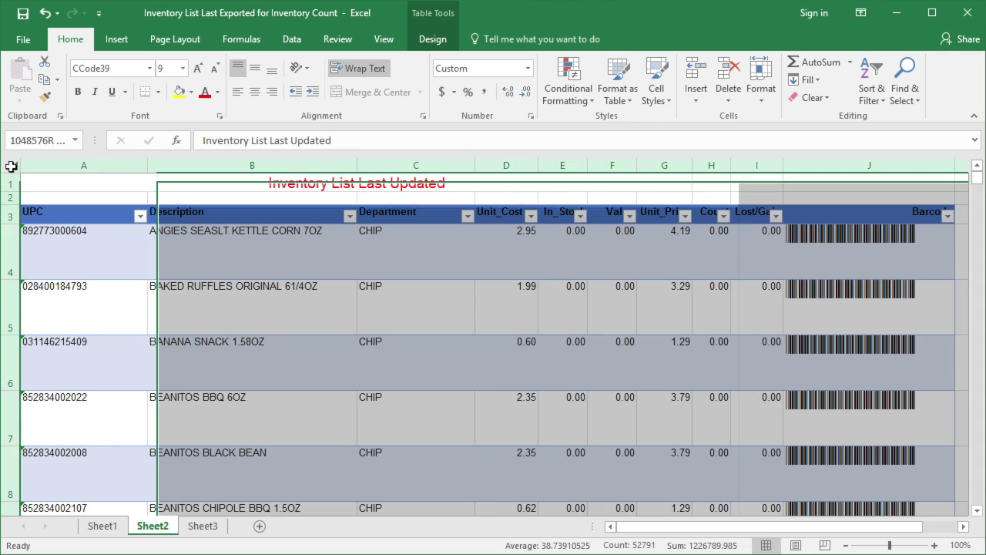
pyautogui.doubleClick(11, 279)
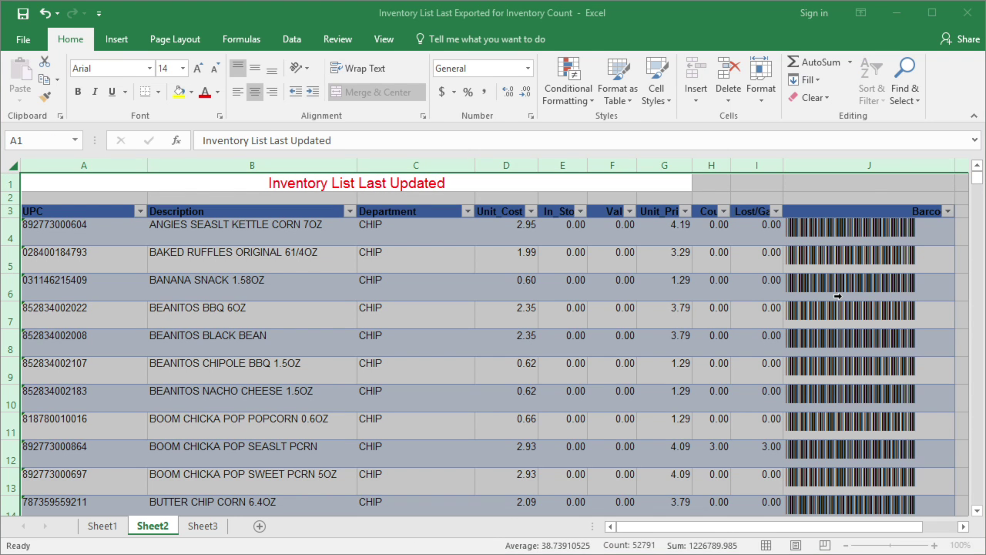
pyautogui.click(841, 293)
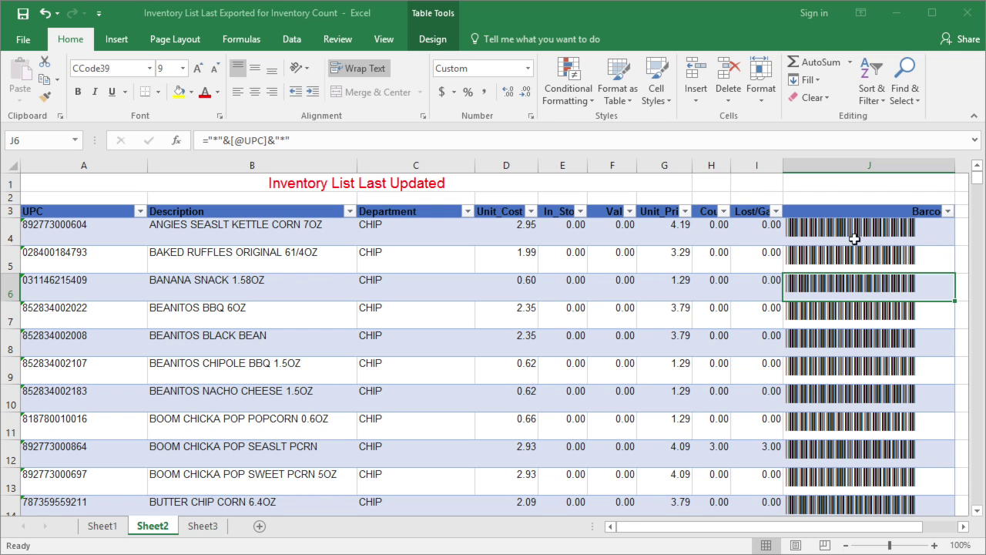
# Filter the Lost/Gain column to rows where the value is less than 0 and review the missing items
pyautogui.click(777, 212)
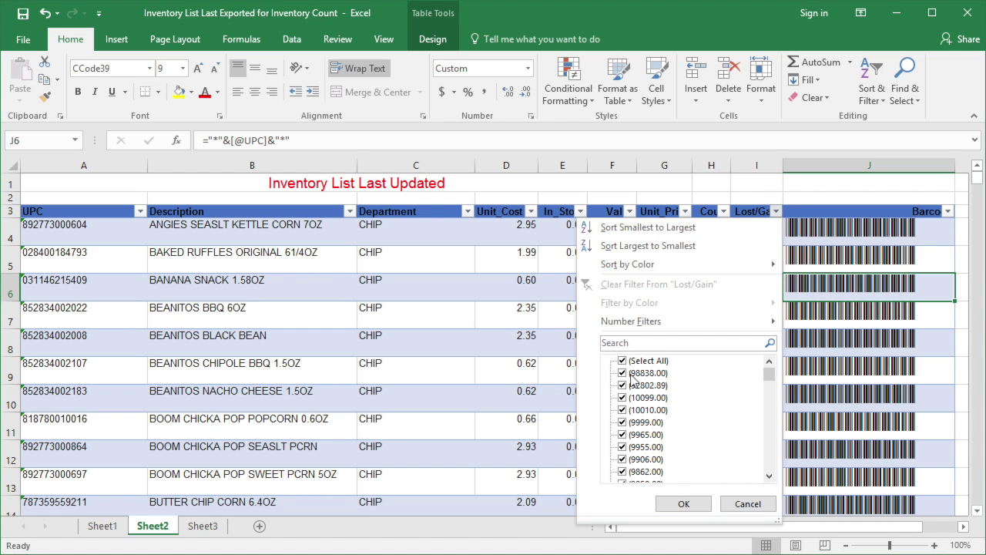
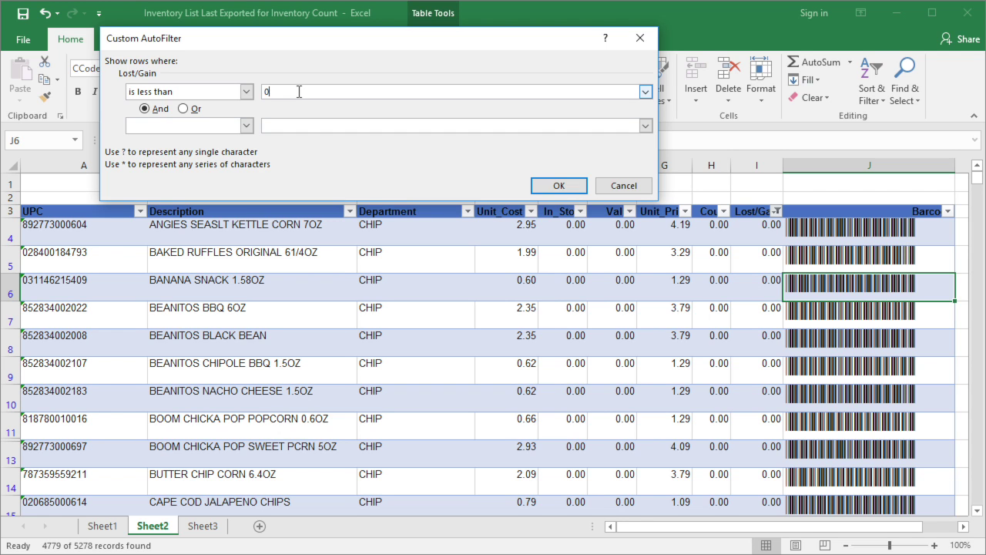
pyautogui.click(553, 186)
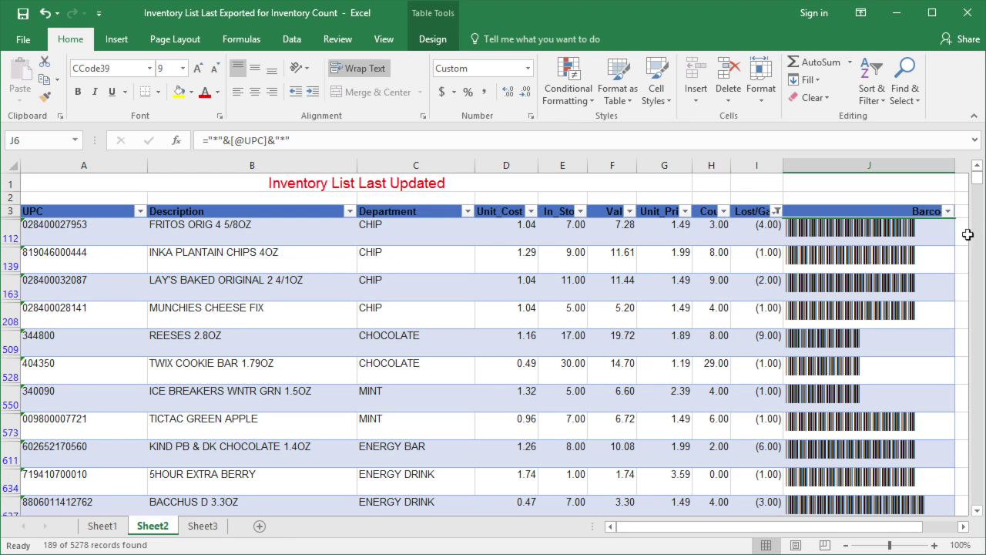
pyautogui.moveTo(978, 179)
pyautogui.mouseDown()
pyautogui.moveTo(979, 518)
pyautogui.moveTo(973, 163)
pyautogui.mouseUp()
# Remove the less-than-0 filter from the Lost/Gain column by selecting all of its values
pyautogui.click(777, 211)
pyautogui.click(623, 362)
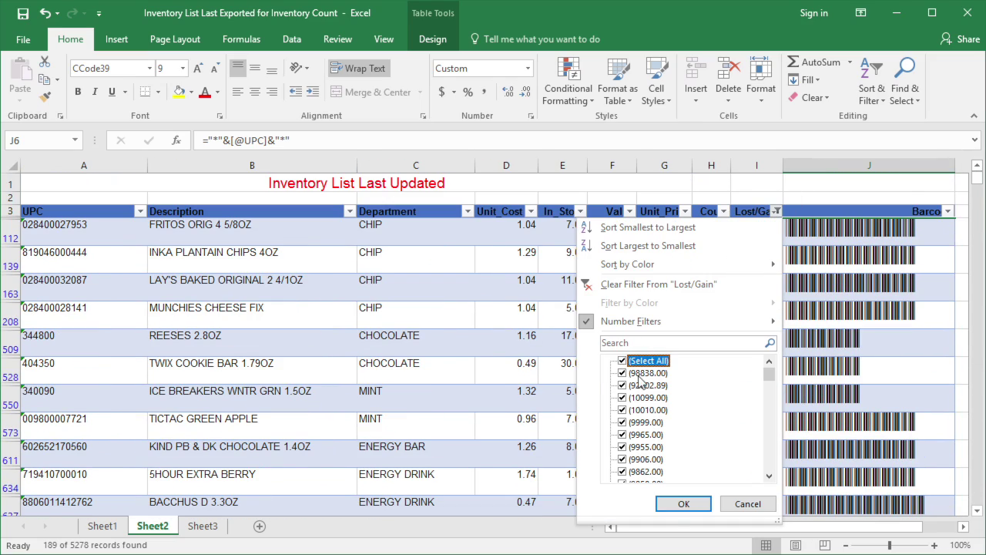
pyautogui.click(683, 504)
# Filter the Lost/Gain column to rows where the value is greater than 0 and review the gained items
pyautogui.click(775, 211)
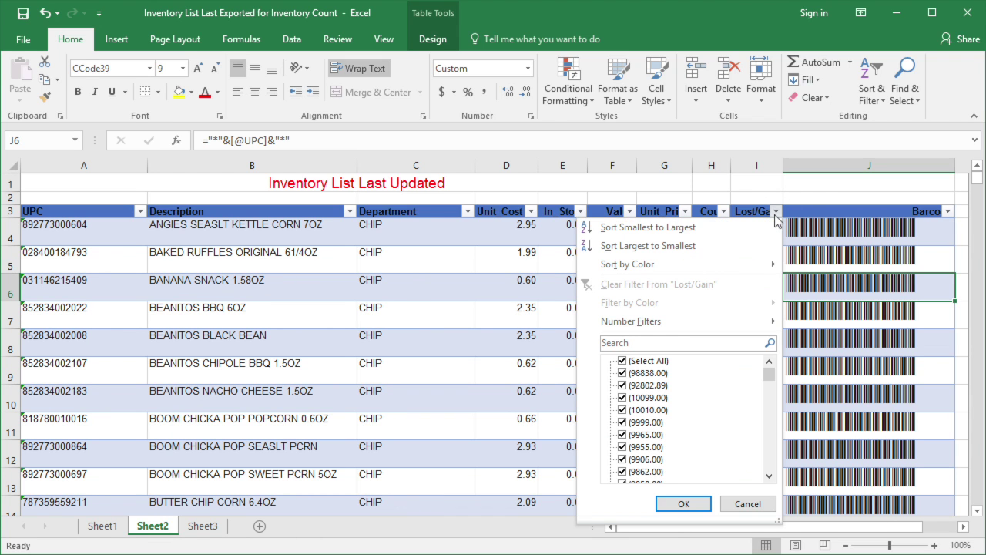
pyautogui.moveTo(672, 321)
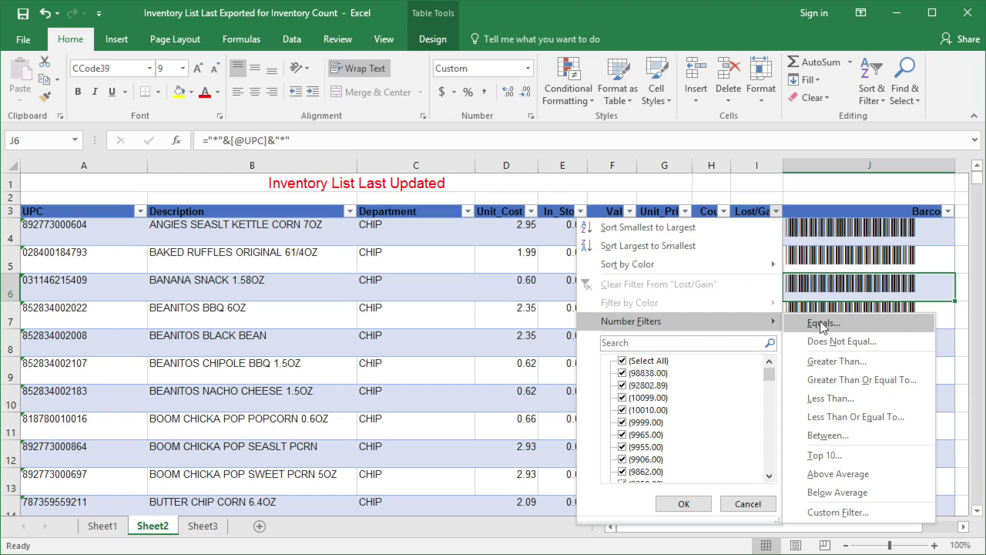
pyautogui.click(840, 361)
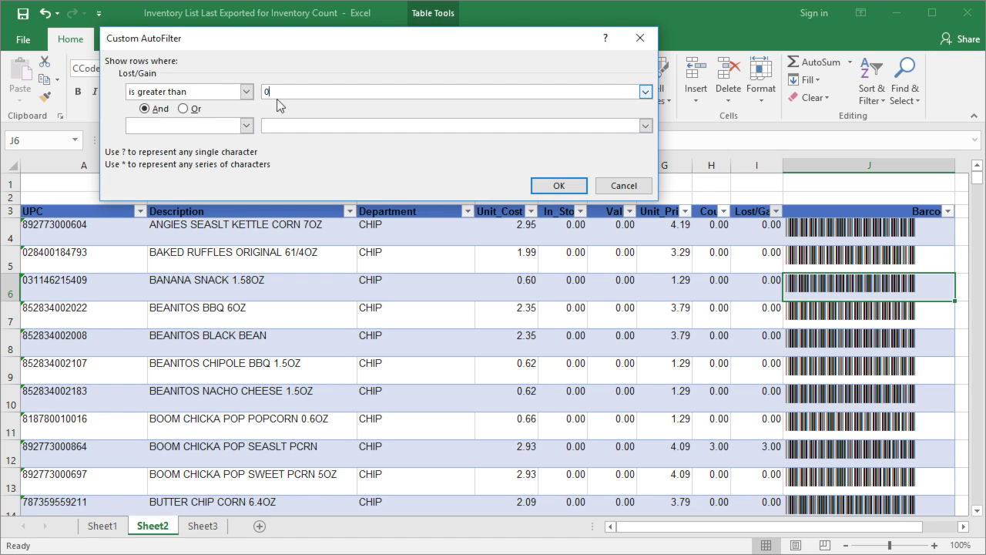
pyautogui.click(567, 188)
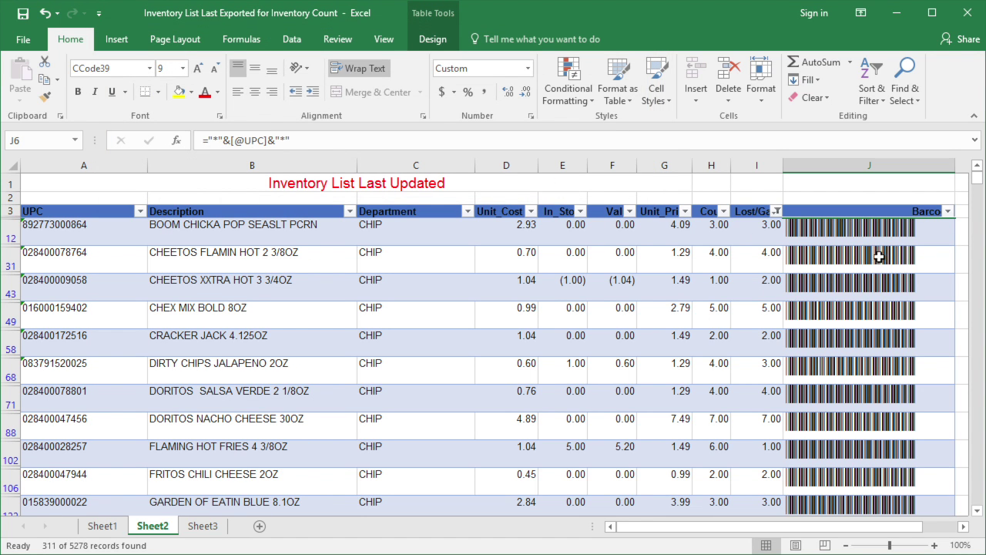
pyautogui.moveTo(977, 179)
pyautogui.mouseDown()
pyautogui.moveTo(980, 298)
pyautogui.moveTo(979, 169)
pyautogui.mouseUp()
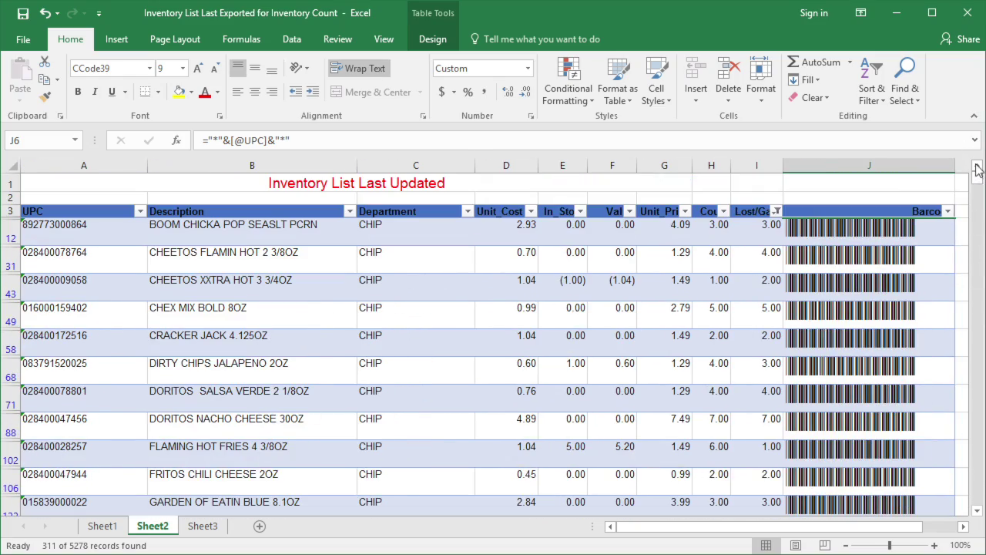
# Try filtering the Department column to only the BEER and CHOCOLATE departments
pyautogui.click(467, 211)
pyautogui.click(312, 360)
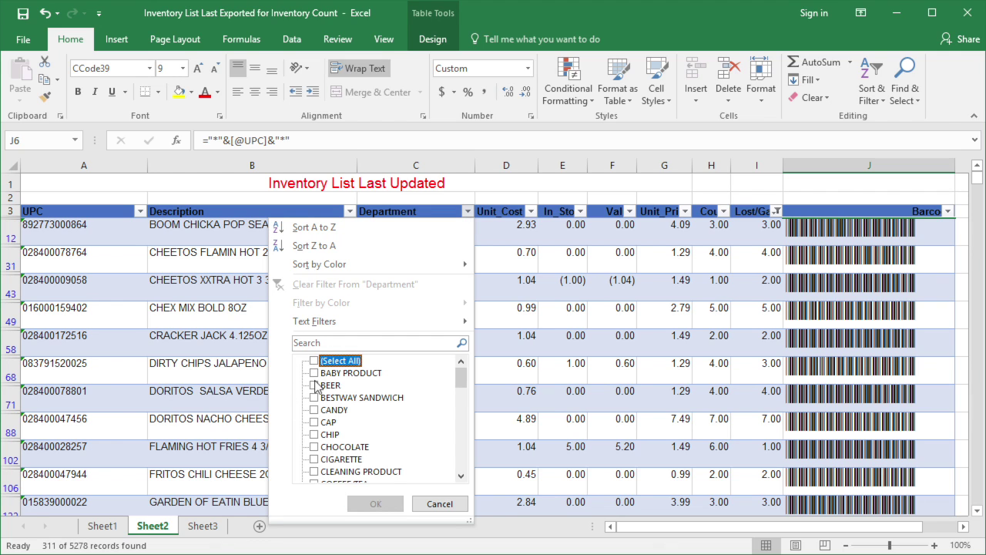
pyautogui.click(314, 385)
pyautogui.click(313, 447)
pyautogui.click(375, 503)
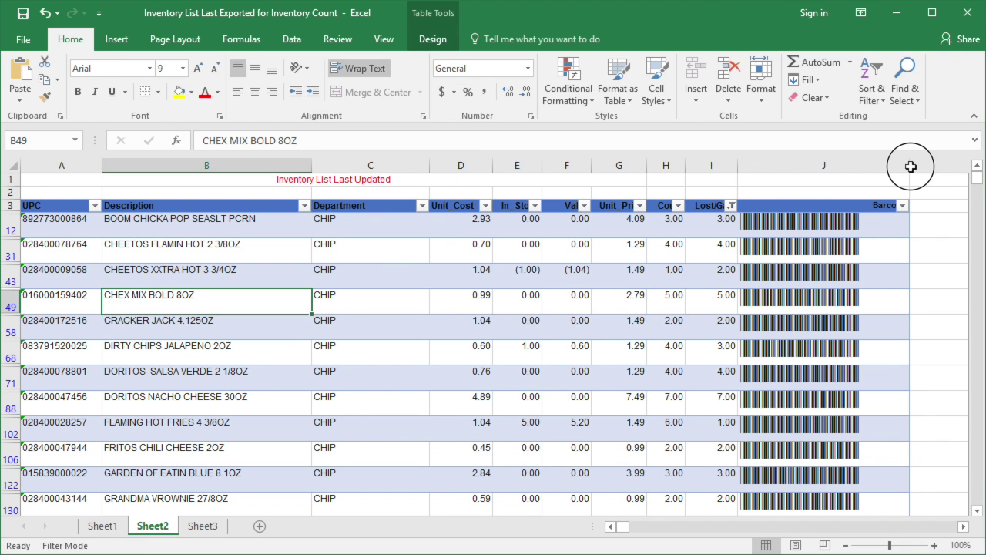
# Narrow column J to just fit the barcodes, and center the header labels in row 3
pyautogui.moveTo(911, 166); pyautogui.dragTo(865, 166)
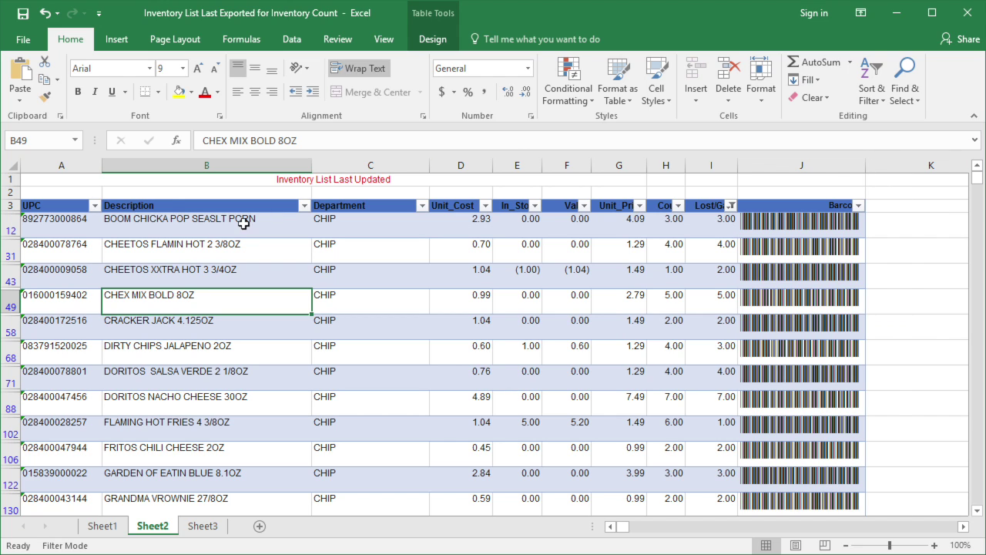
pyautogui.click(10, 205)
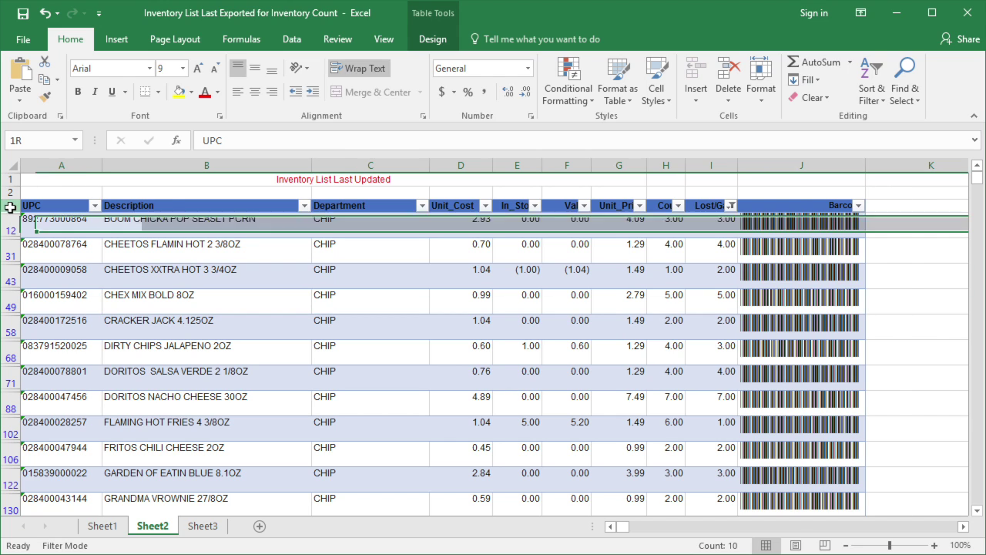
pyautogui.click(254, 92)
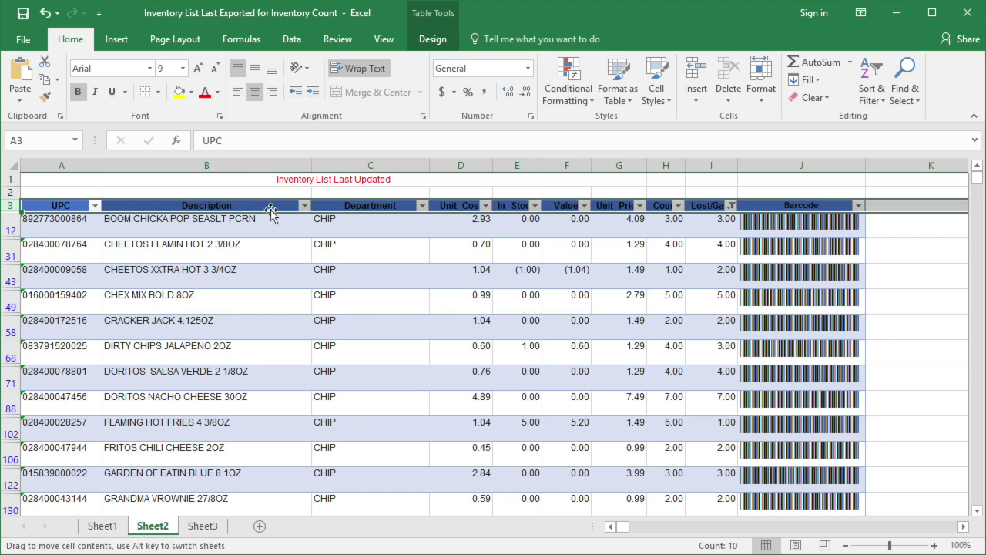
# Narrow columns D through I to one equal width, and reduce columns B and A to just fit their contents
pyautogui.moveTo(474, 158); pyautogui.dragTo(712, 175)
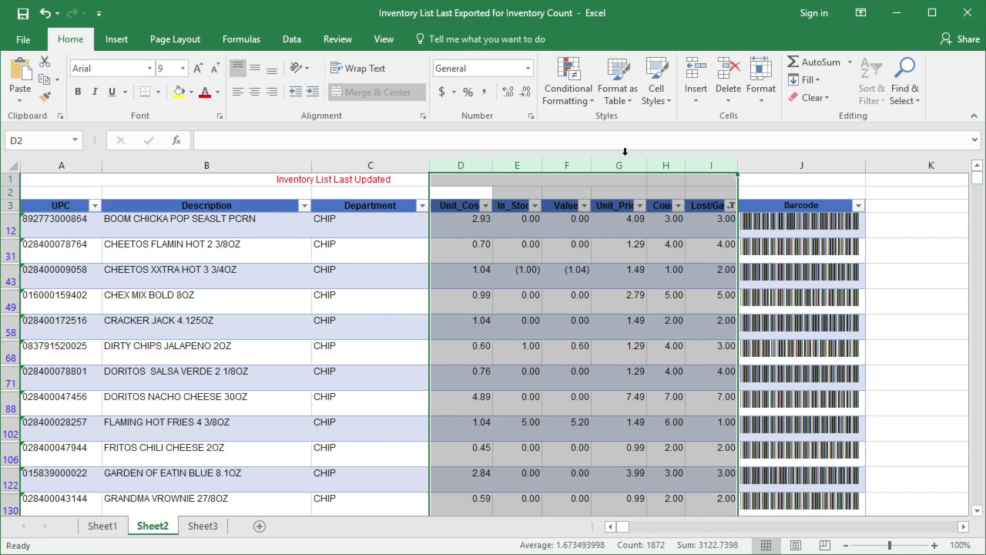
pyautogui.moveTo(493, 165); pyautogui.dragTo(472, 165)
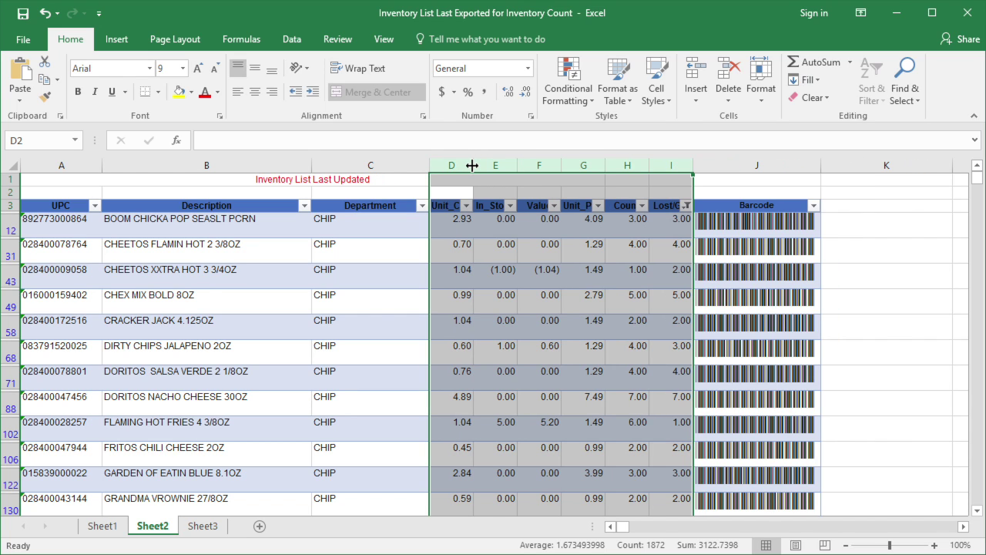
pyautogui.click(397, 298)
pyautogui.moveTo(311, 165); pyautogui.dragTo(264, 166)
pyautogui.moveTo(101, 164); pyautogui.dragTo(96, 164)
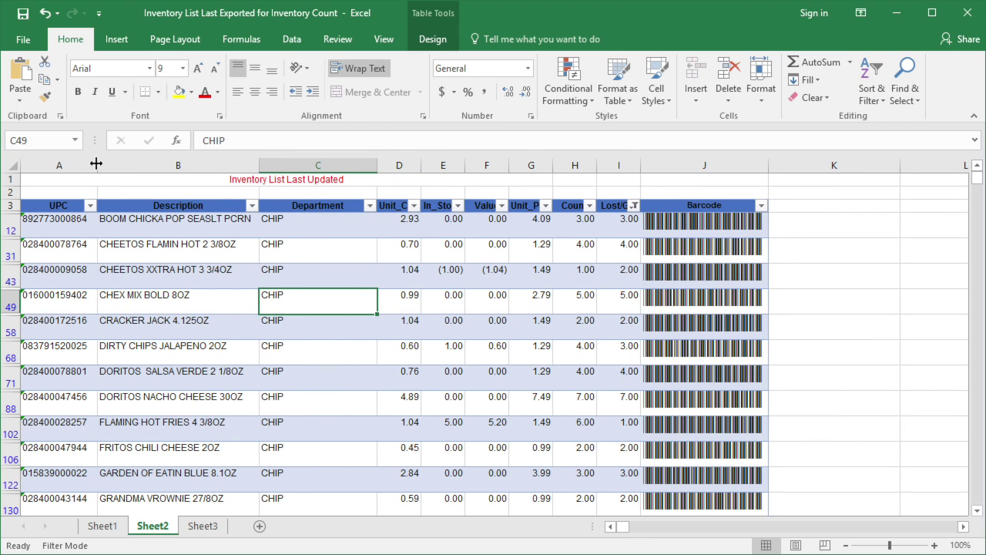
# Set the sheet's page orientation to Landscape in Page Setup, going through the margin settings before applying
pyautogui.click(175, 39)
pyautogui.click(369, 115)
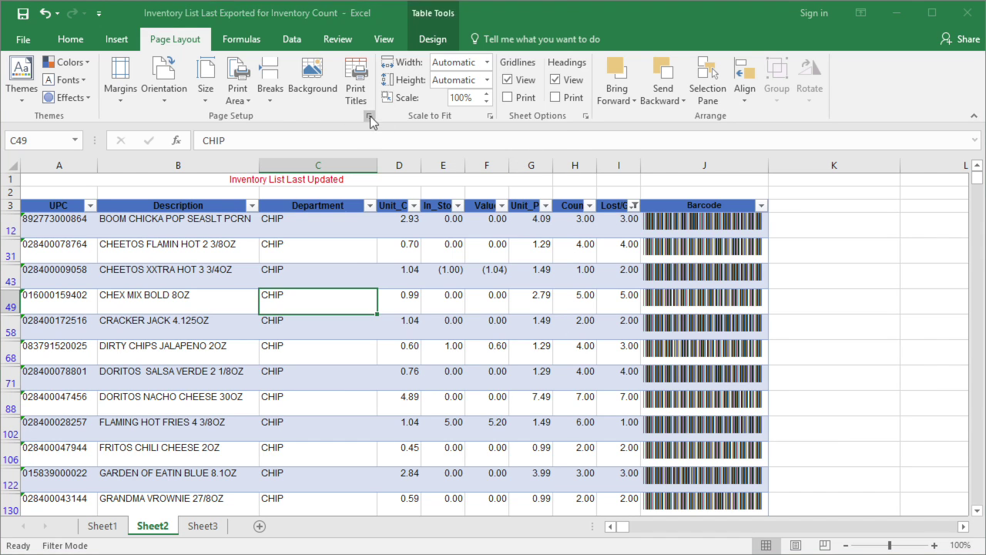
pyautogui.click(365, 47)
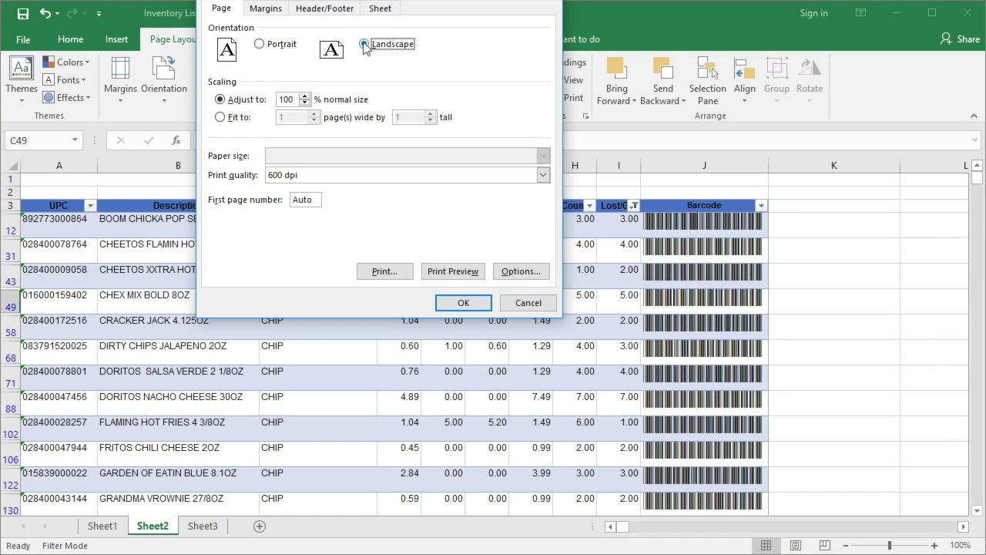
pyautogui.click(276, 11)
pyautogui.click(468, 304)
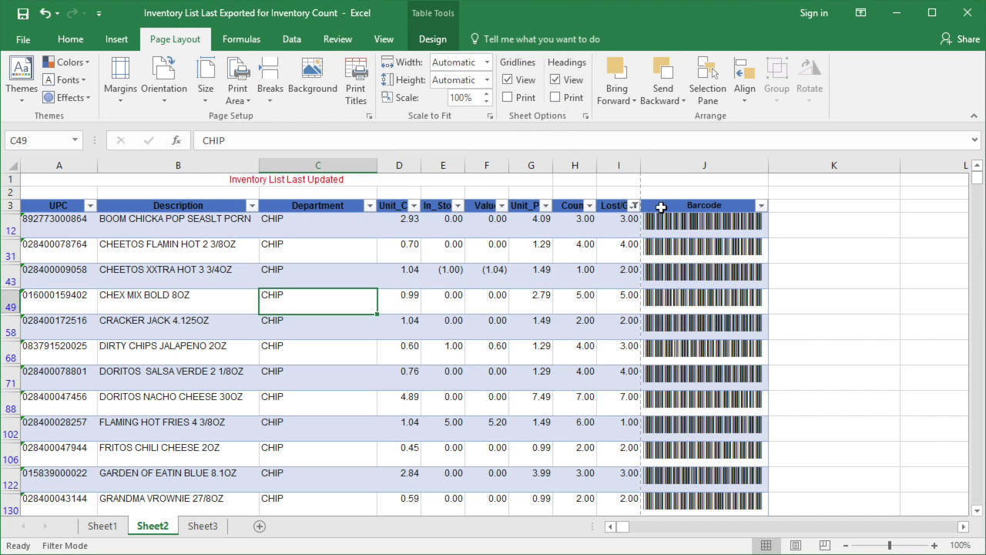
# Narrow columns C and A slightly until the Barcode column falls inside the page-break line
pyautogui.moveTo(377, 169); pyautogui.dragTo(367, 168)
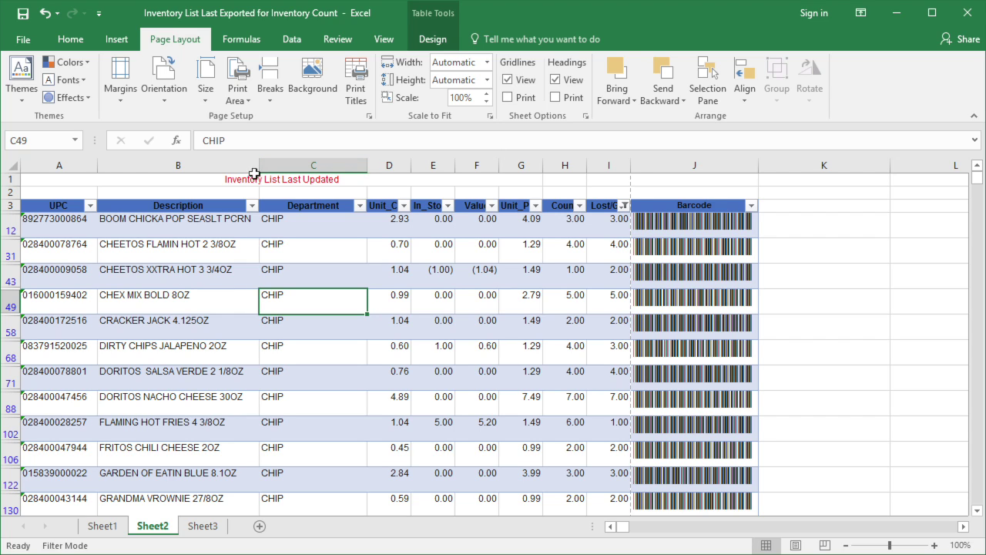
pyautogui.moveTo(98, 166); pyautogui.dragTo(93, 167)
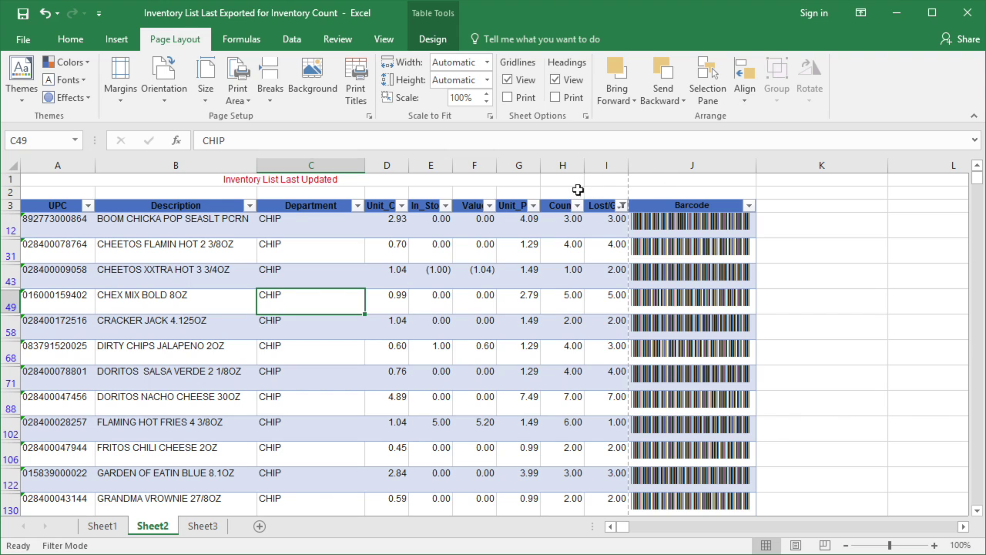
pyautogui.moveTo(365, 169); pyautogui.dragTo(356, 170)
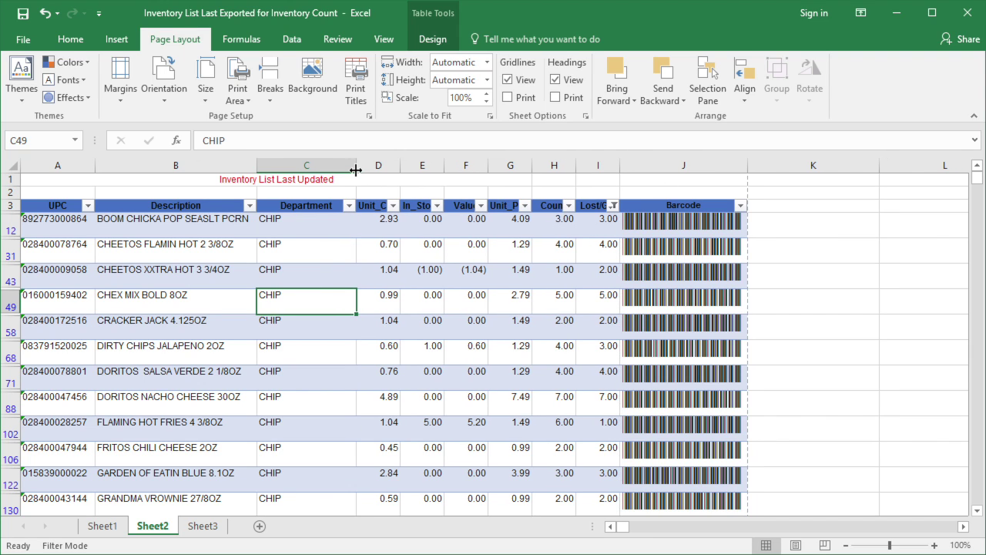
pyautogui.click(769, 373)
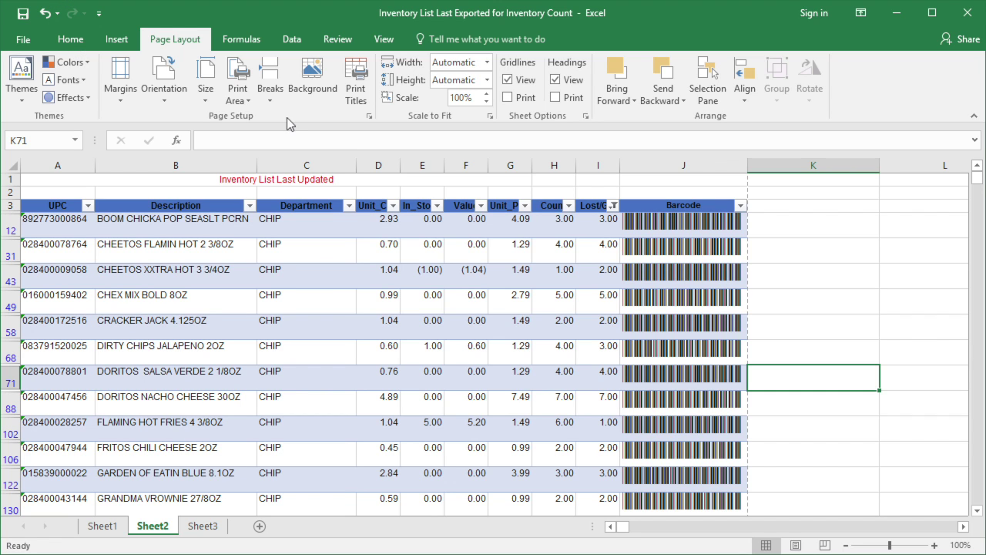
# Check the margin settings in Page Setup and open the print preview of the sheet
pyautogui.click(369, 115)
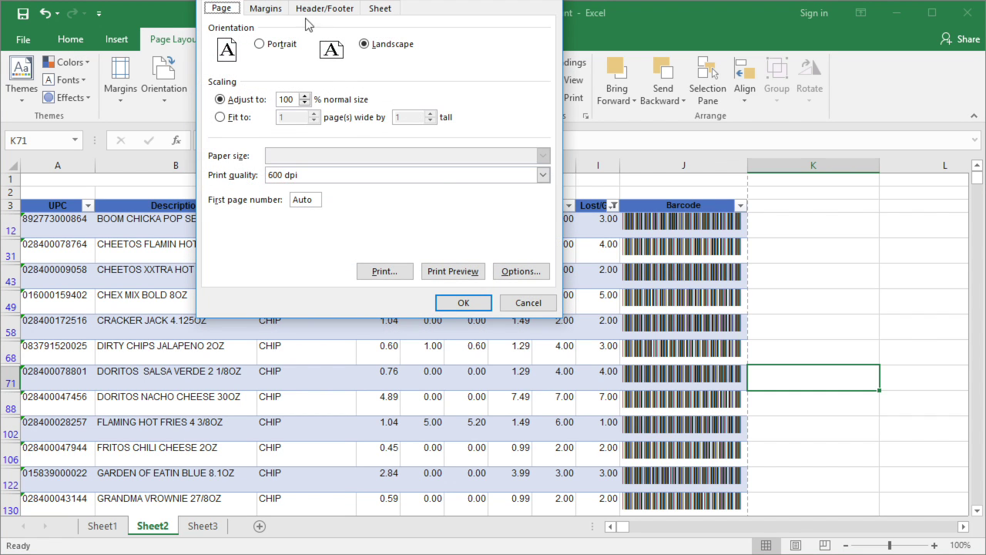
pyautogui.click(266, 8)
pyautogui.click(441, 272)
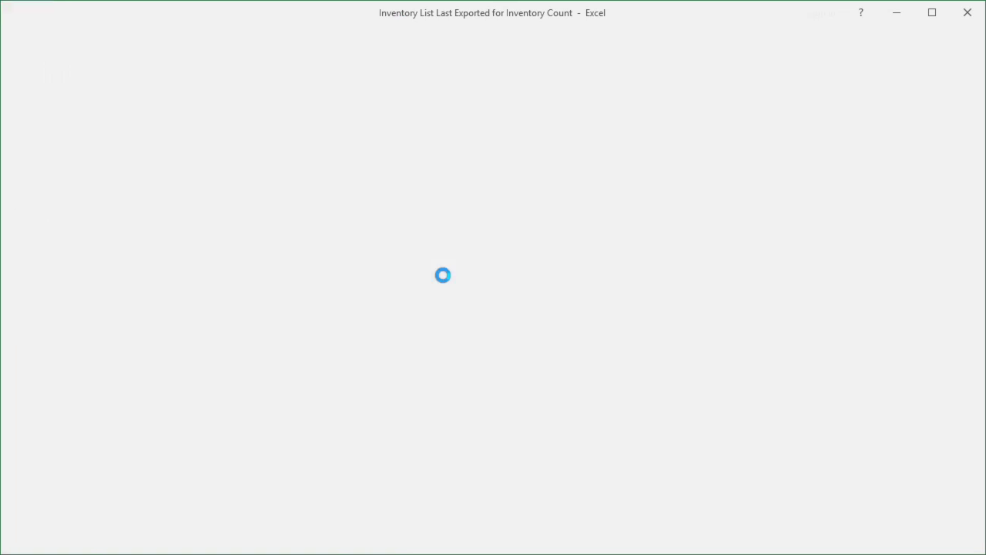